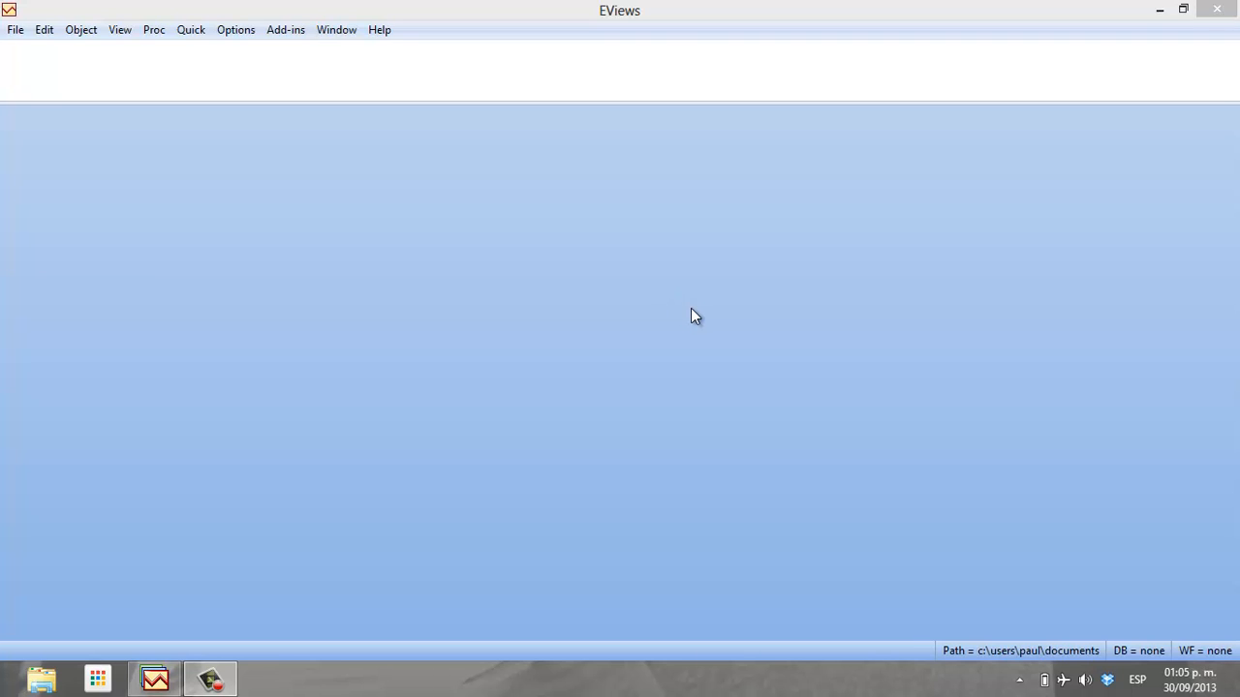
Open the Telephone cost Excel file from the Escritorio folder as a foreign data workfile
click(18, 32)
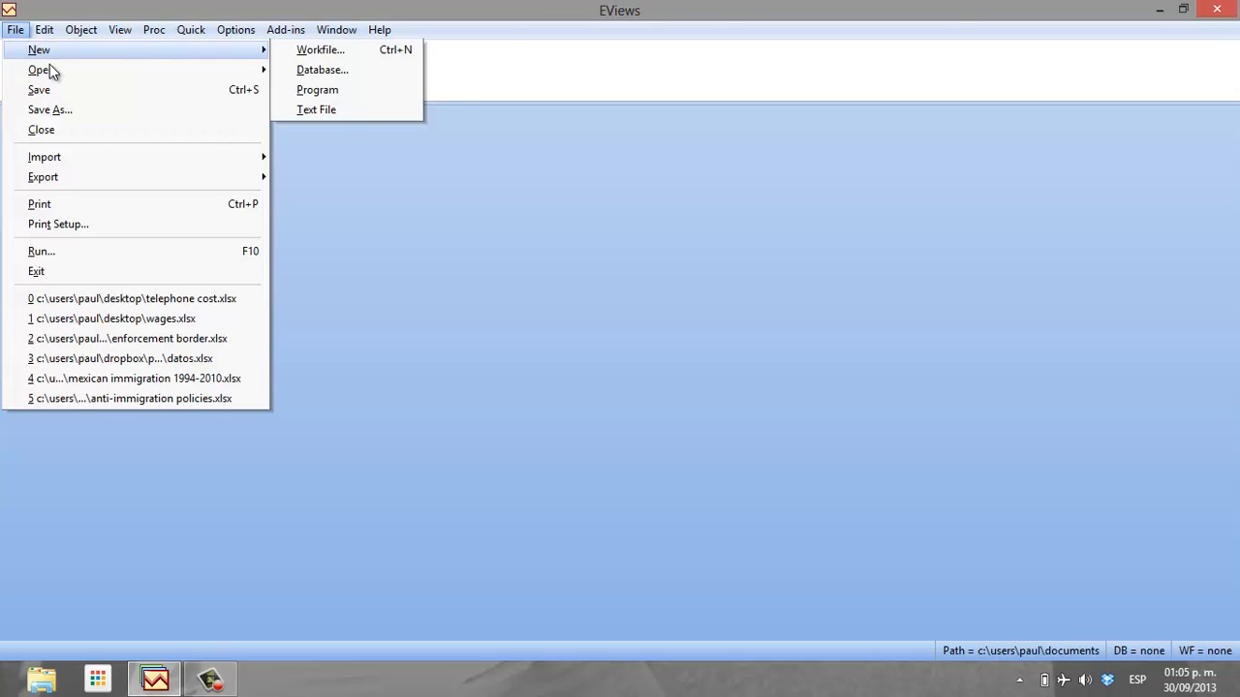
mouse_move(66, 73)
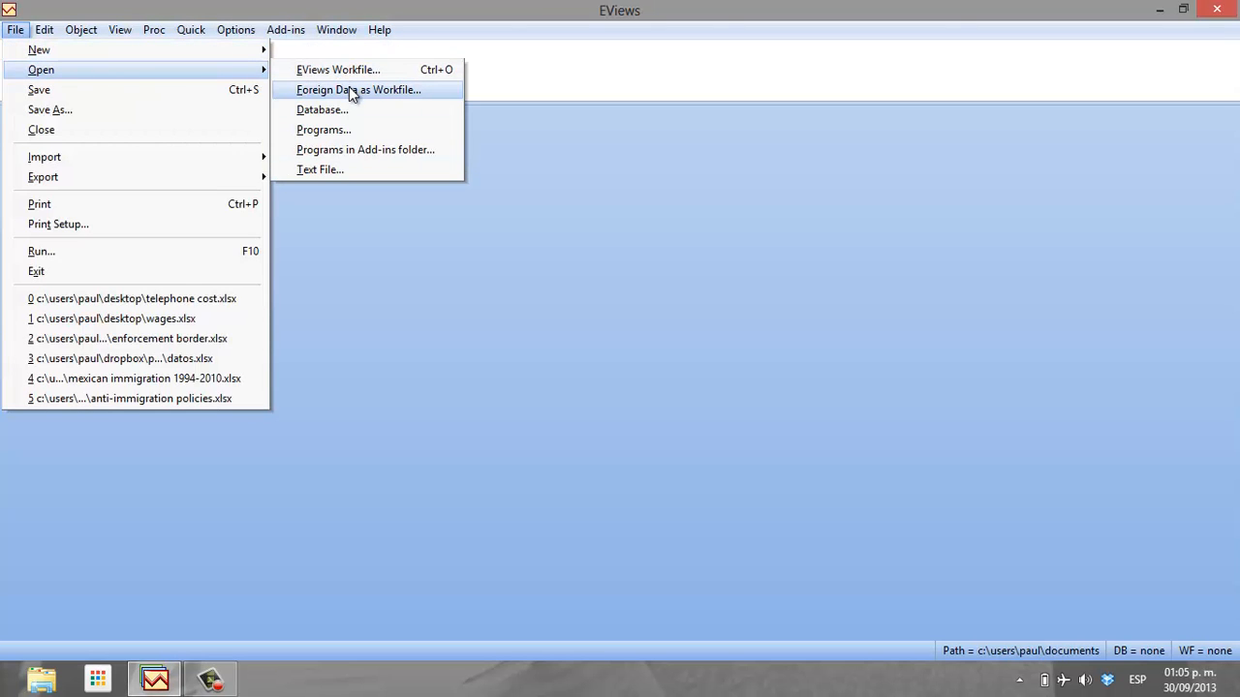
click(394, 91)
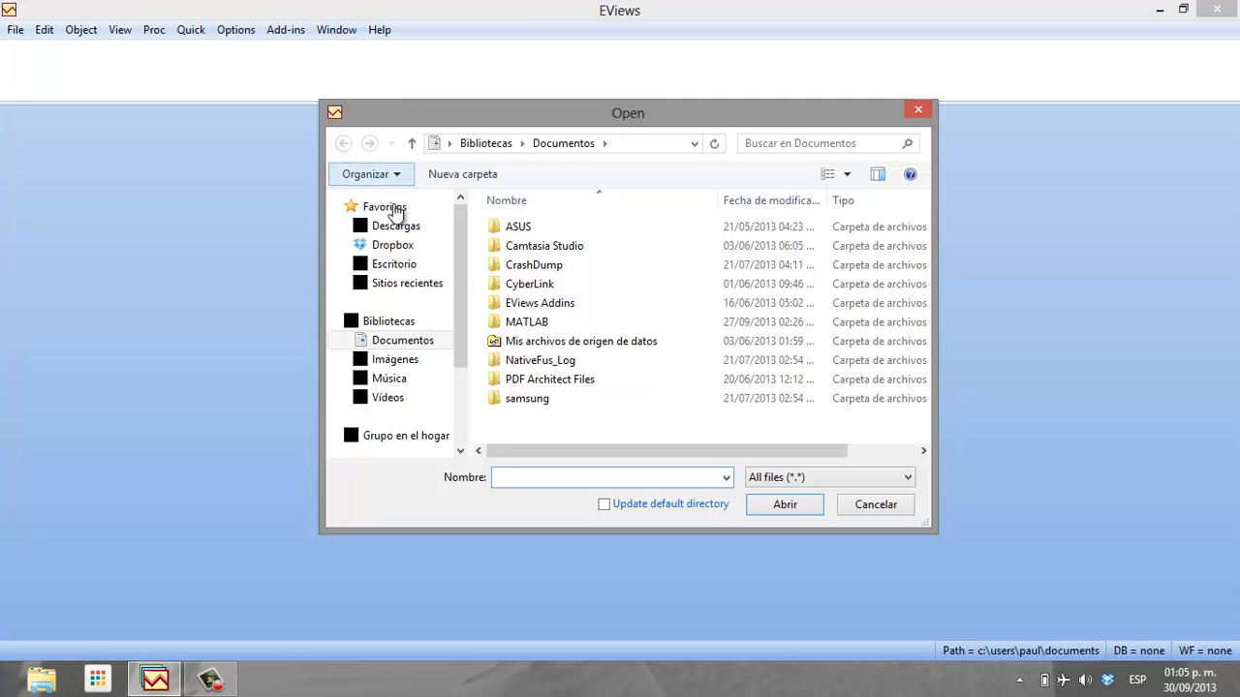
click(398, 268)
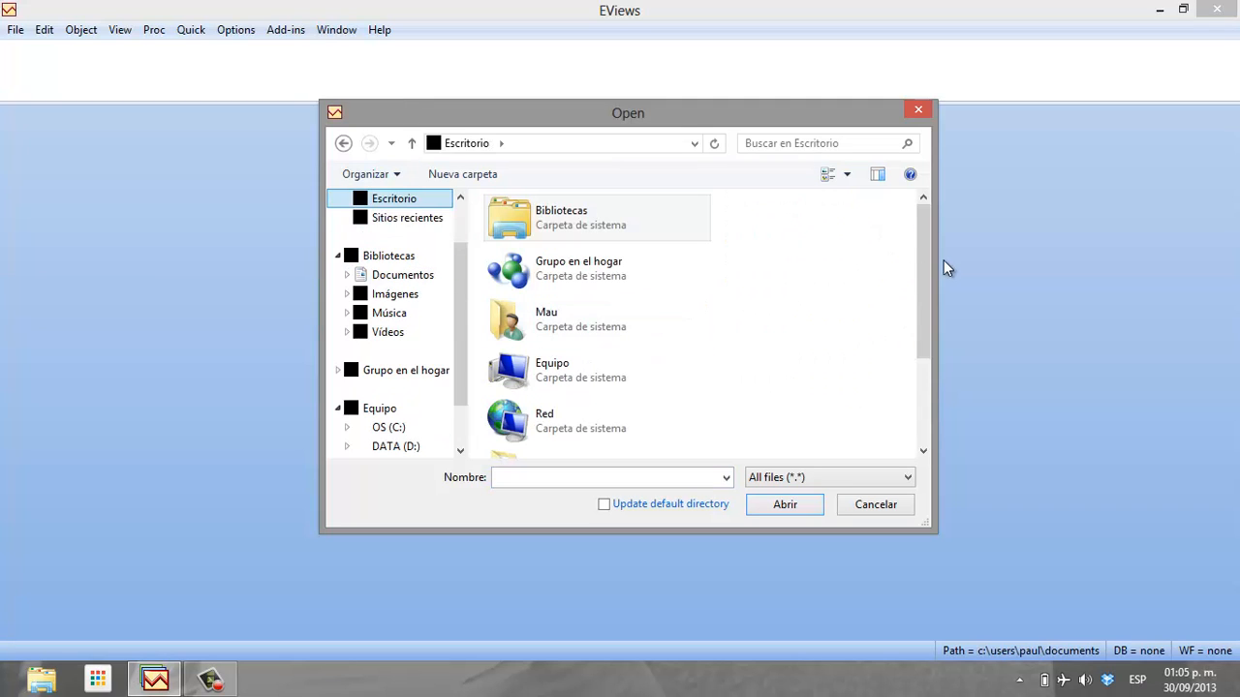
drag(920, 228, 928, 342)
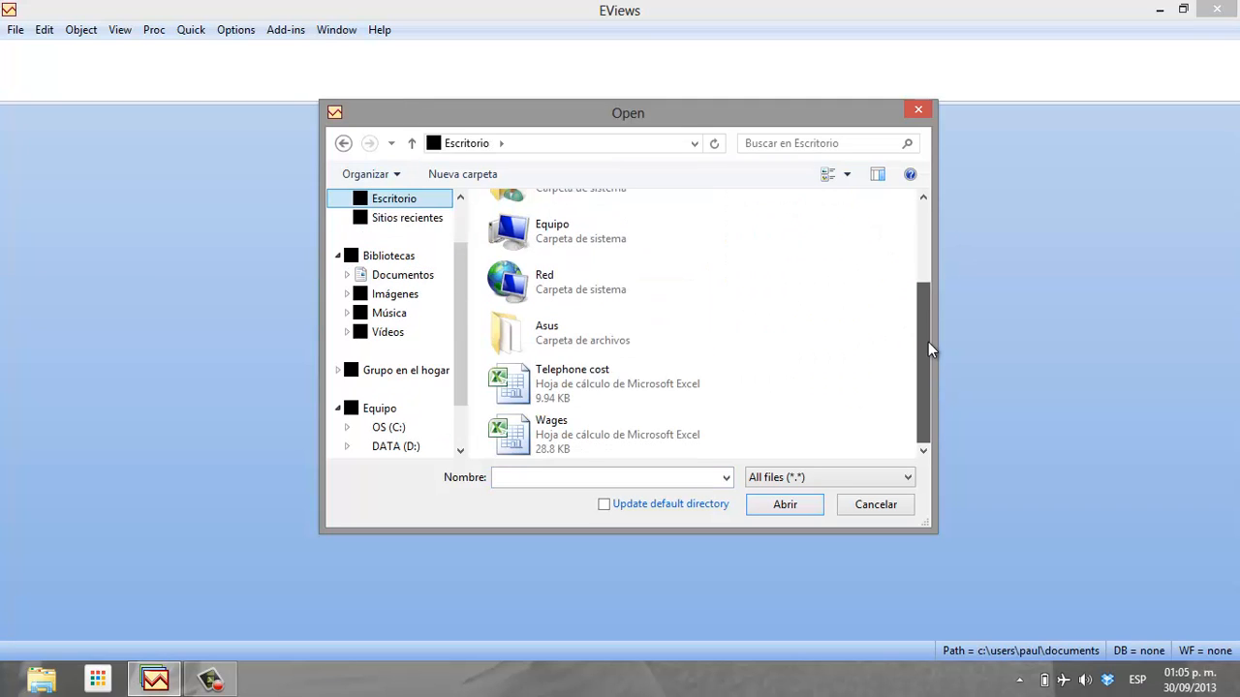
click(584, 388)
click(794, 508)
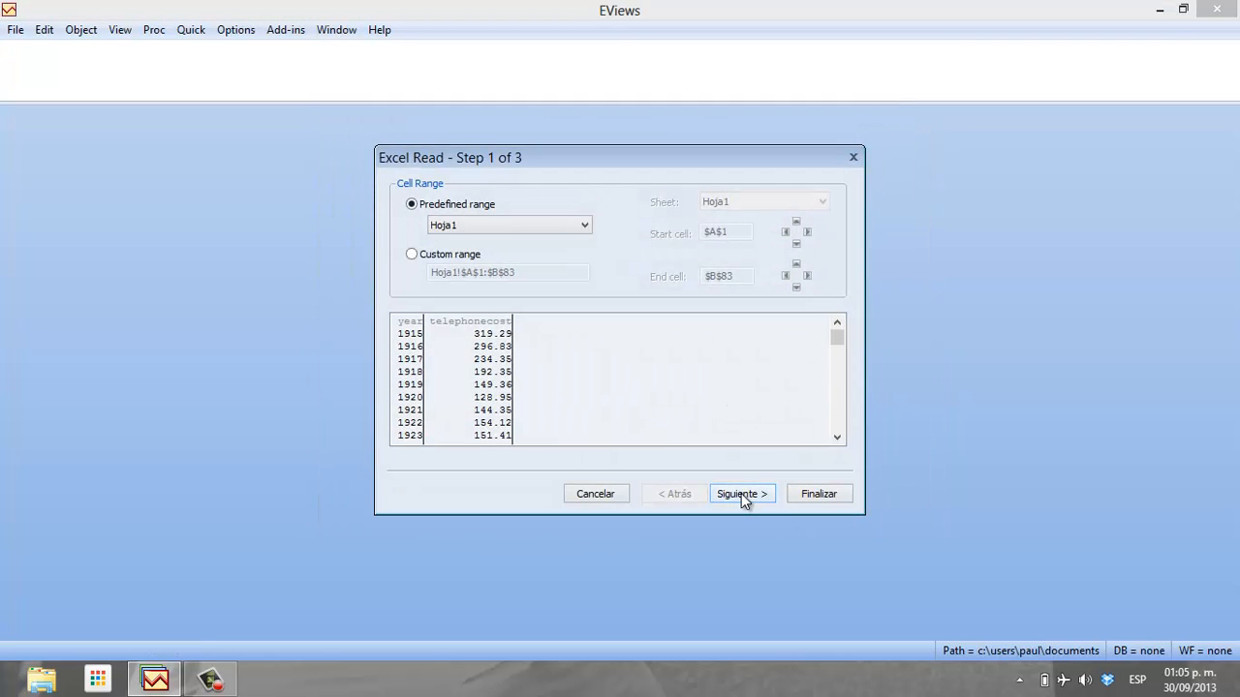
Complete the Excel import of sheet Hoja1 as a new workfile dated by the year series, keeping the default column settings
click(742, 495)
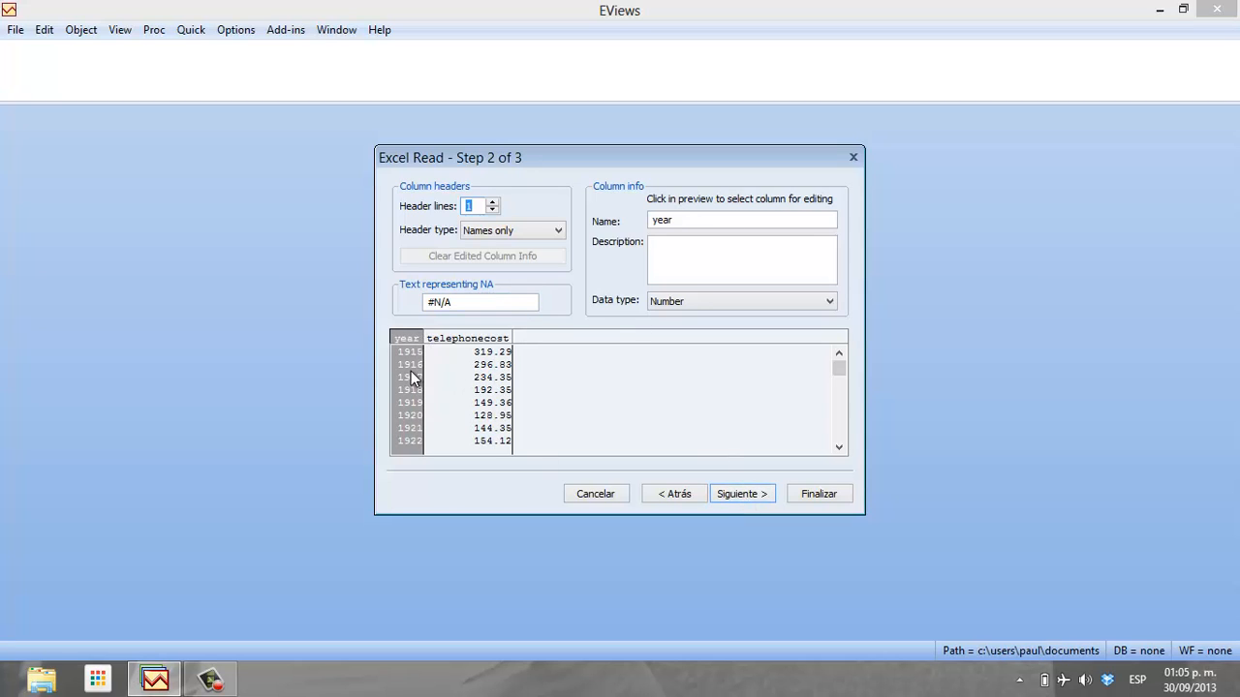
click(832, 303)
click(681, 340)
click(741, 495)
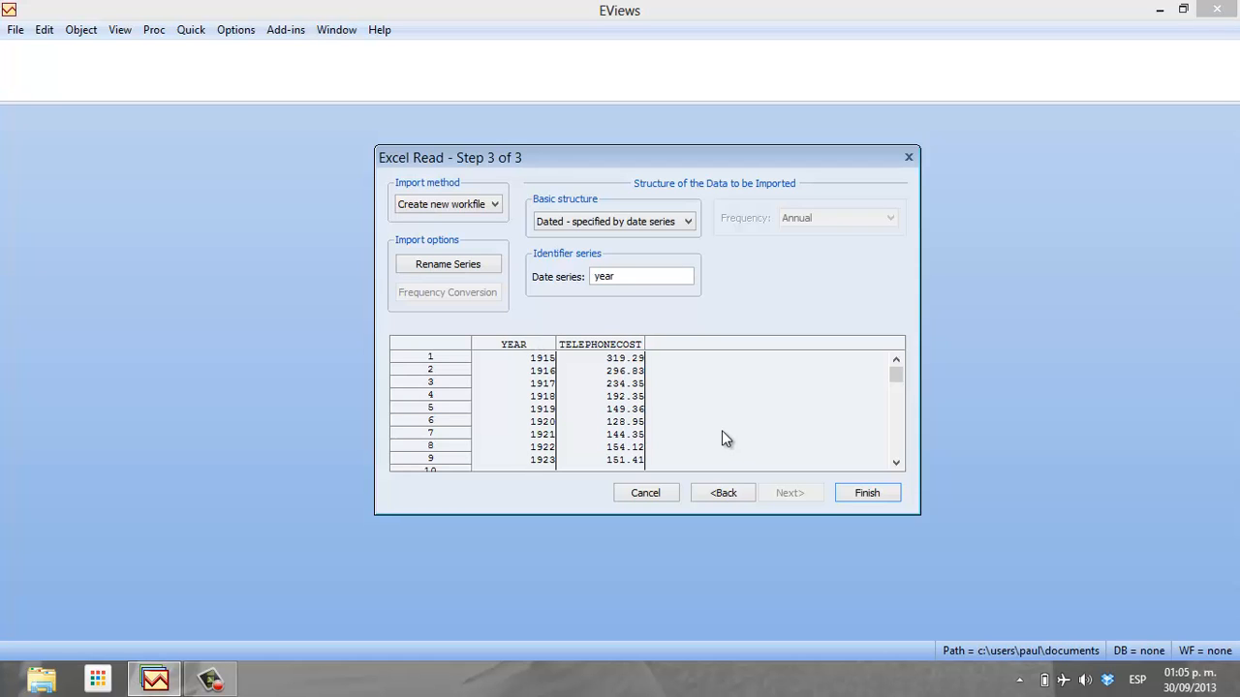
click(866, 494)
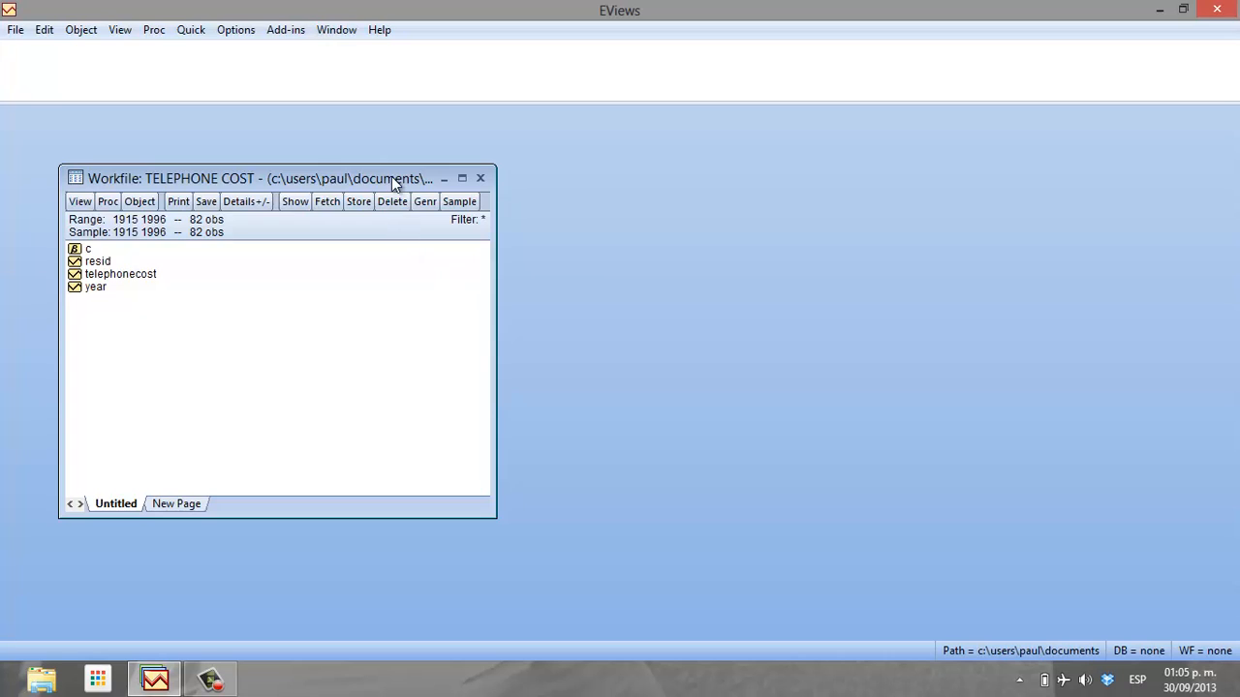
Move the workfile window to the corner of the workspace, and open the telephonecost series beside it
drag(391, 176, 355, 155)
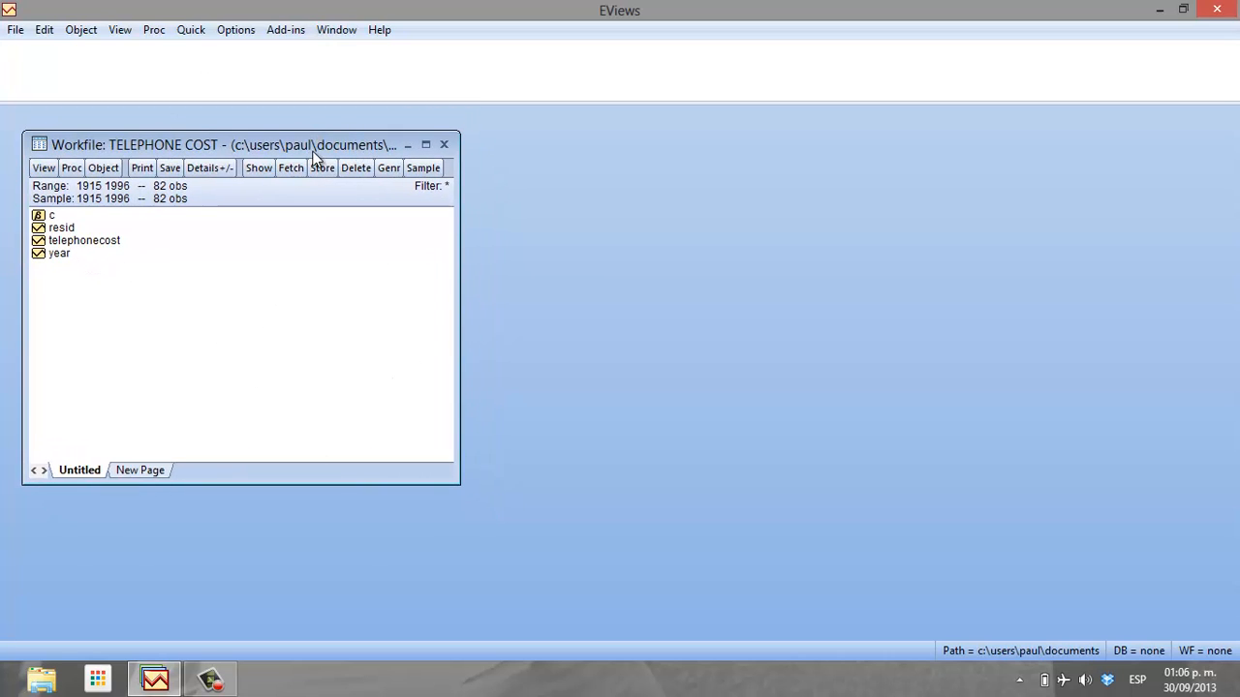
drag(319, 150, 292, 128)
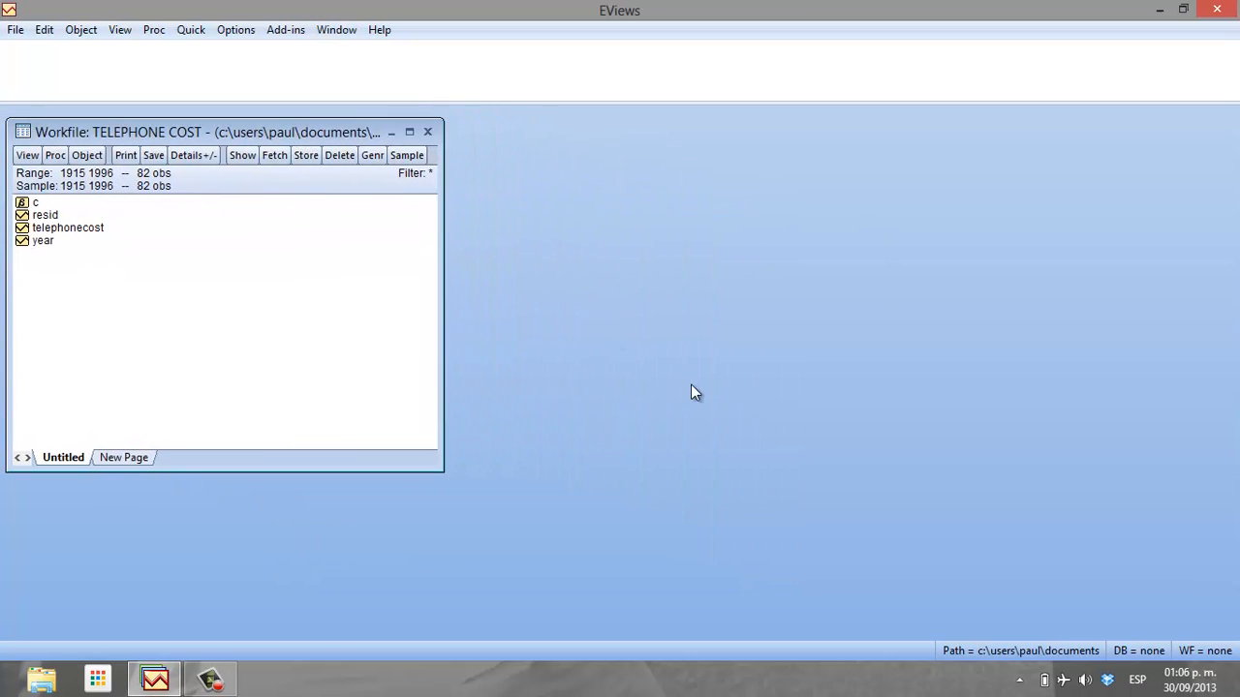
click(537, 49)
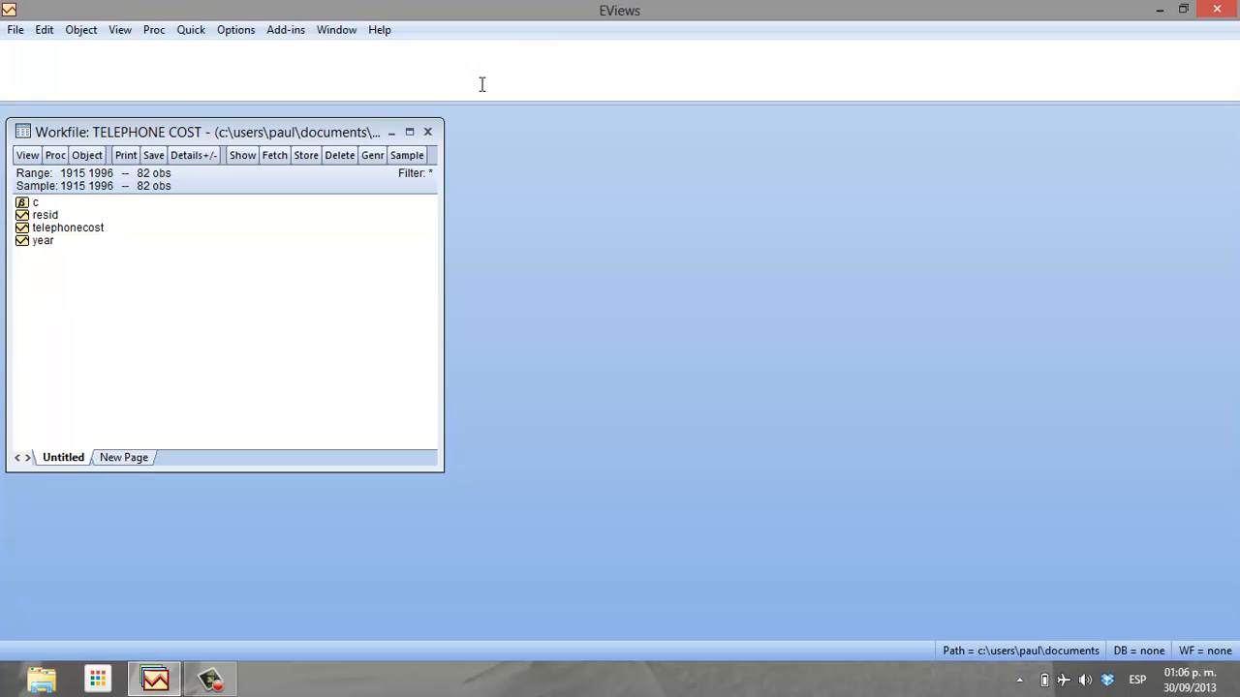
click(332, 132)
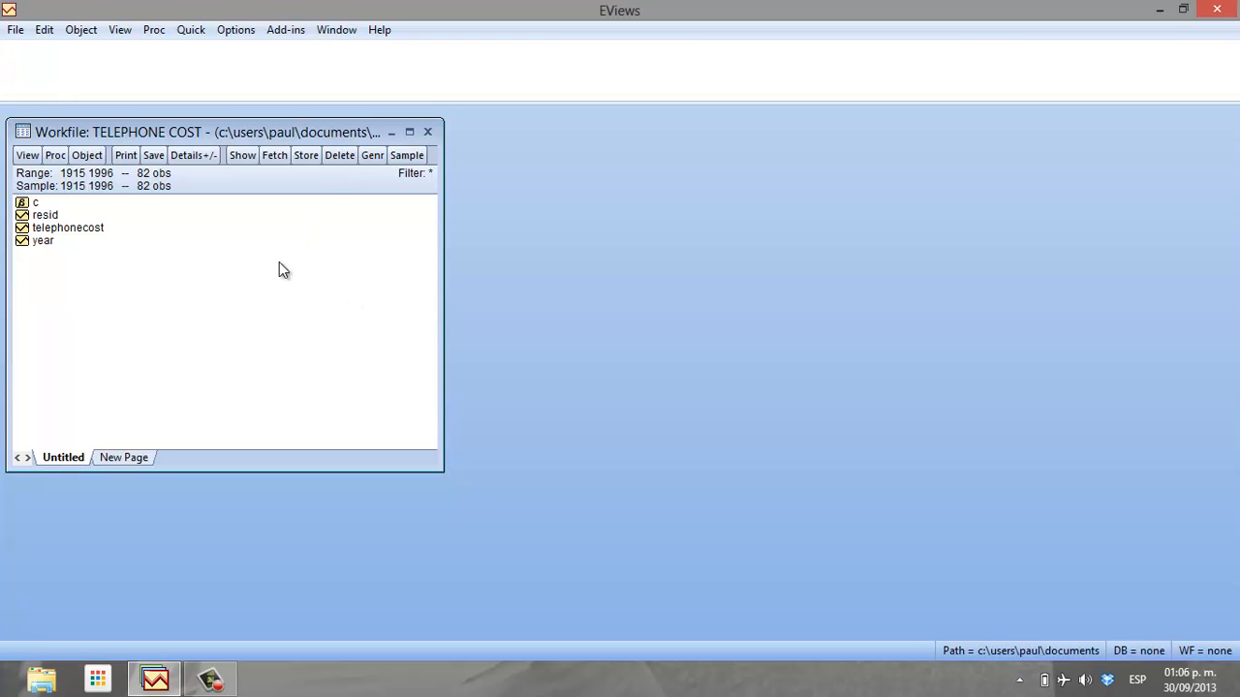
double_click(97, 229)
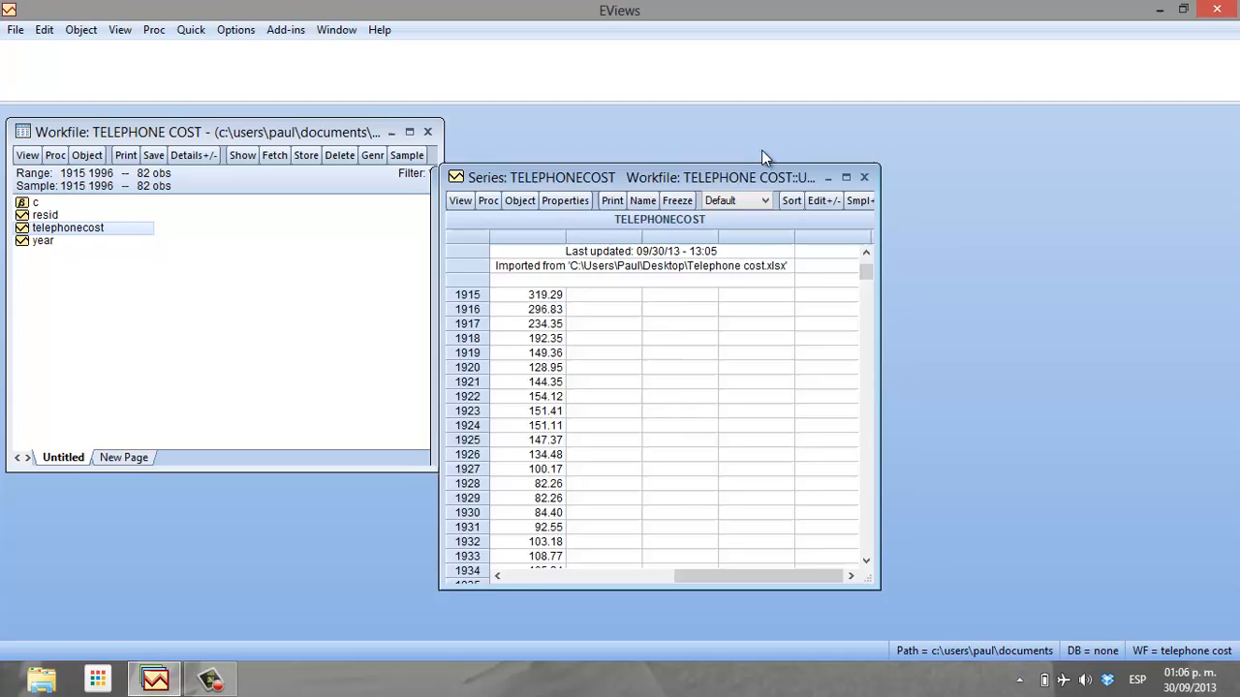
drag(706, 180, 729, 131)
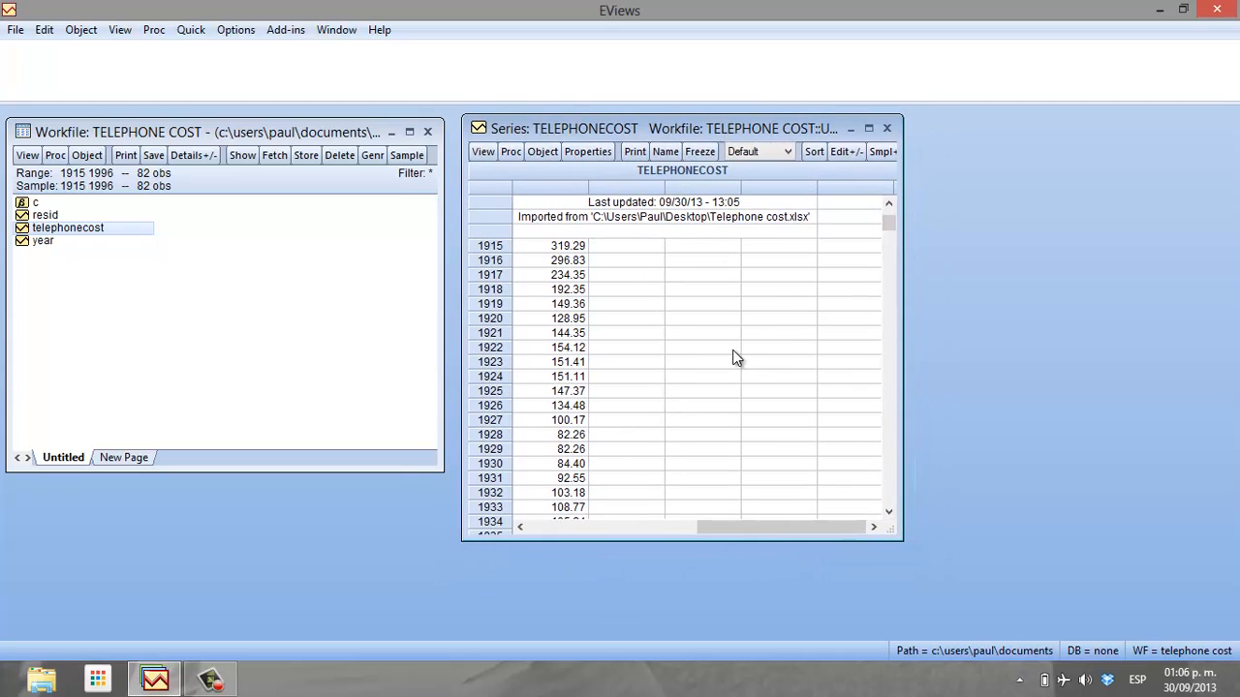
Plot the telephonecost raw data as a Line & Symbol graph and enlarge its window
click(495, 155)
click(511, 188)
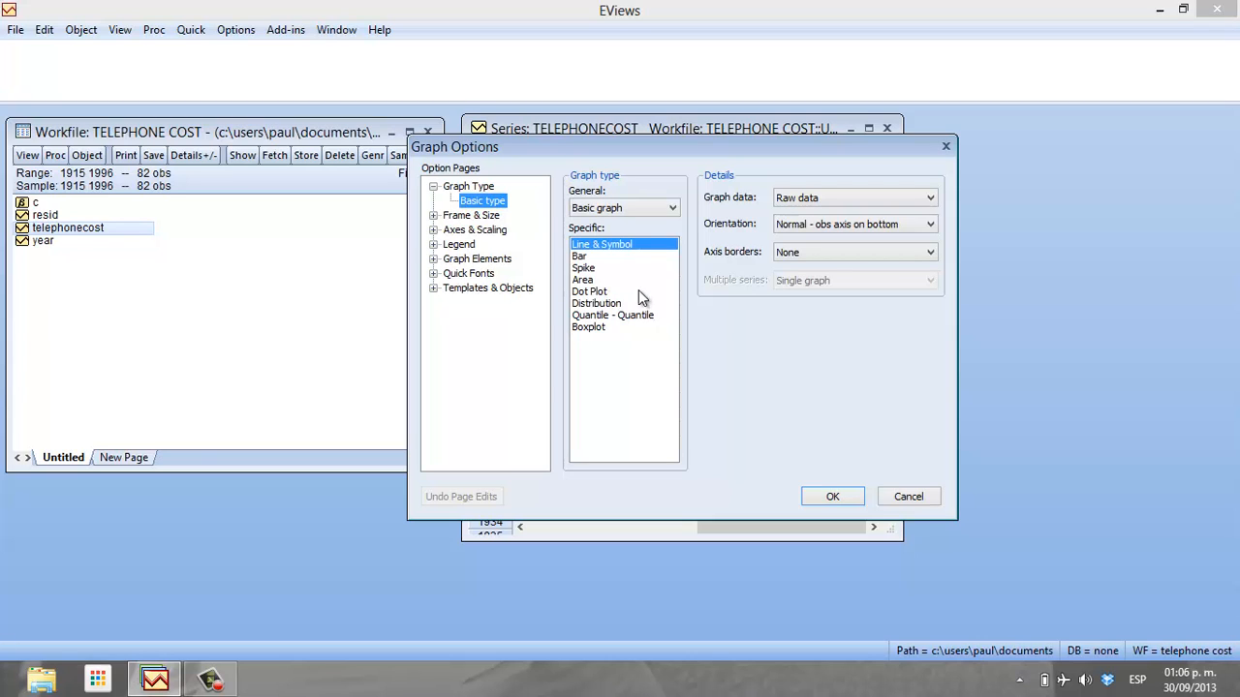
click(836, 496)
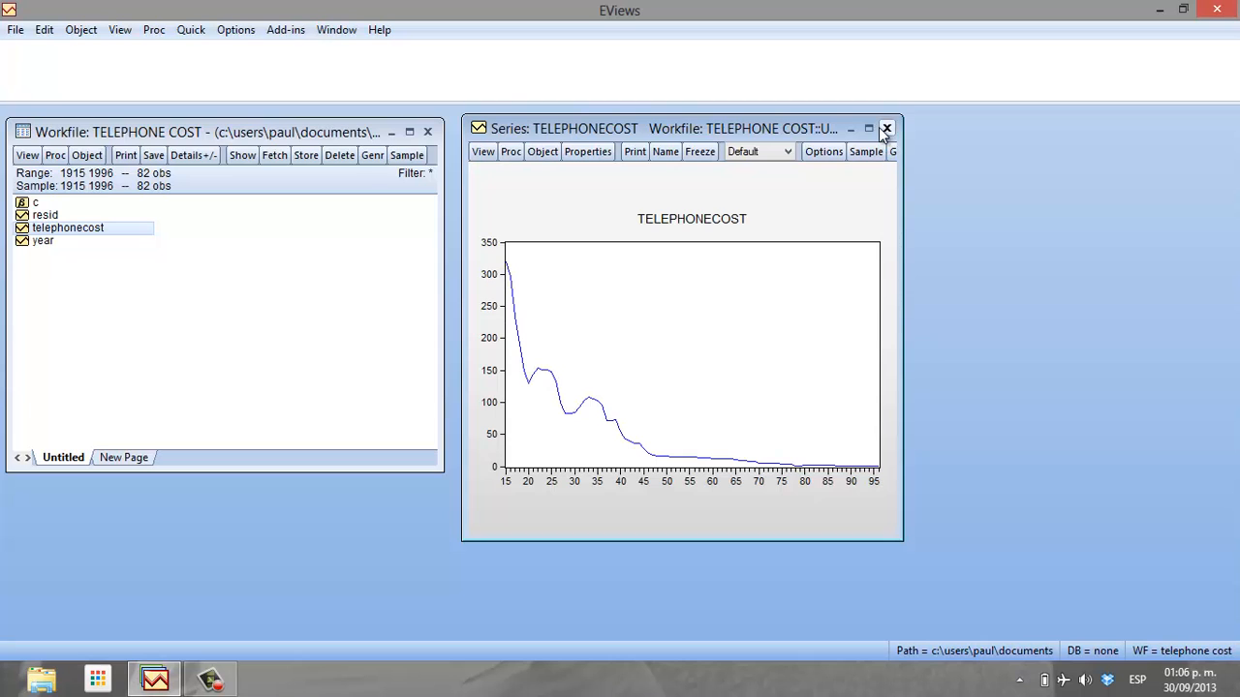
drag(901, 540, 1135, 528)
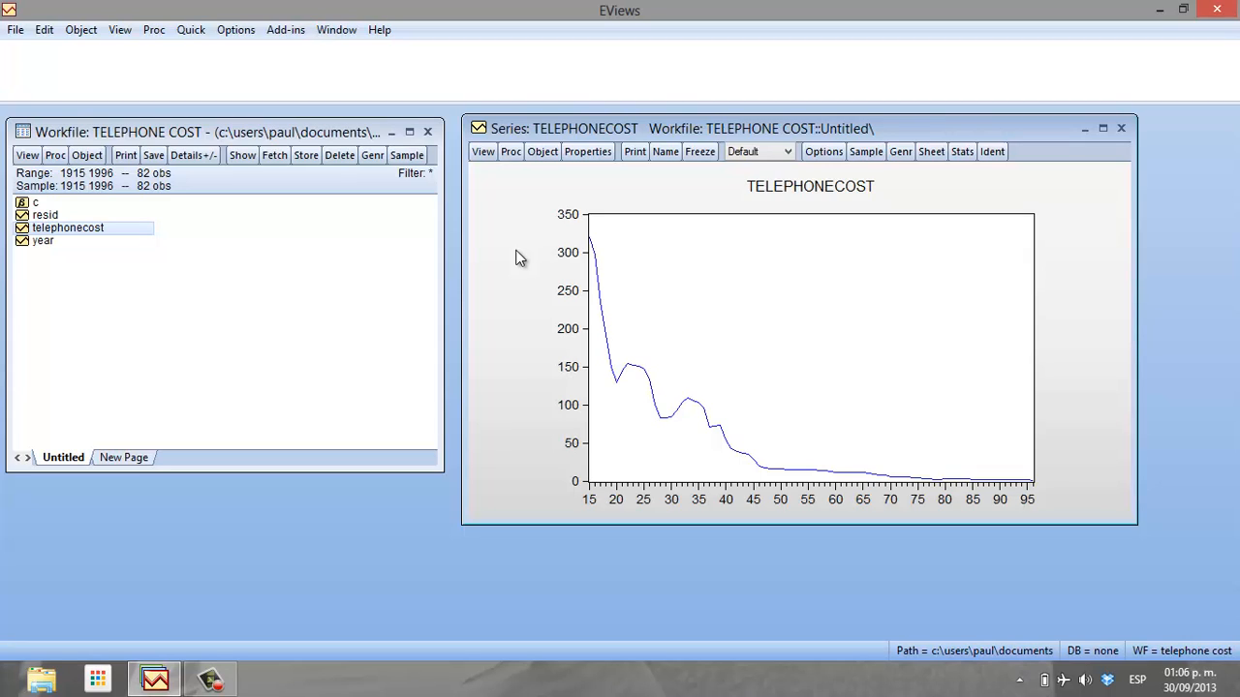
Freeze the telephonecost line graph as a separate graph object with updating off
click(704, 154)
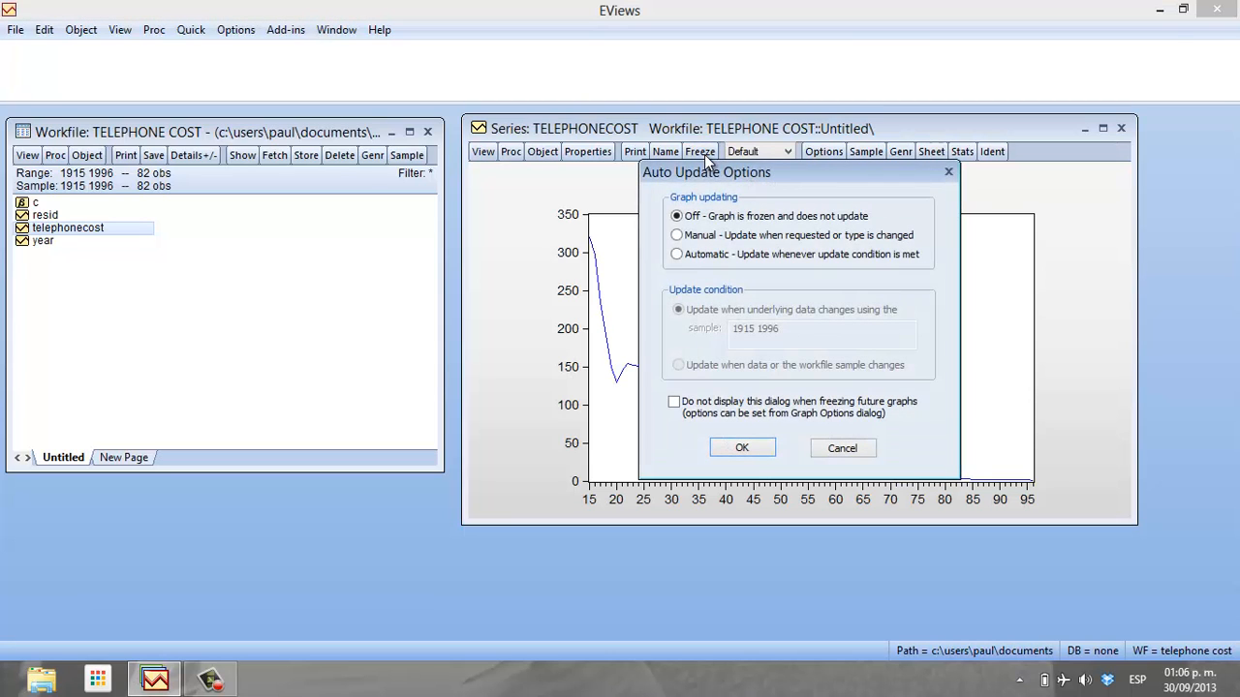
click(742, 448)
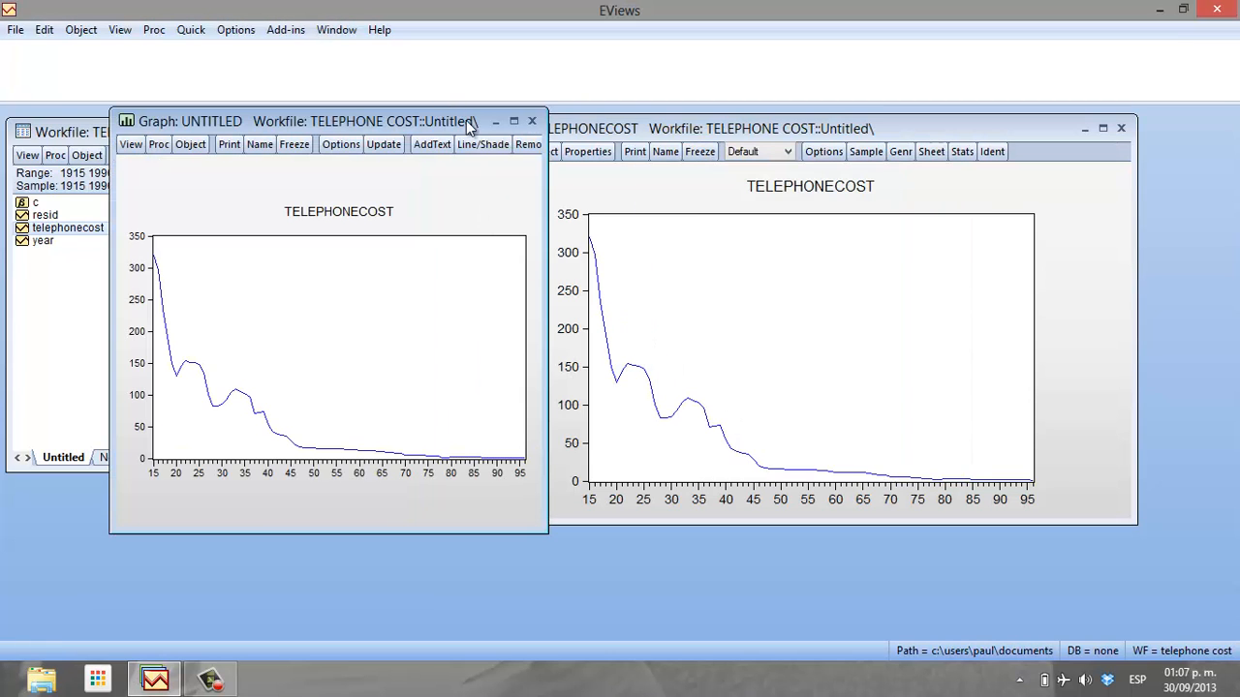
drag(467, 127, 414, 136)
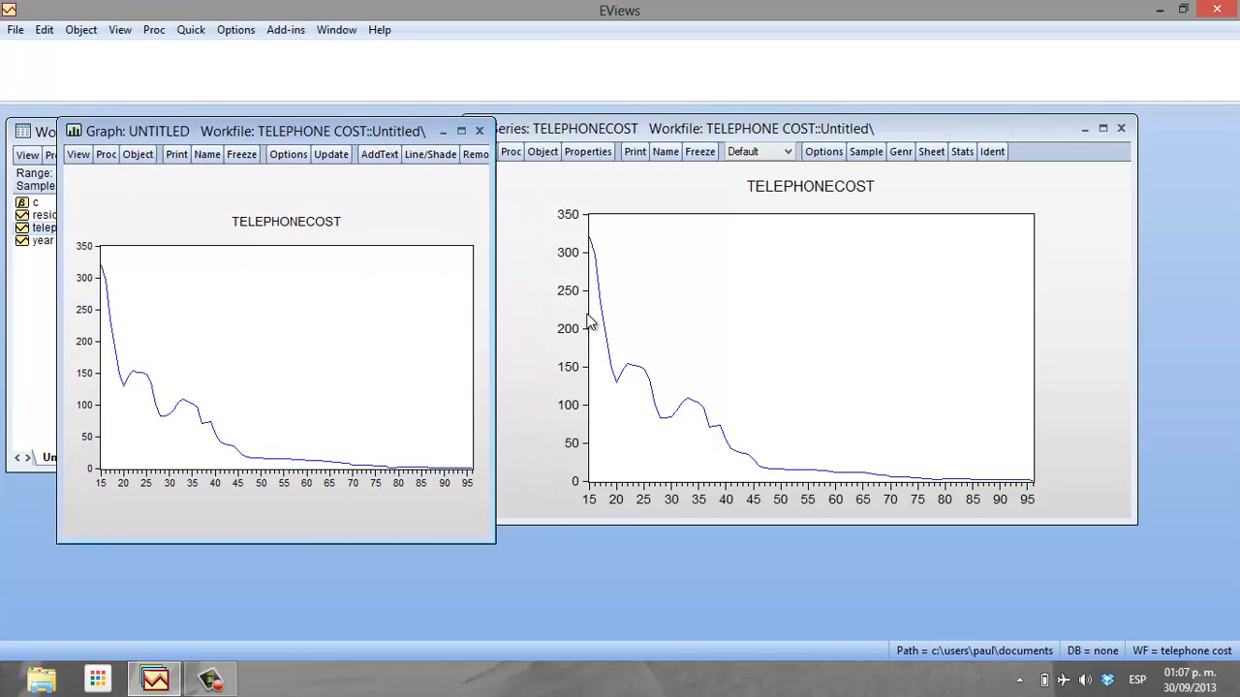
Compare the frozen graph with the original series graph, placing the two windows side by side without overlap
mouse_move(734, 446)
click(966, 123)
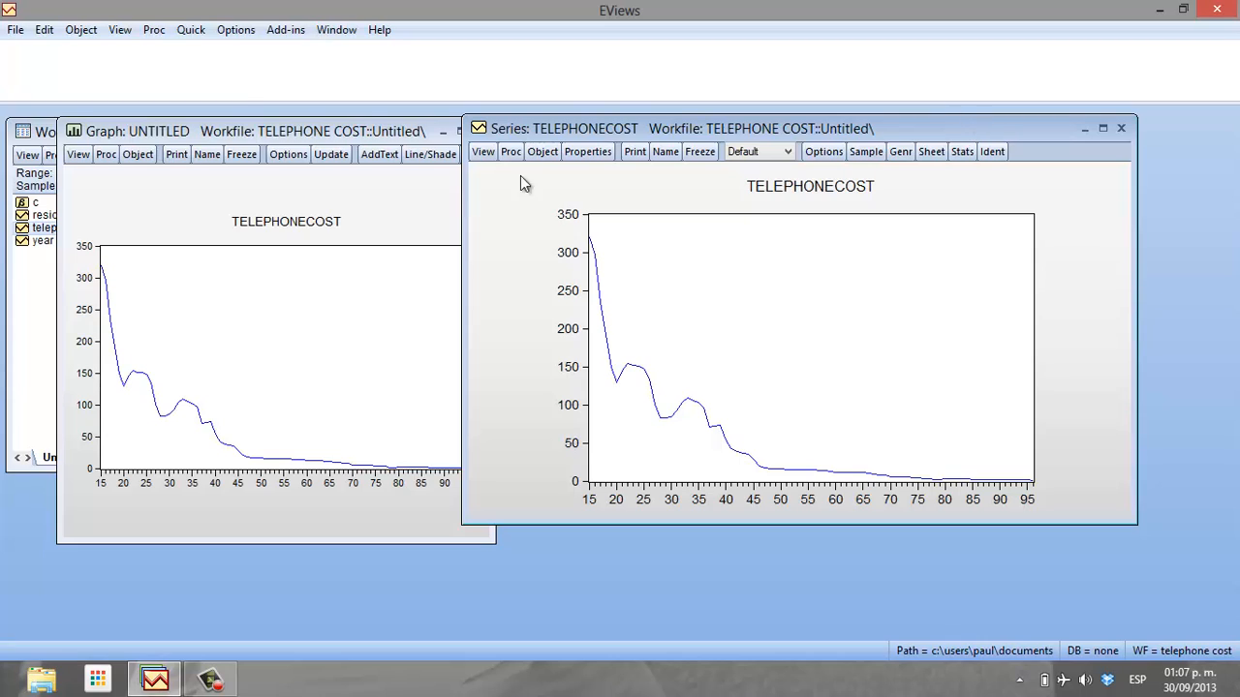
click(155, 132)
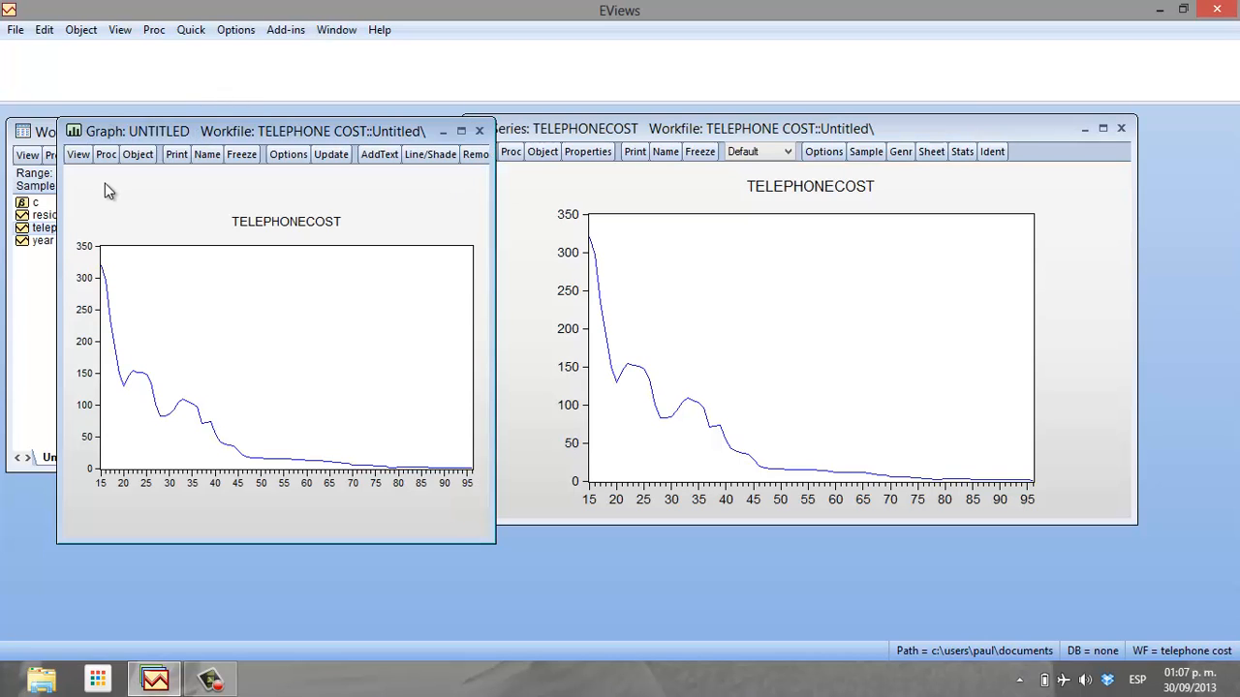
click(616, 129)
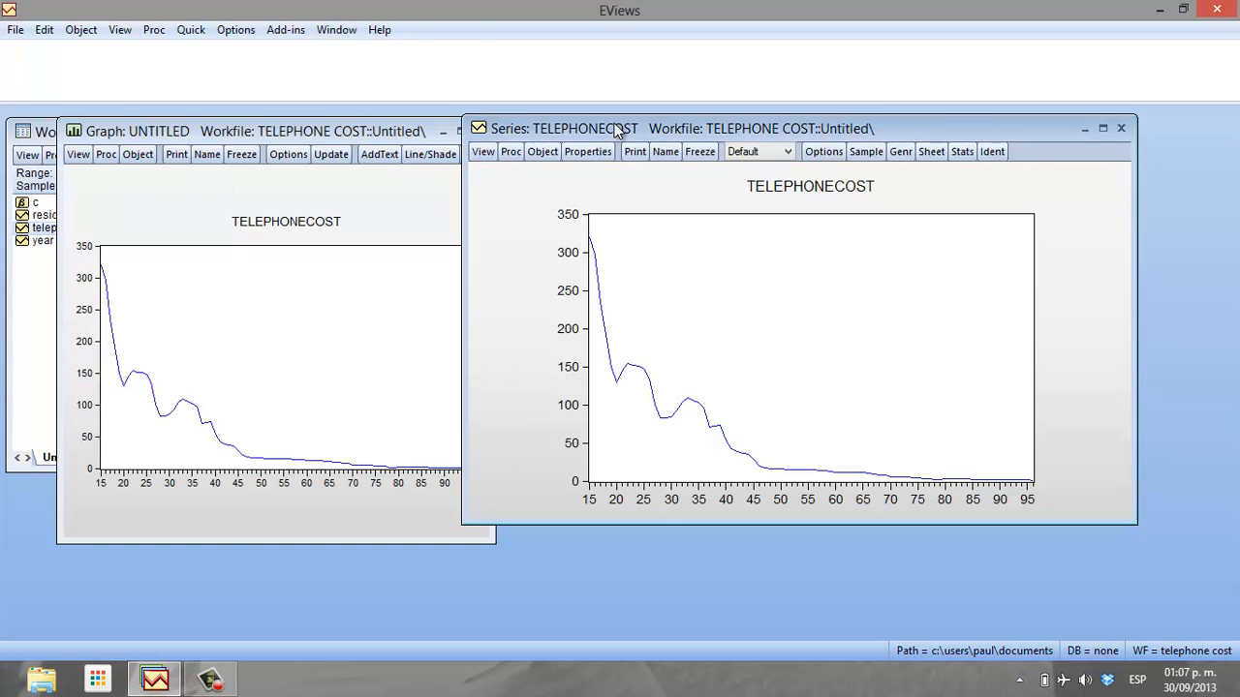
double_click(616, 129)
click(1203, 33)
drag(667, 130, 746, 130)
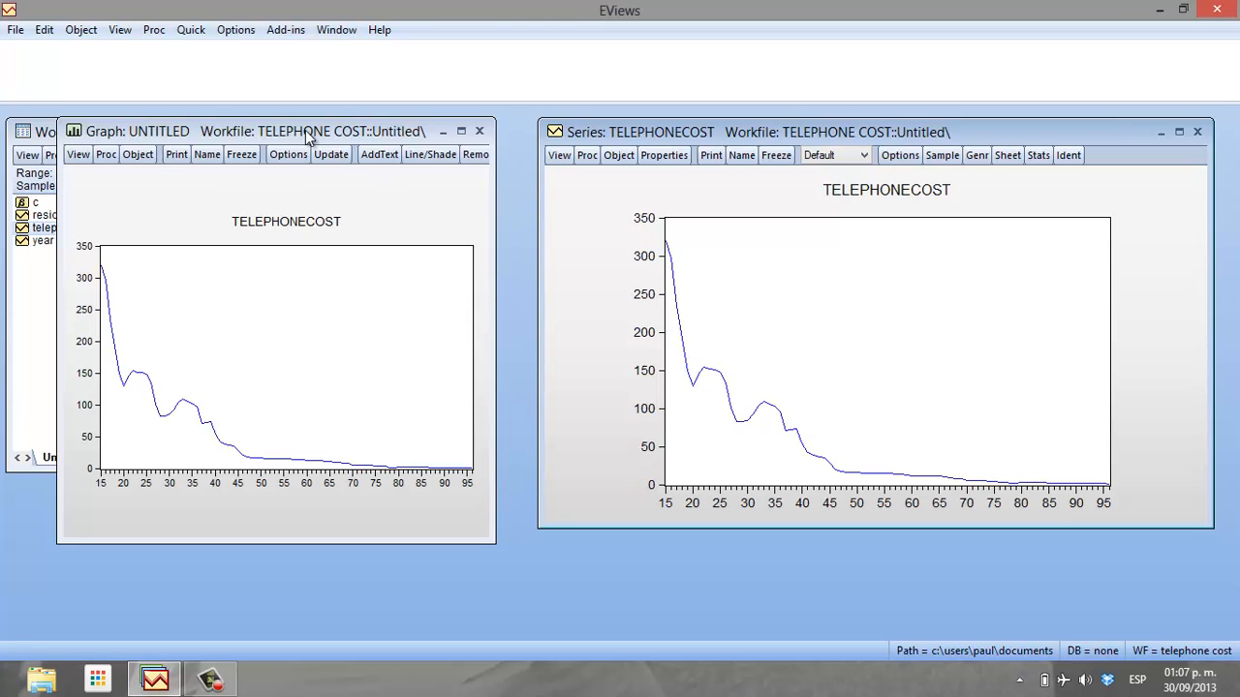
drag(308, 136, 331, 139)
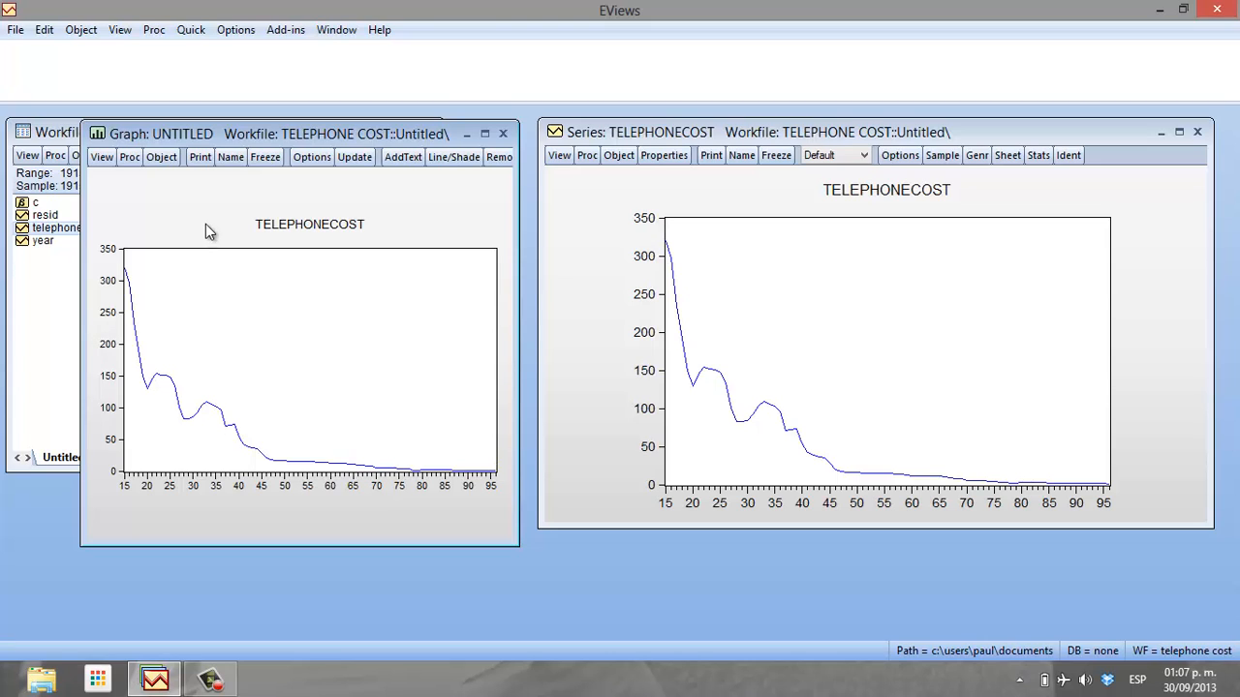
Name the frozen graph time_series, close its window and select it in the workfile
click(232, 157)
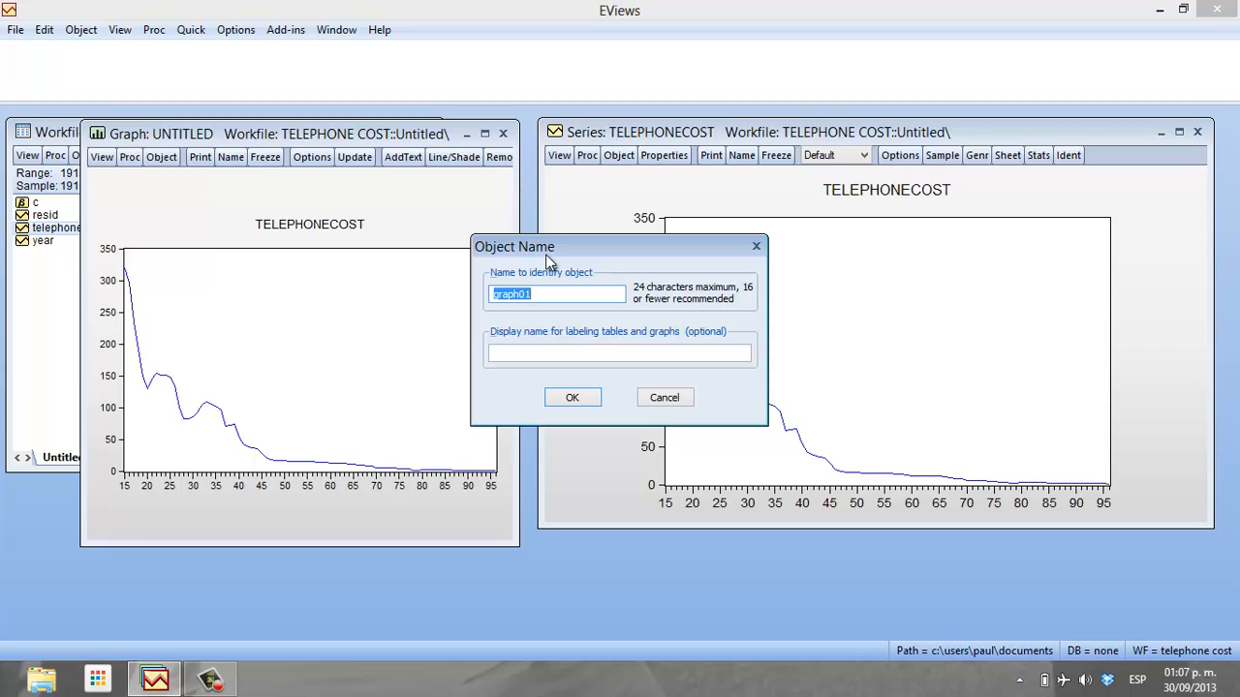
text(time_series)
click(572, 398)
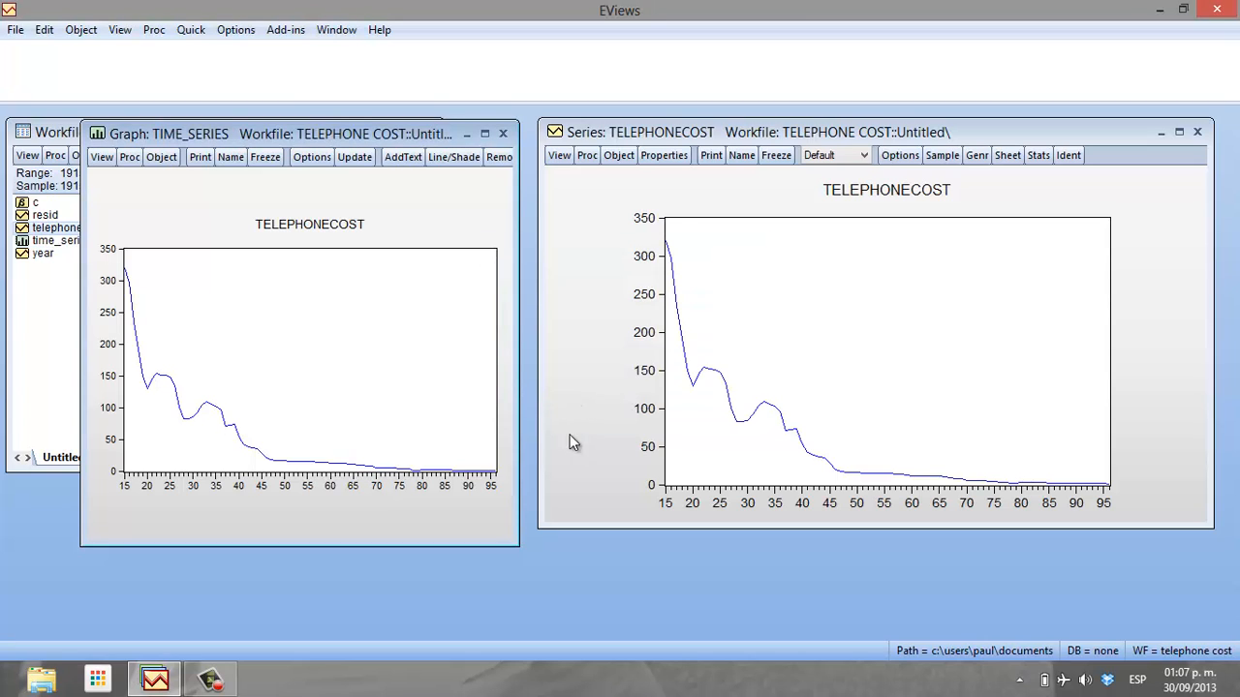
click(502, 133)
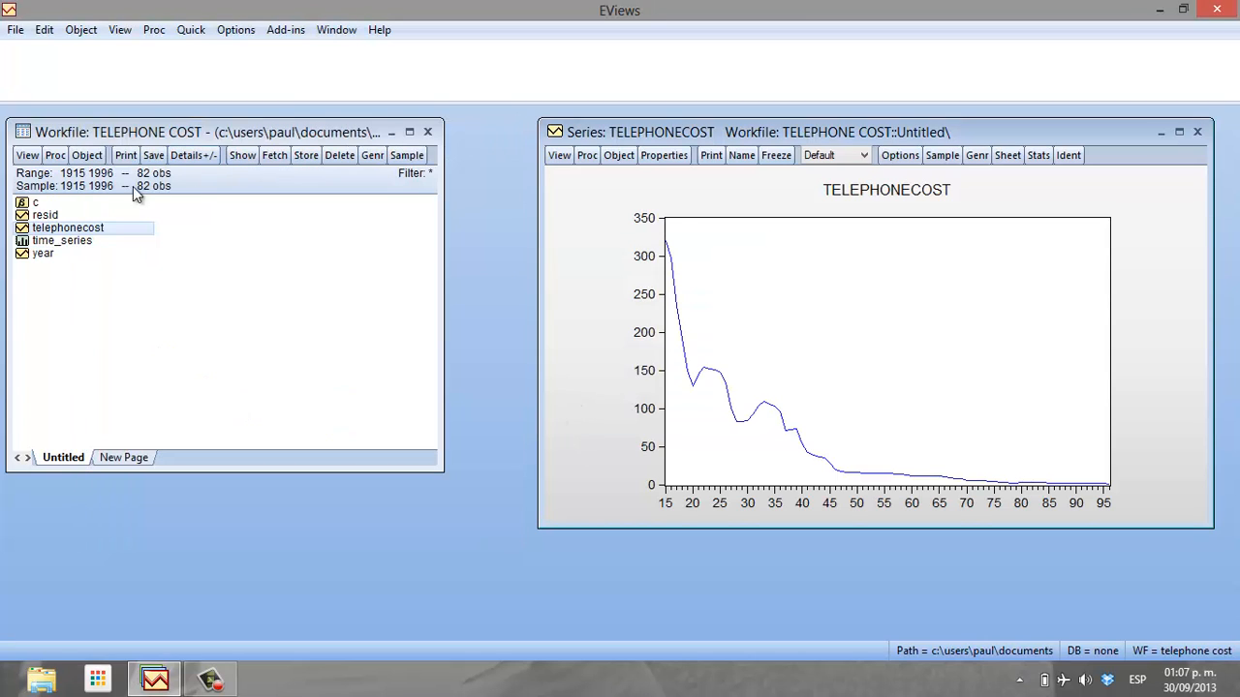
click(81, 243)
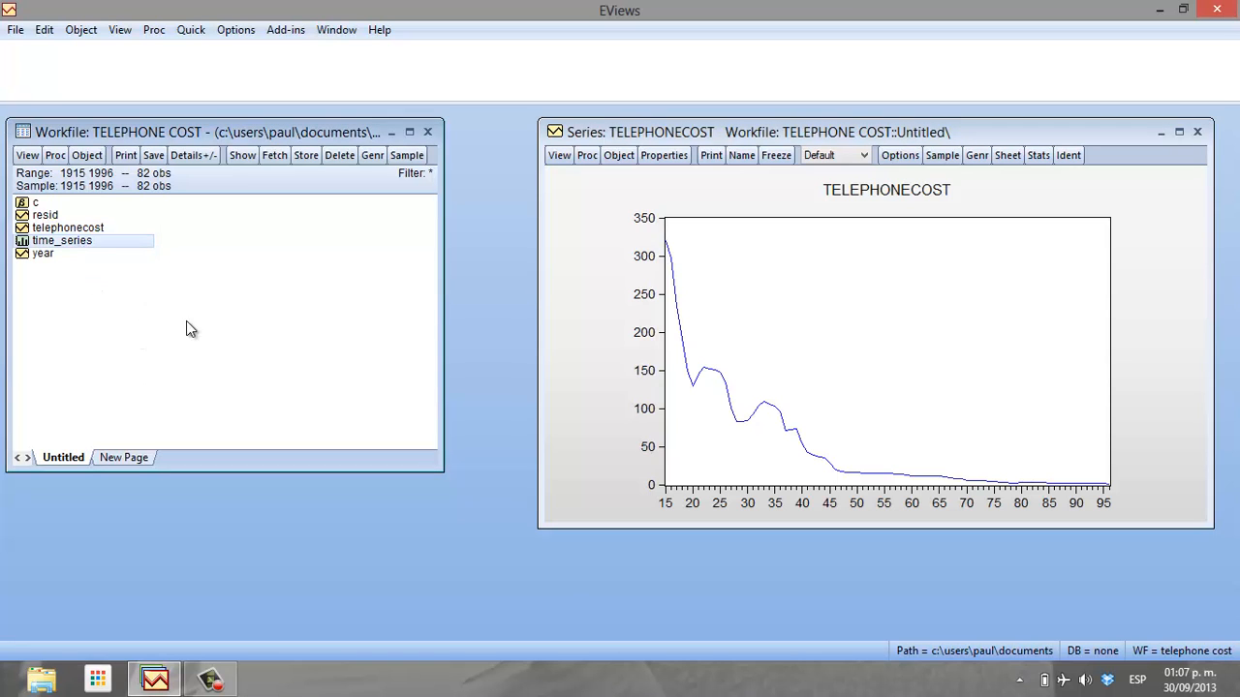
Display the descriptive Stats Table of the telephonecost series and freeze it as a separate table object
click(708, 136)
drag(708, 134, 630, 133)
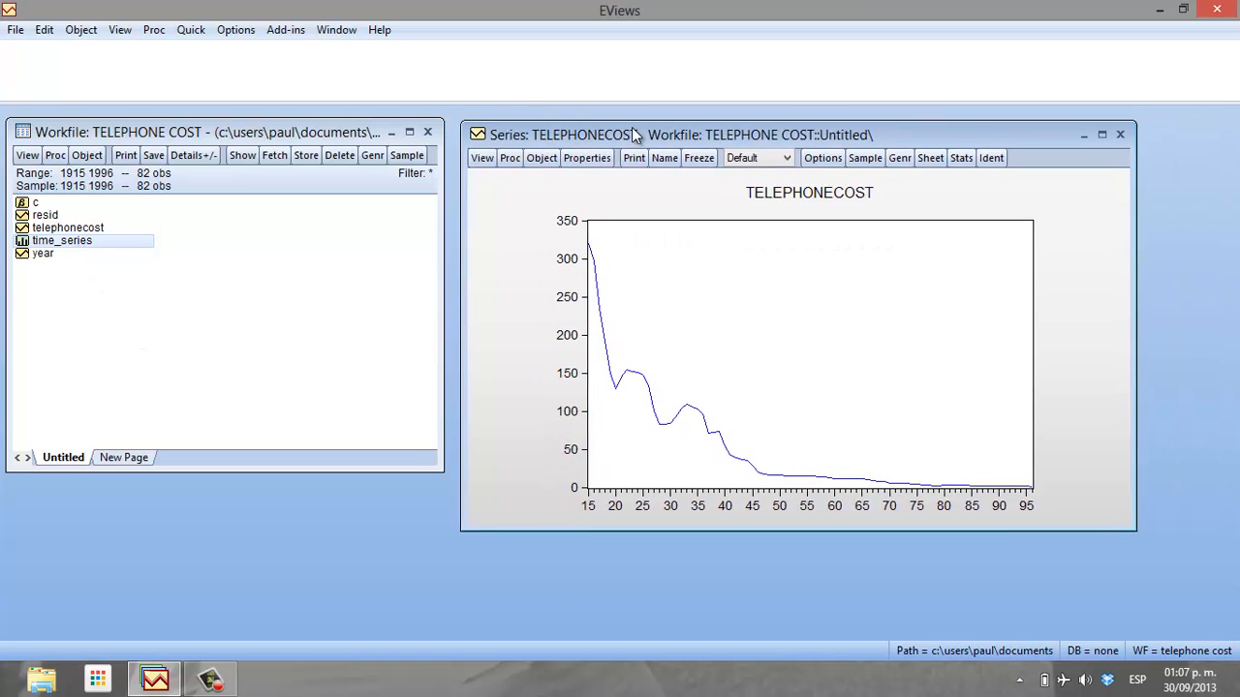
click(476, 155)
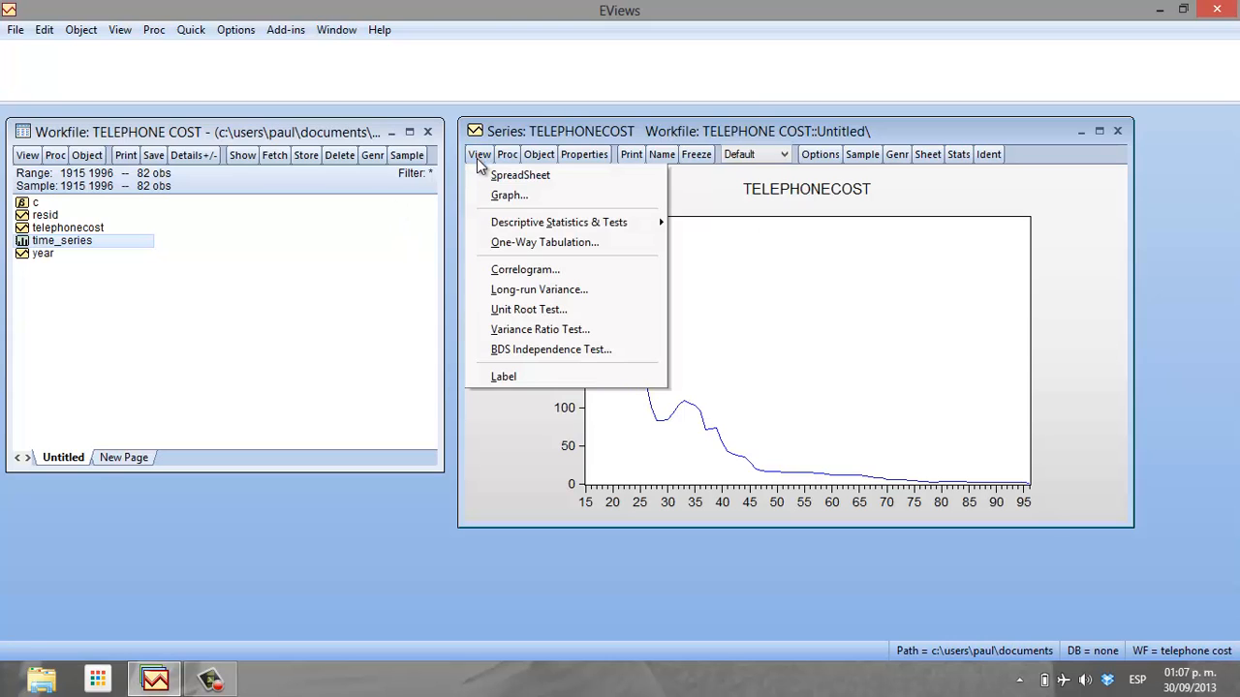
mouse_move(531, 226)
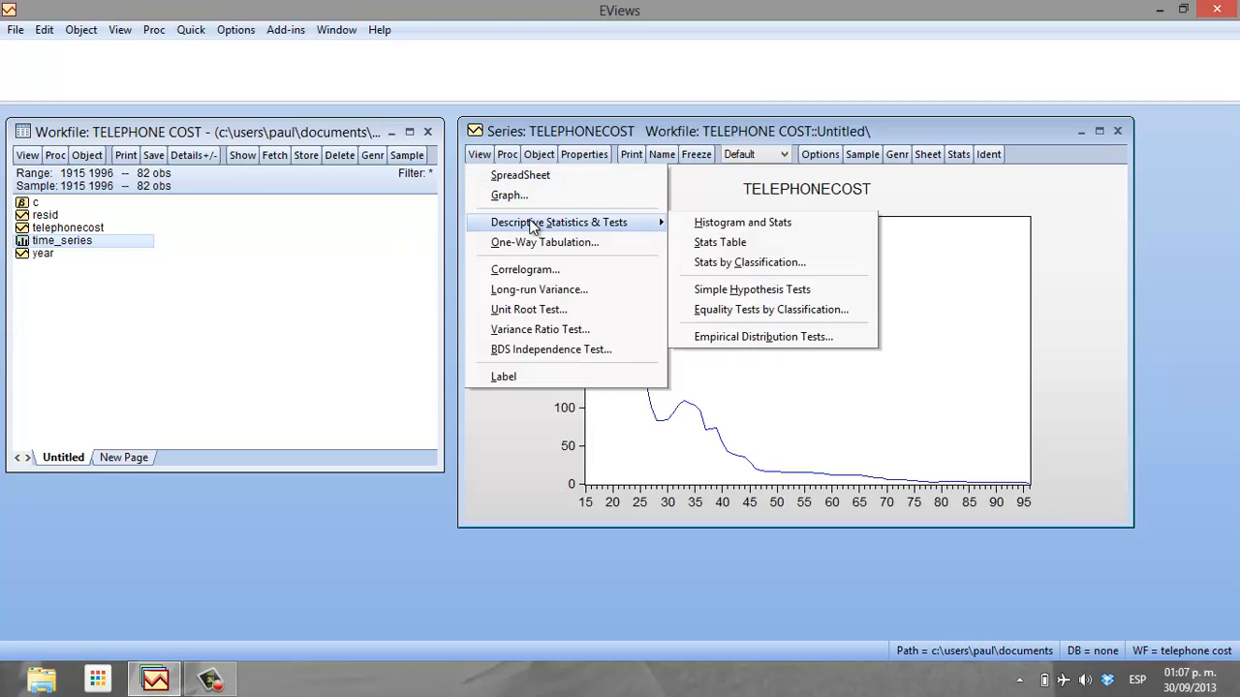
click(720, 243)
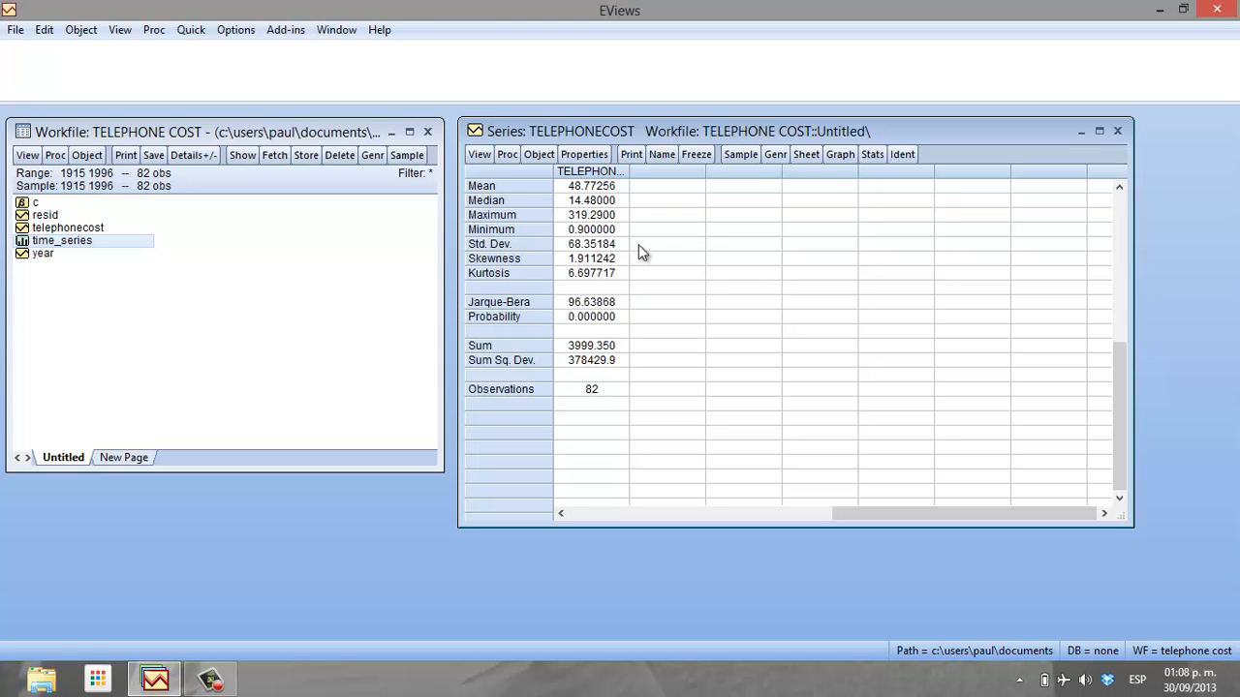
click(697, 154)
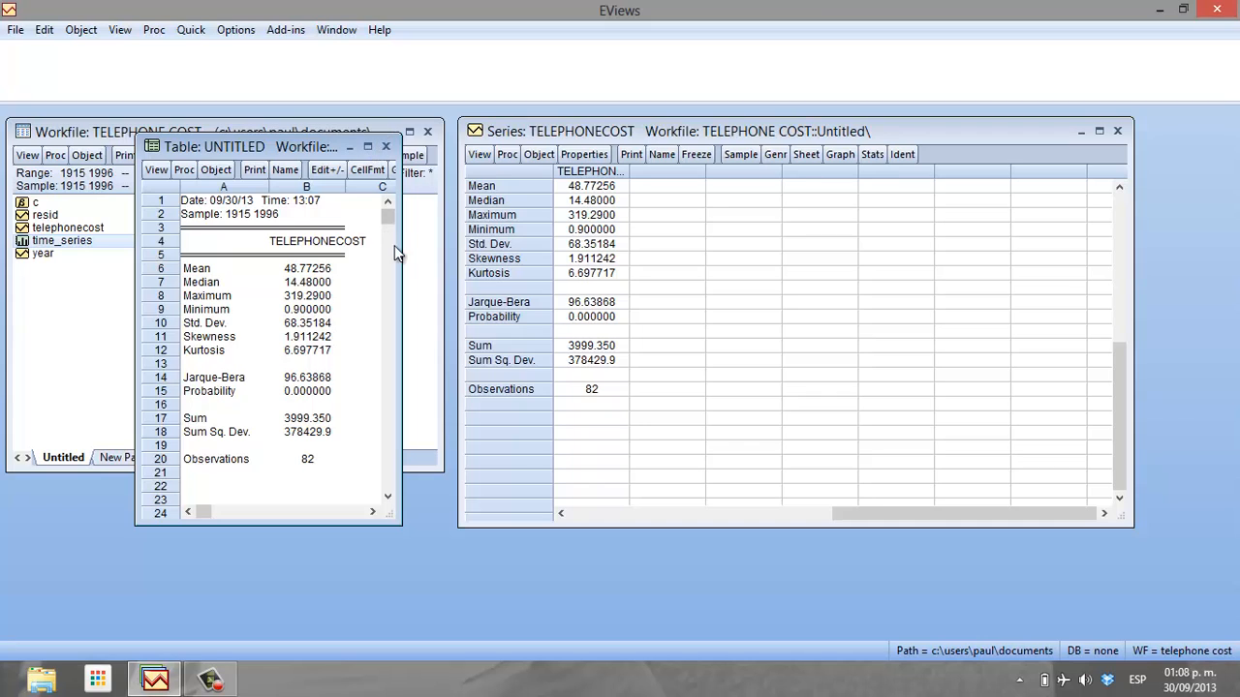
Name the frozen statistics table table_stats, close its window and select it in the workfile
drag(401, 259, 455, 260)
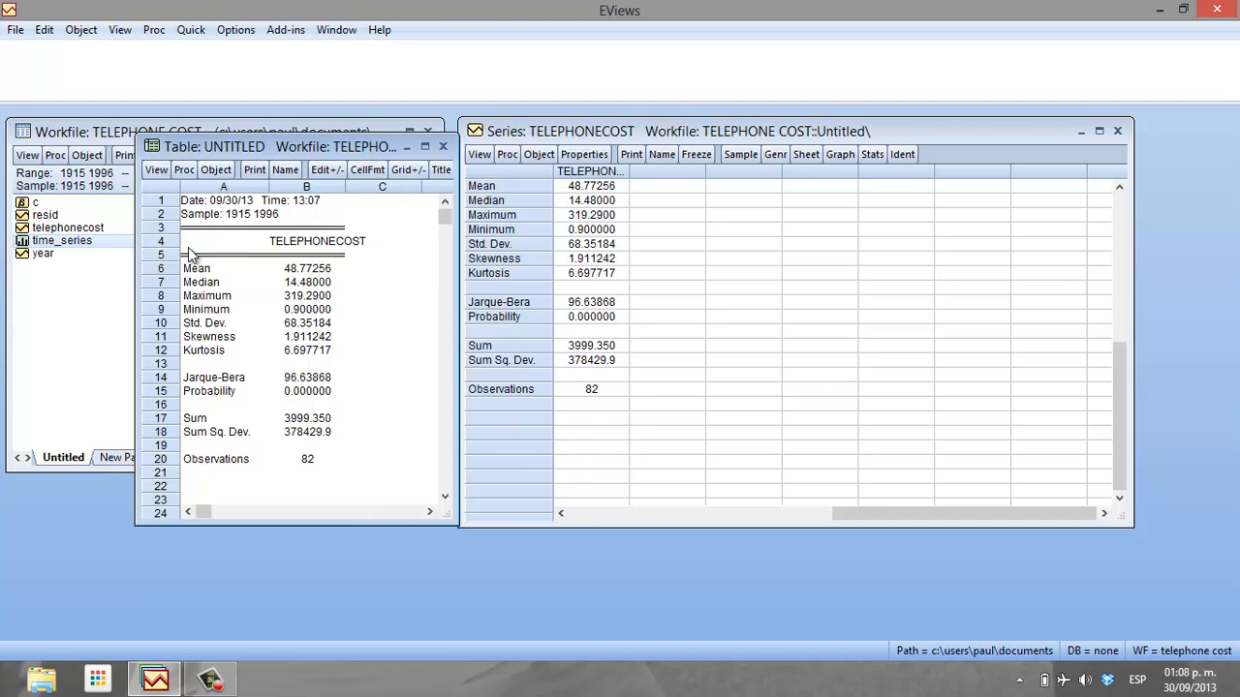
click(279, 169)
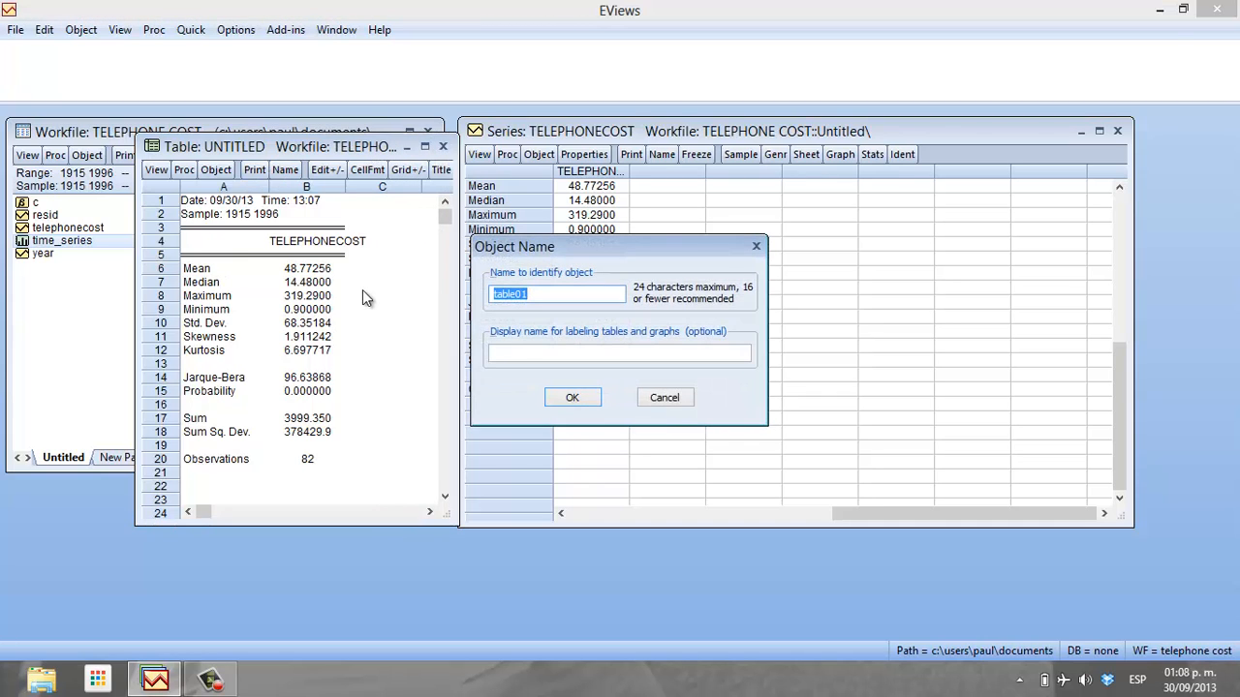
text(table_stats)
click(571, 397)
click(443, 147)
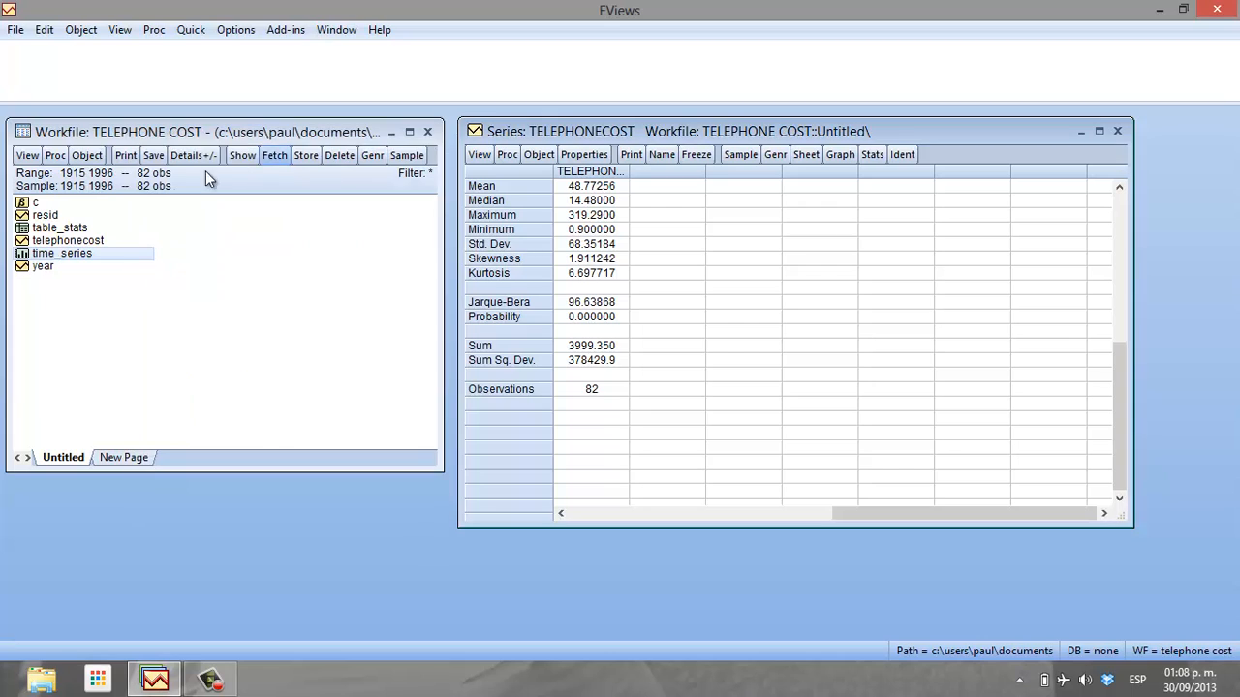
click(82, 230)
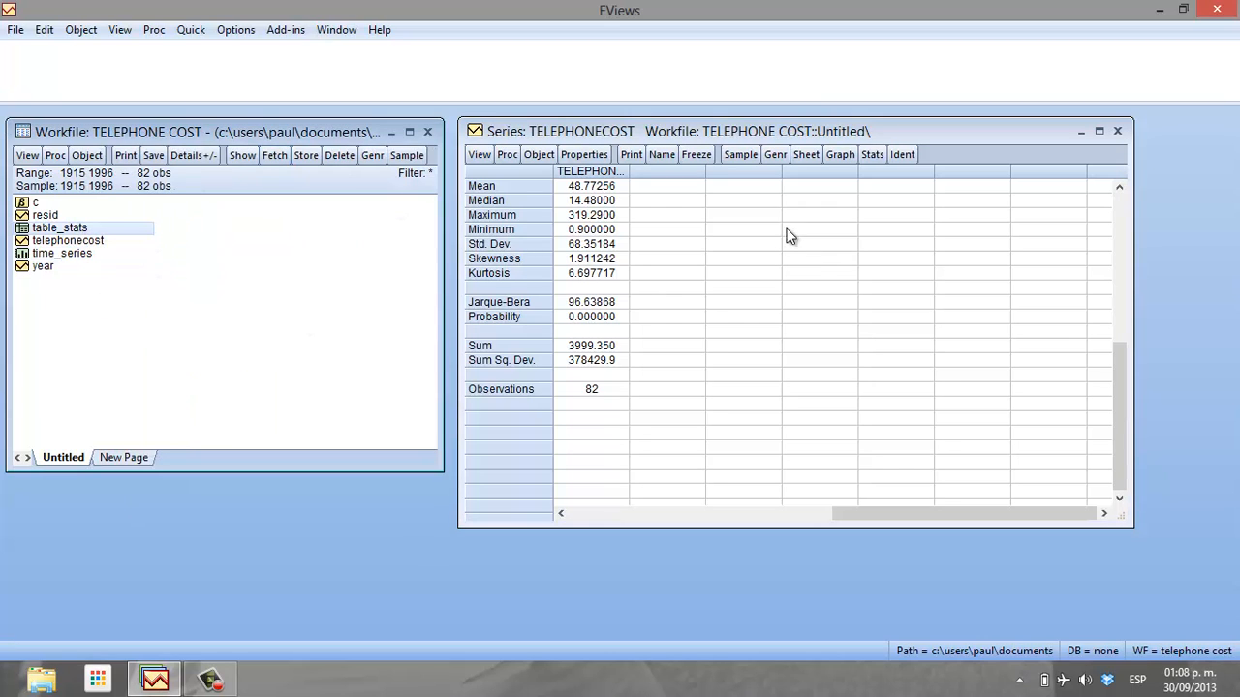
Switch the telephonecost series back to its spreadsheet view and close the series window
click(480, 155)
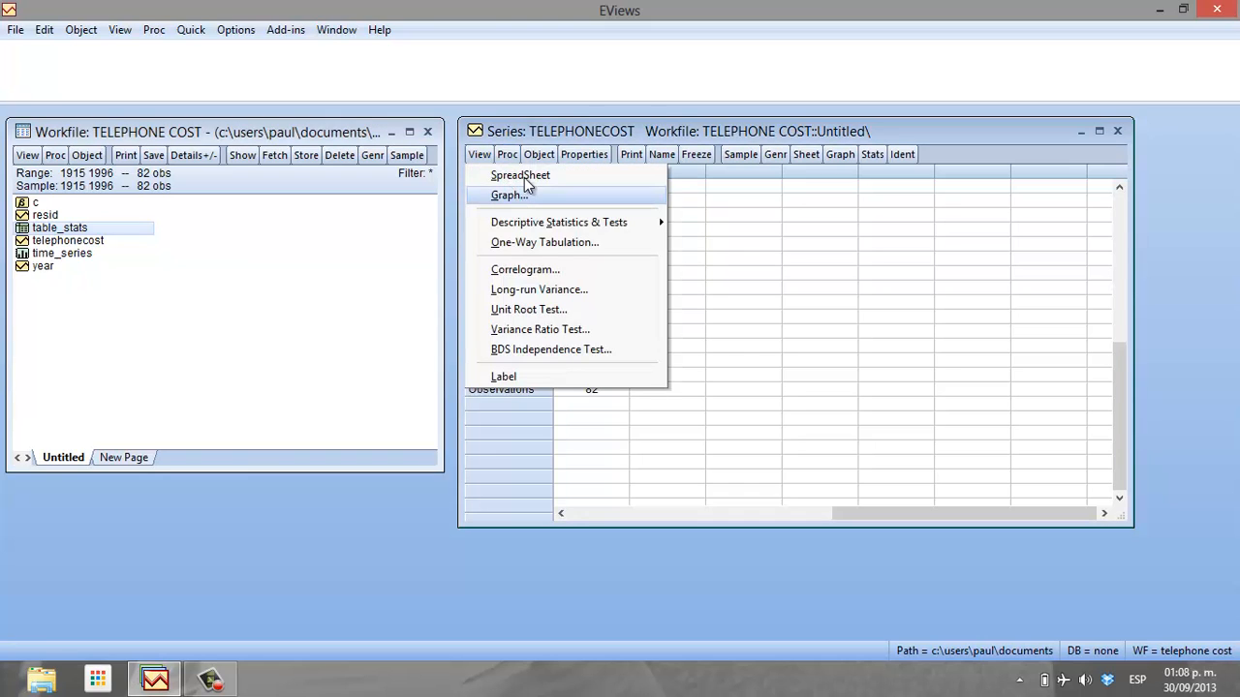
click(526, 174)
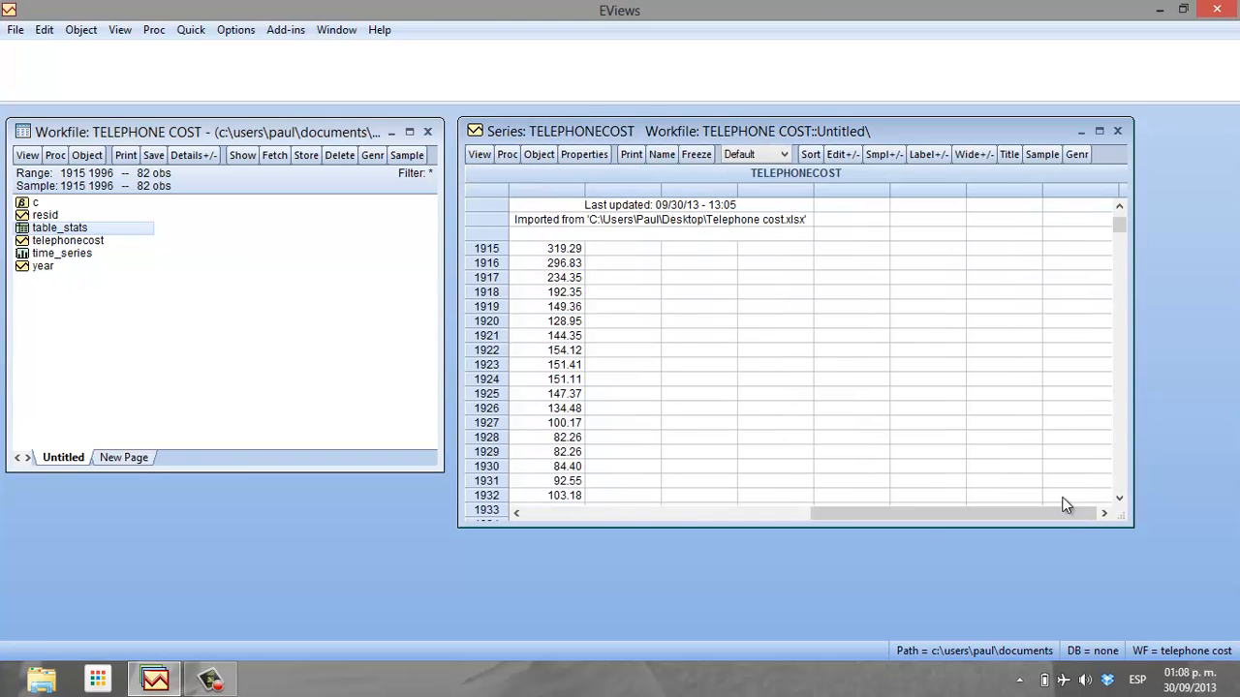
click(1117, 132)
click(222, 279)
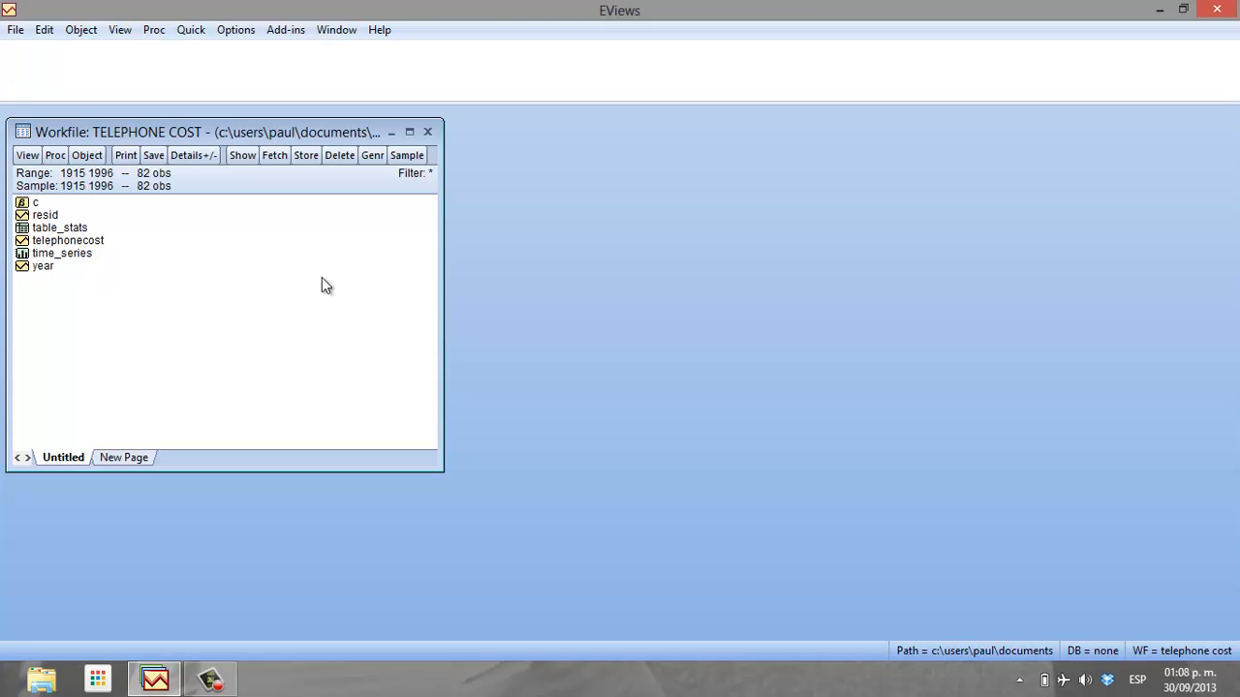
Minimize the telephone cost workfile and import the Wages Excel file from the desktop as a new workfile, using the predefined range Hoja1
click(392, 133)
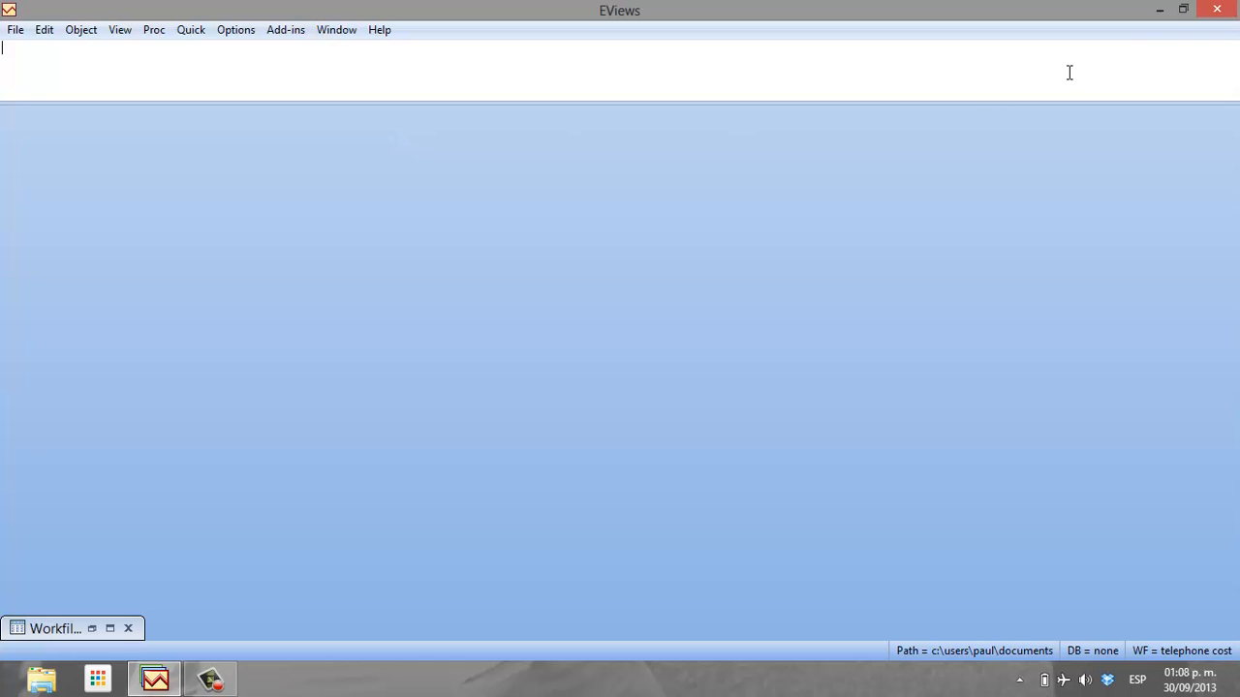
click(1182, 10)
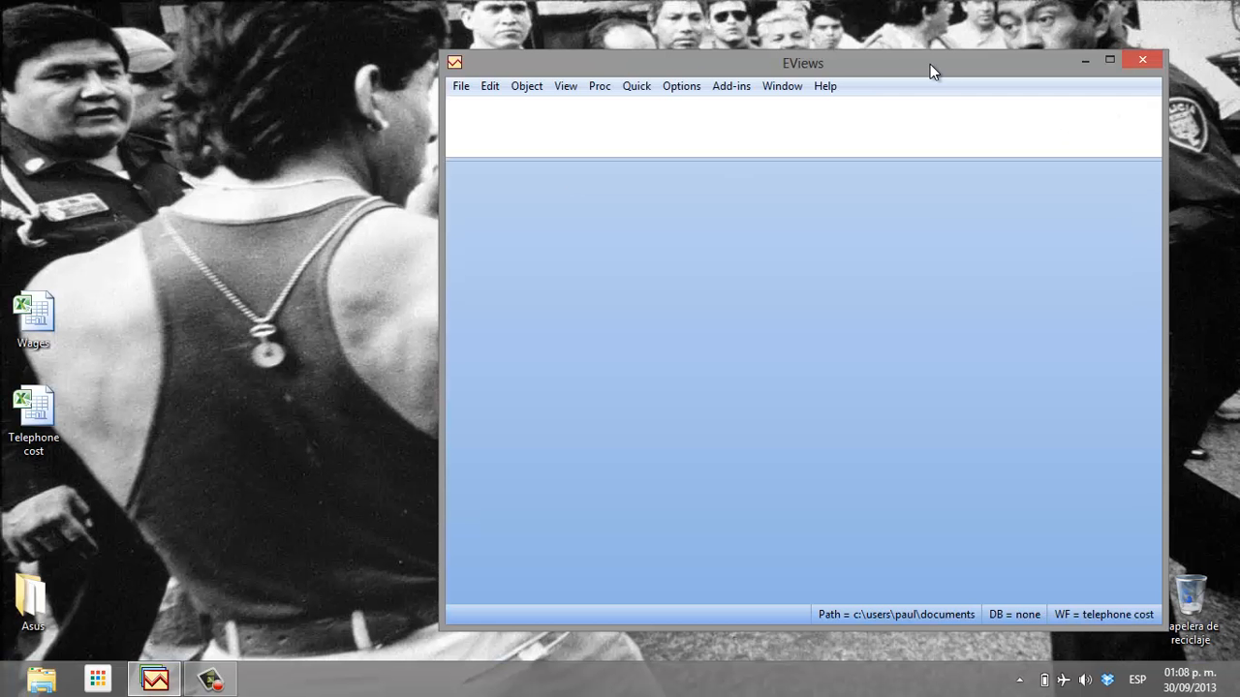
drag(930, 64, 813, 17)
click(44, 323)
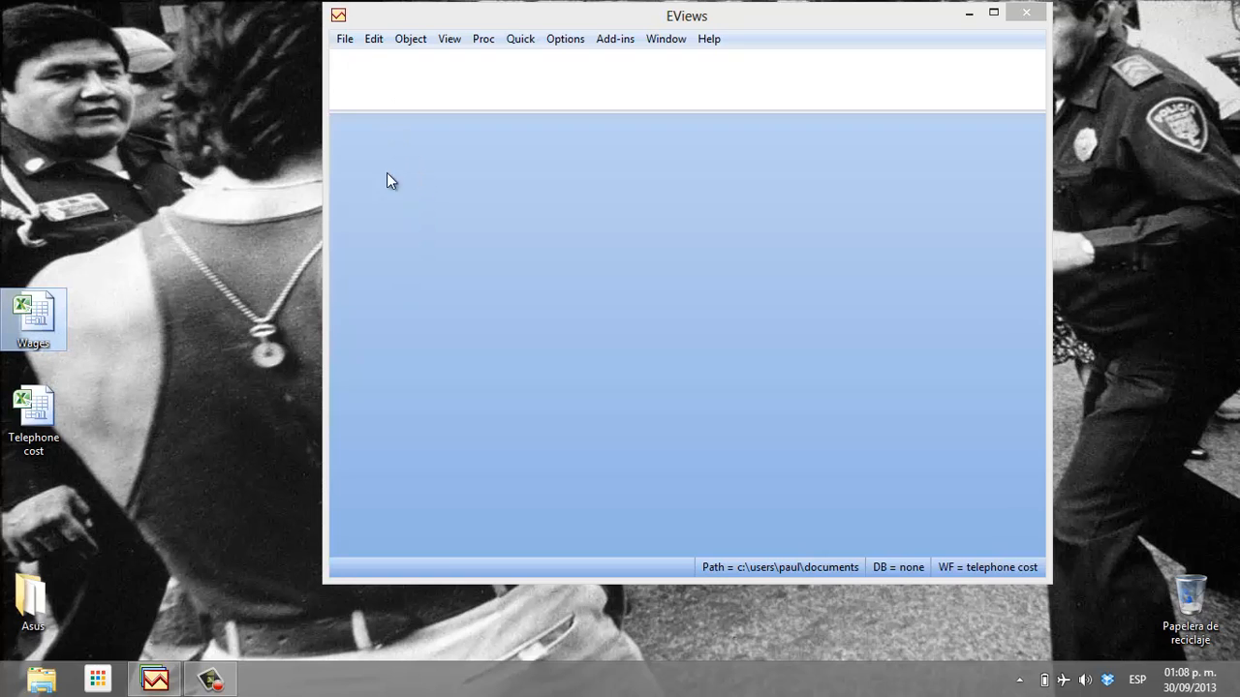
drag(39, 320, 678, 296)
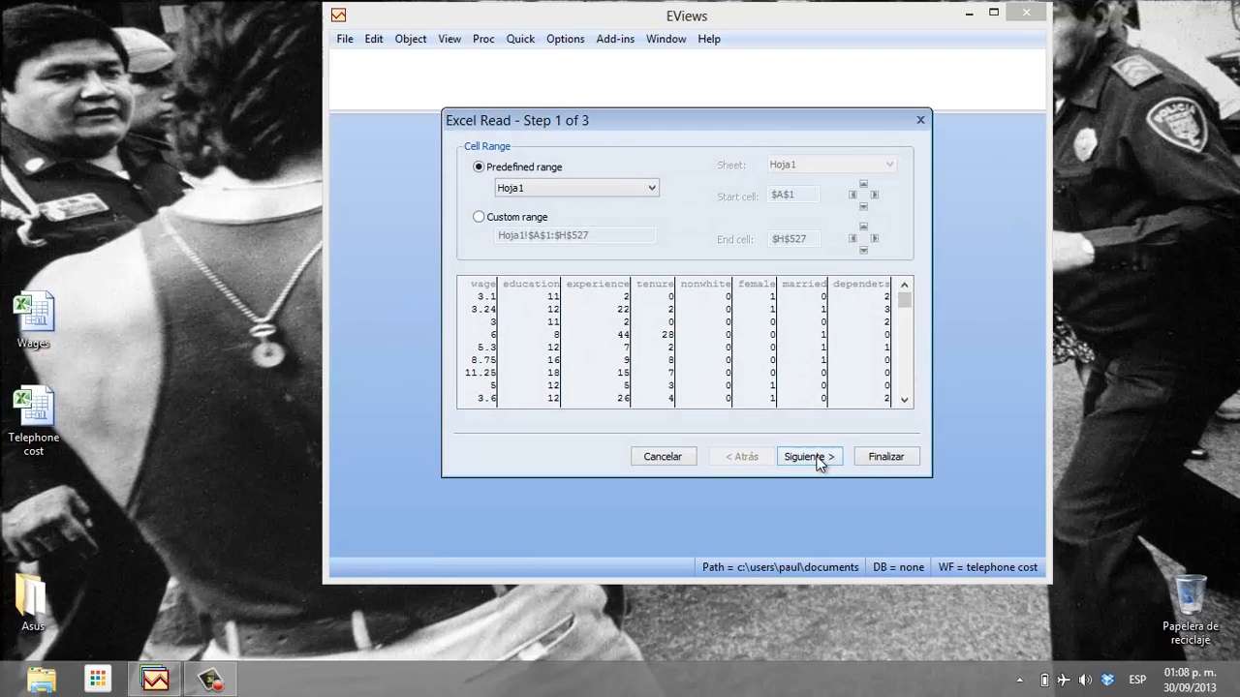
click(865, 456)
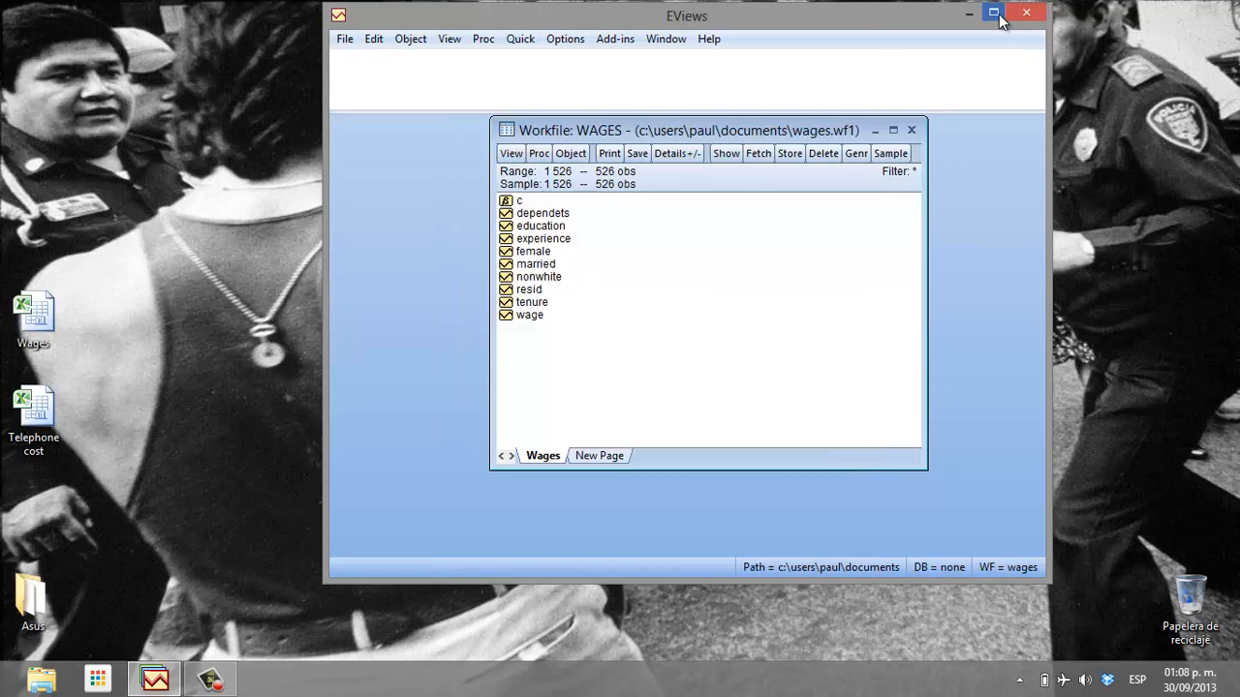
click(998, 13)
drag(393, 124, 278, 129)
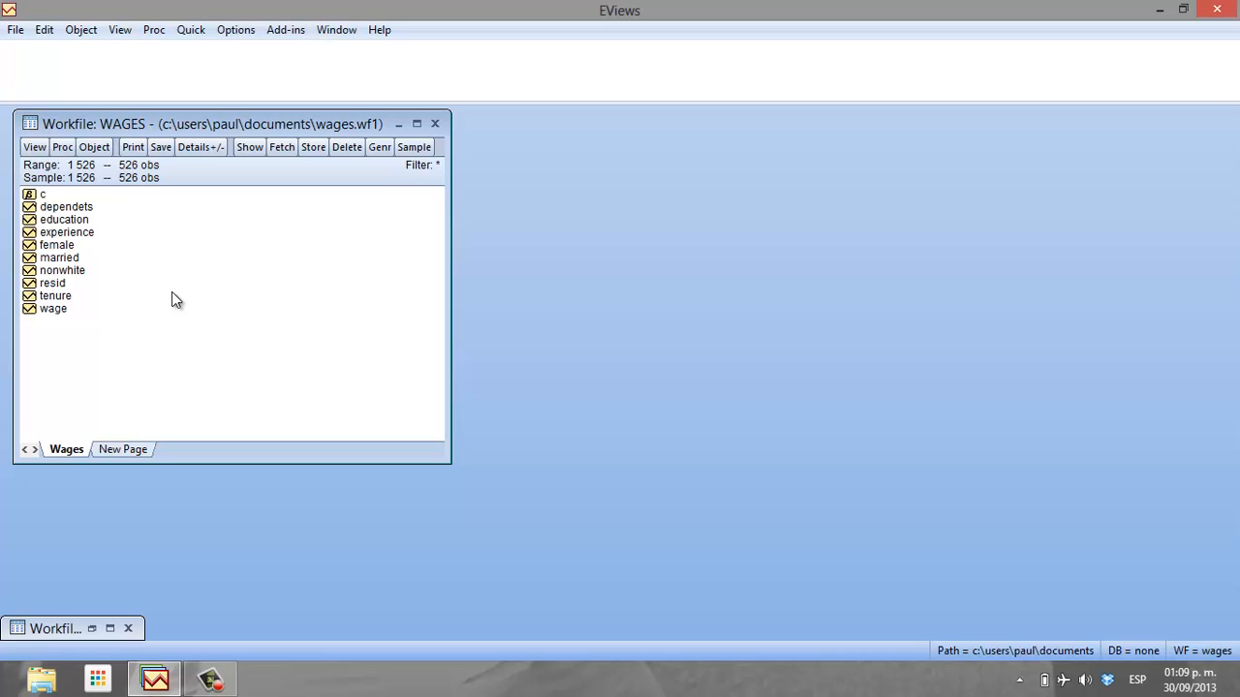
Open the education and tenure series together as a group and place its window beside the workfile
click(65, 312)
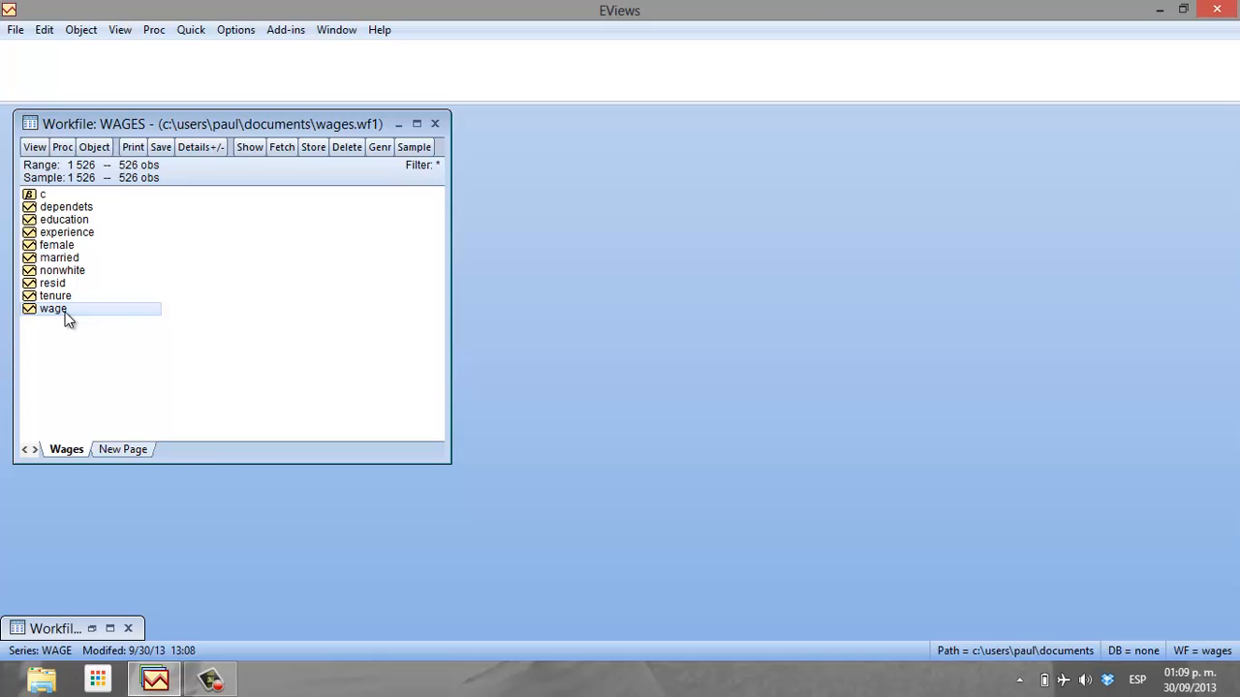
click(81, 223)
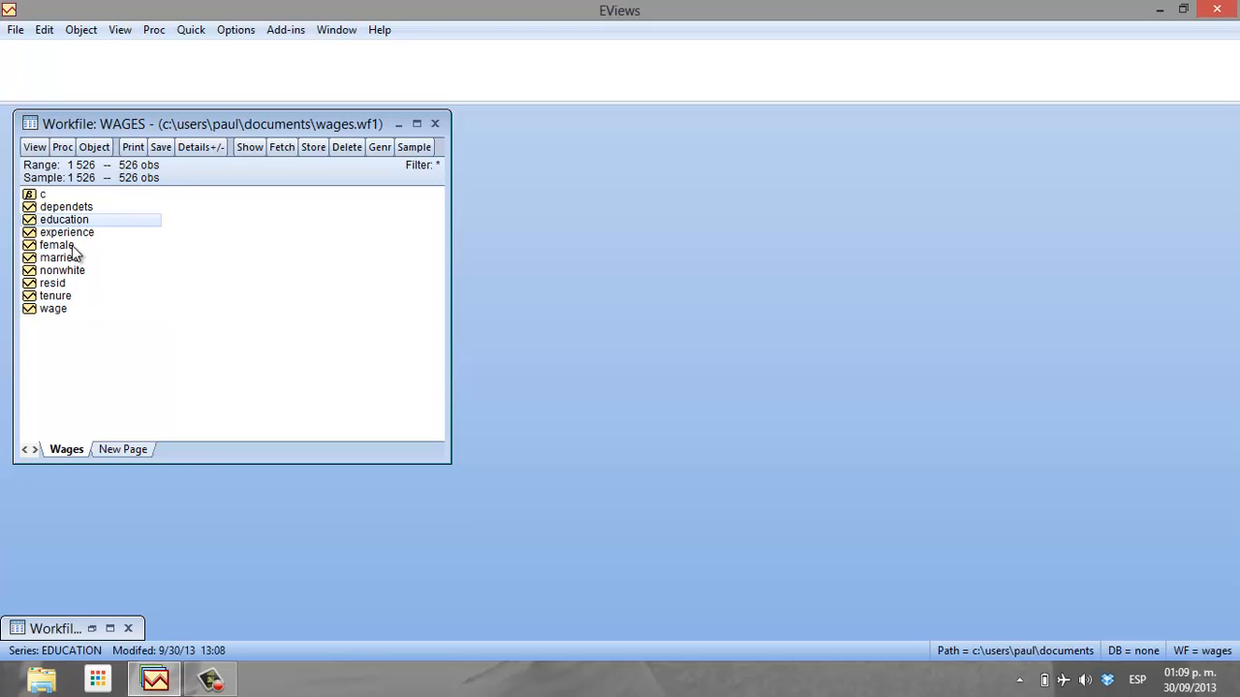
ctrl+click(63, 300)
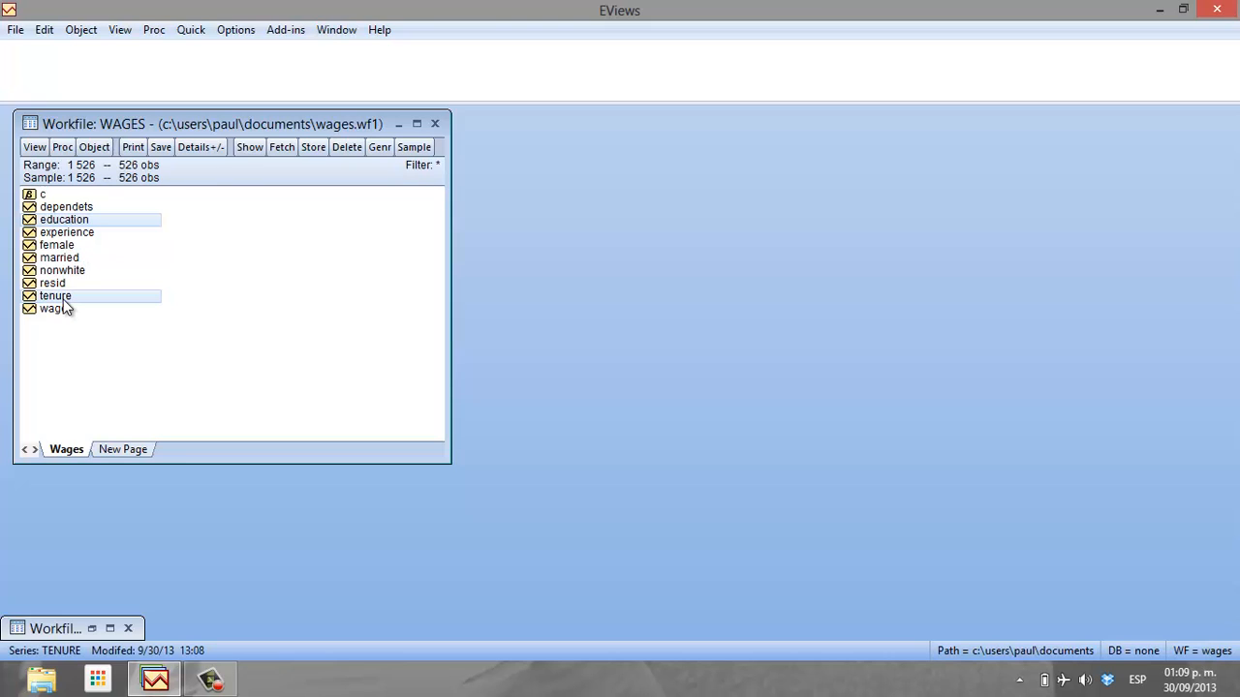
right_click(88, 224)
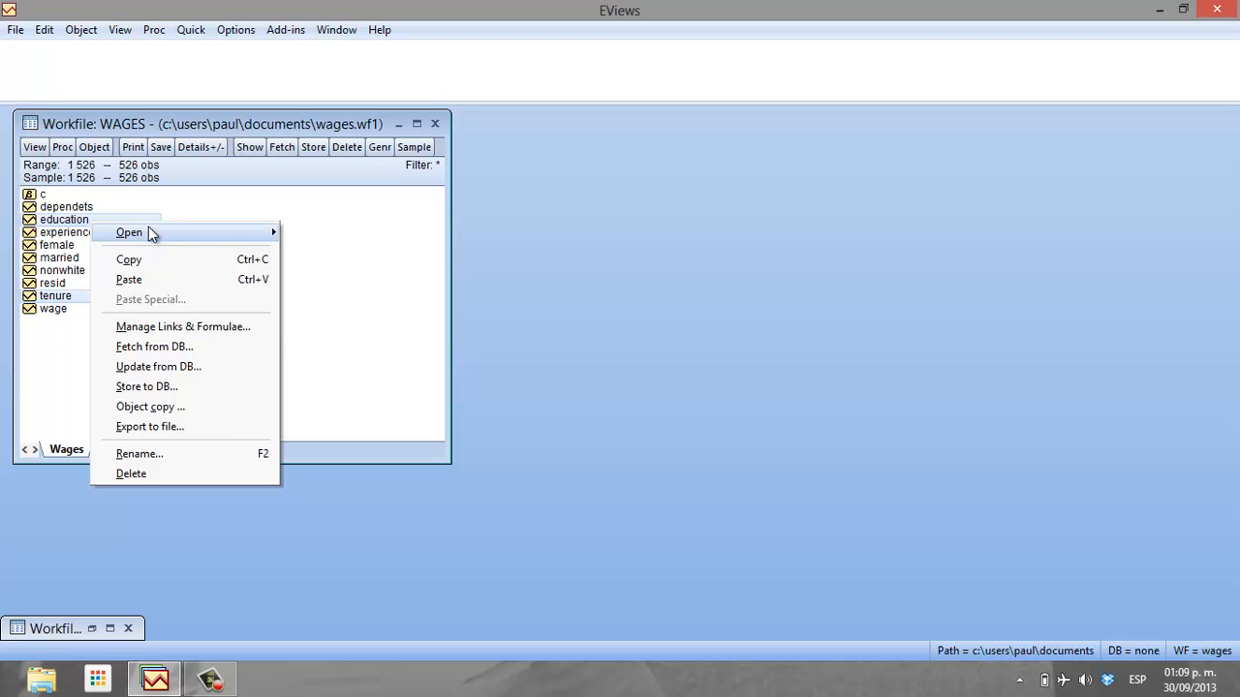
mouse_move(150, 233)
click(329, 231)
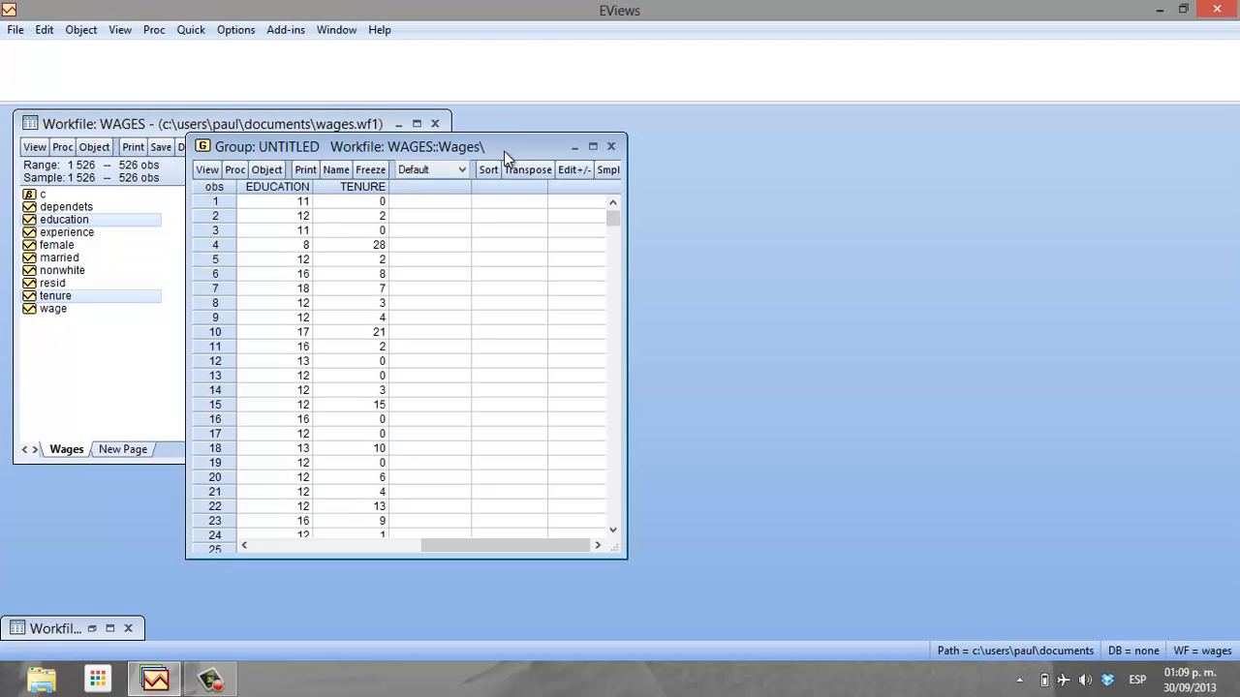
drag(503, 151, 778, 128)
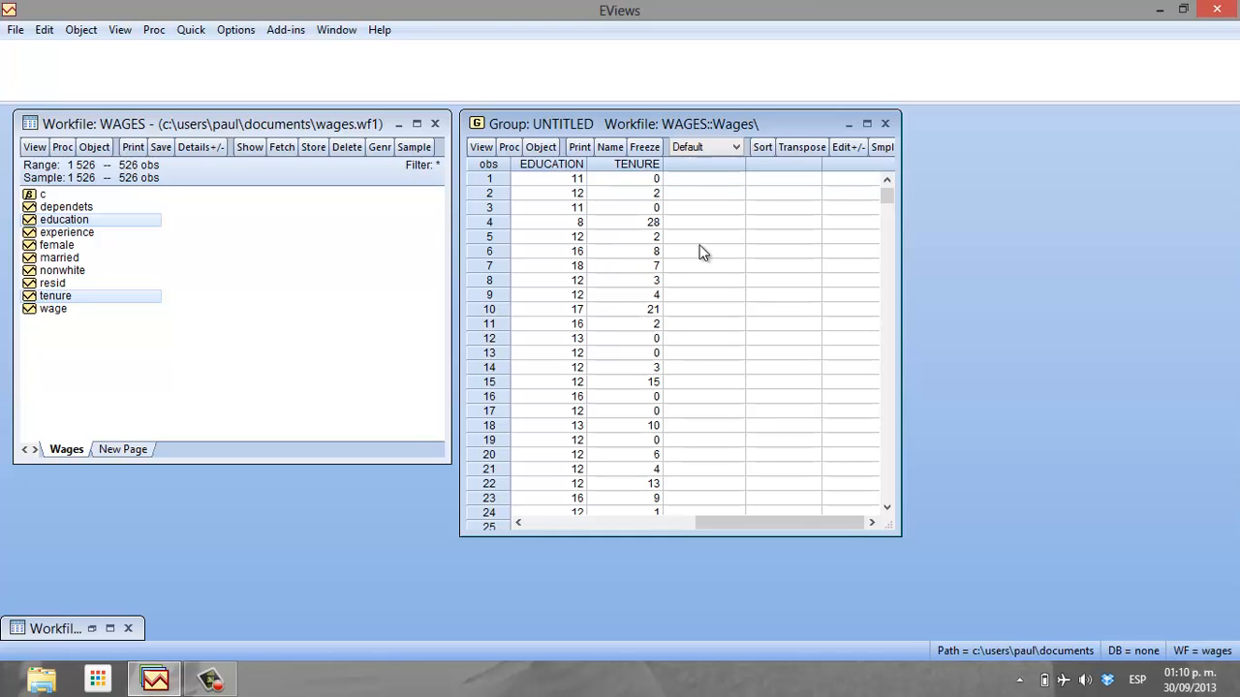
Name the education and tenure group grupo1
click(612, 146)
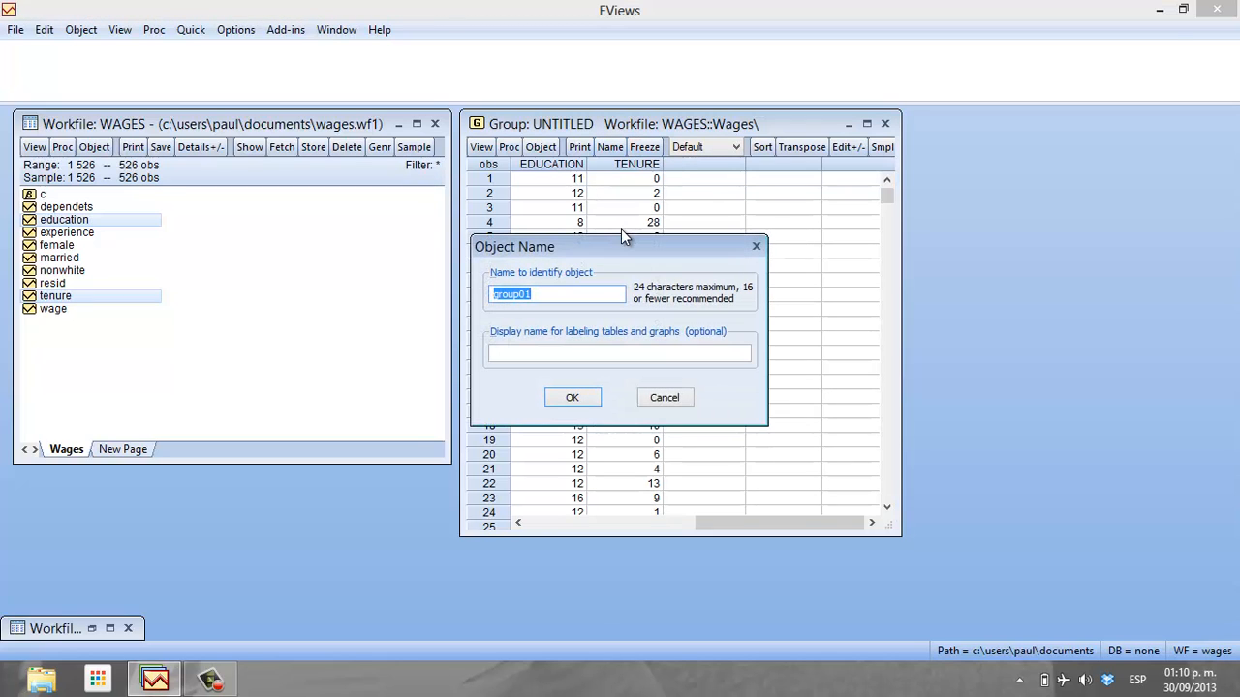
text(grupo1)
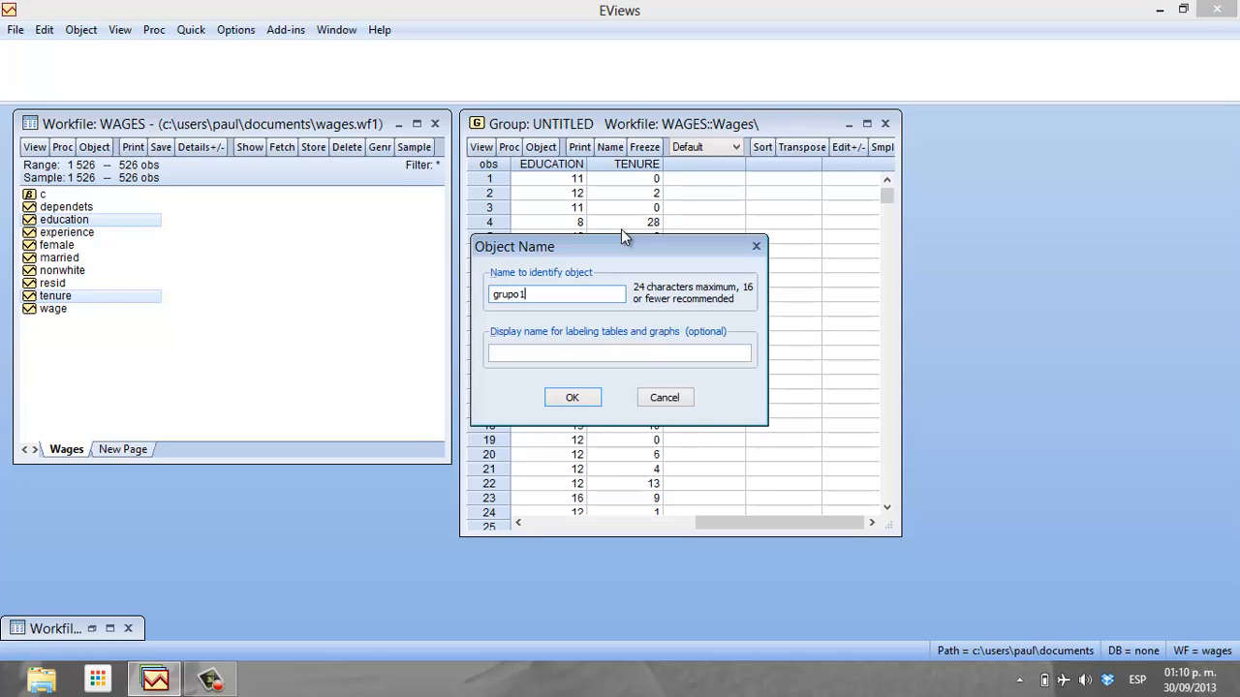
click(574, 397)
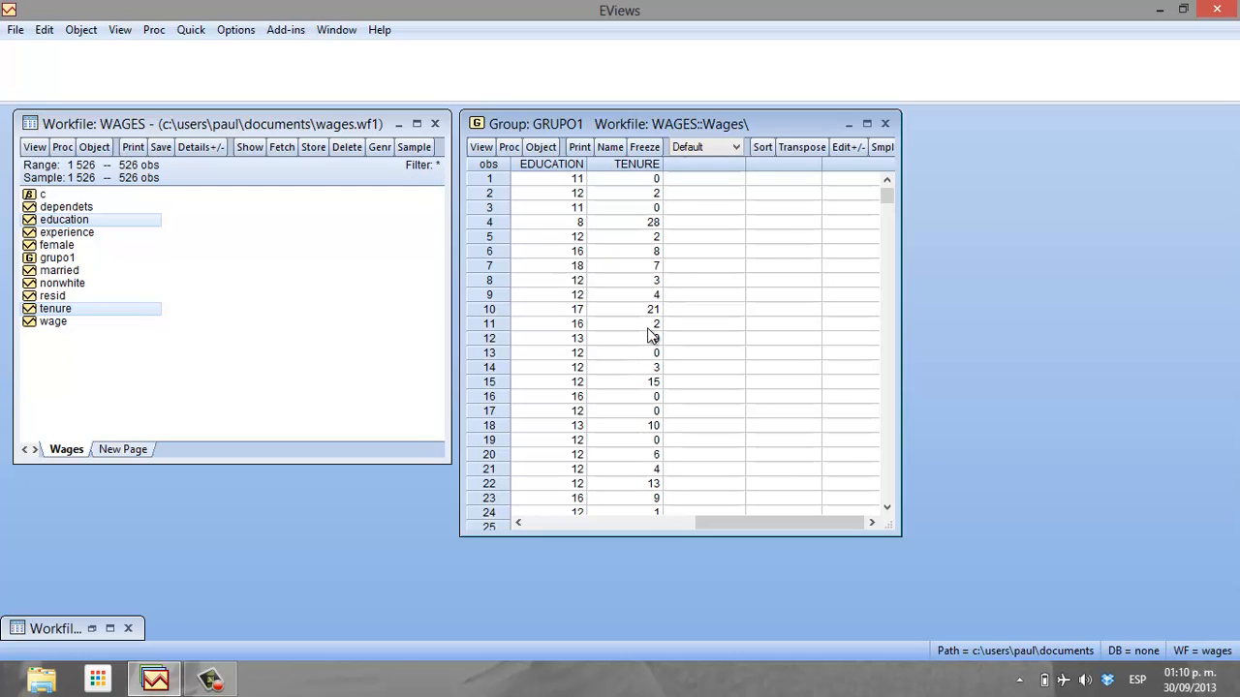
Try to display the grupo1 group as a dated data table
click(479, 149)
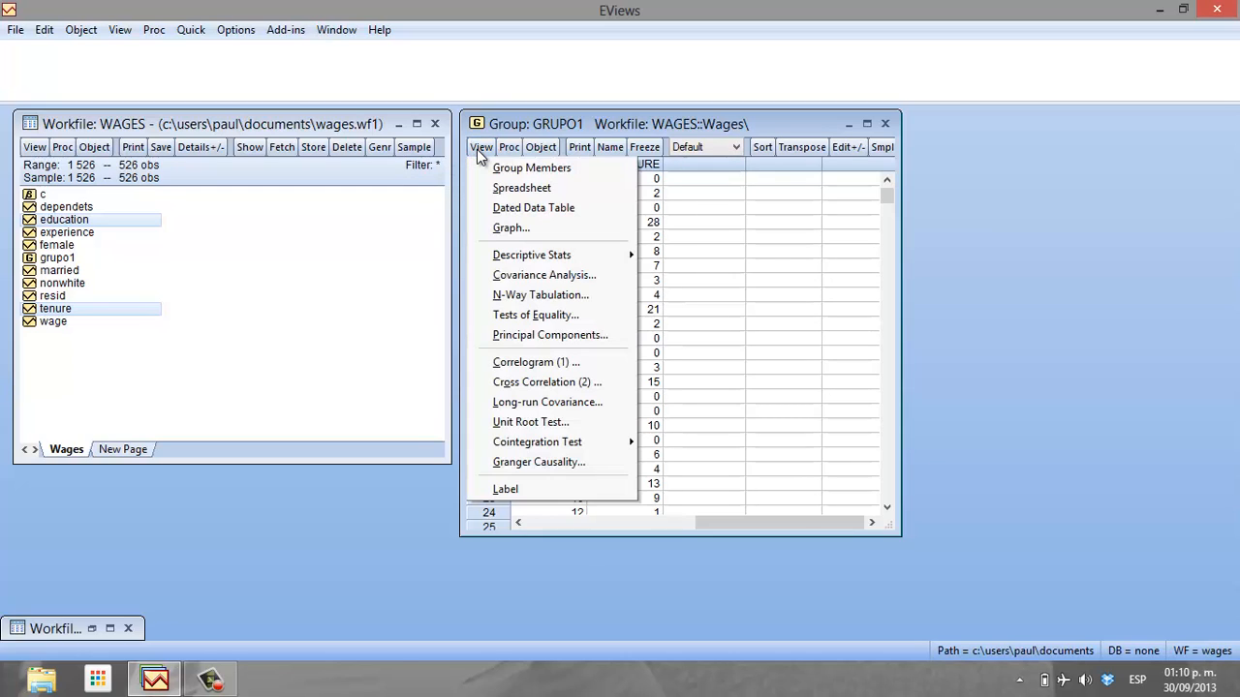
click(546, 206)
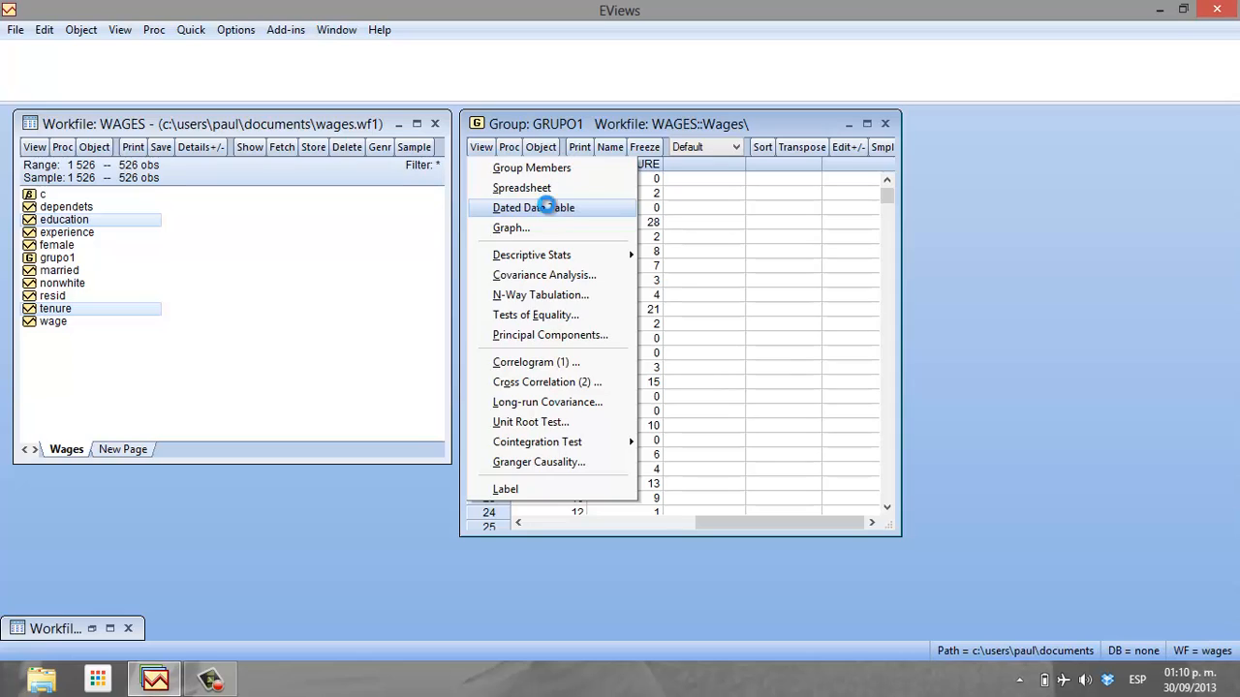
click(620, 375)
Display the descriptive statistics of grupo1 for individual samples
click(483, 150)
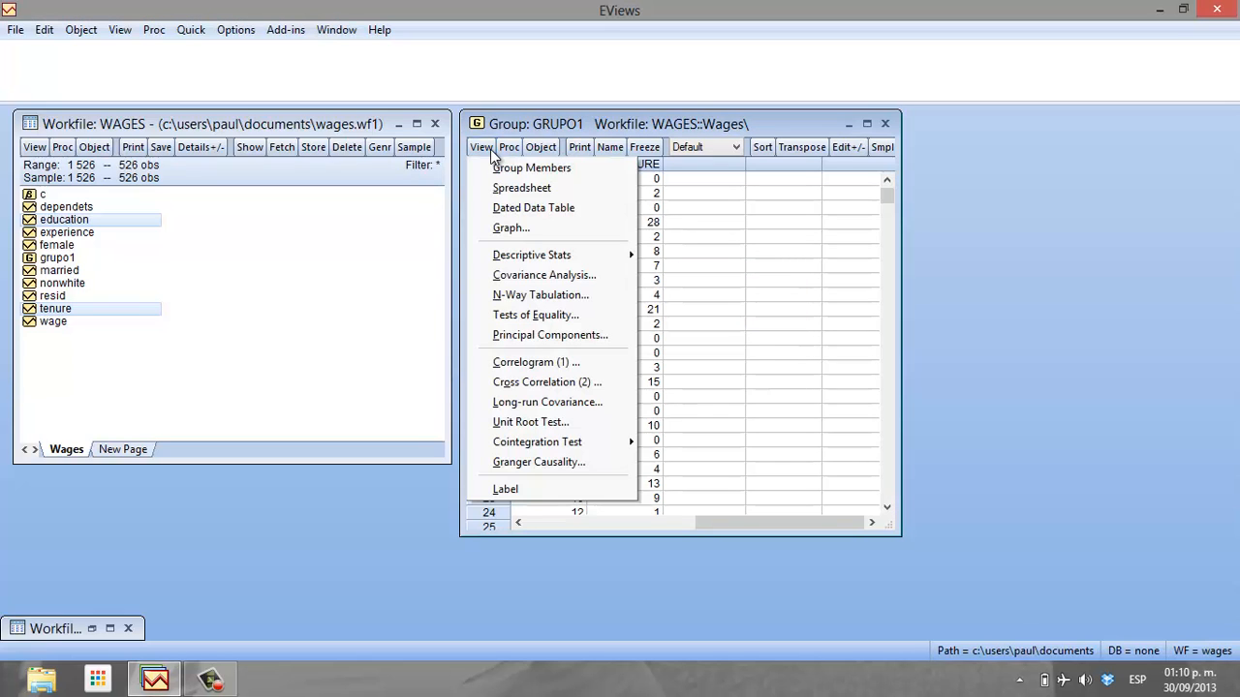
mouse_move(581, 256)
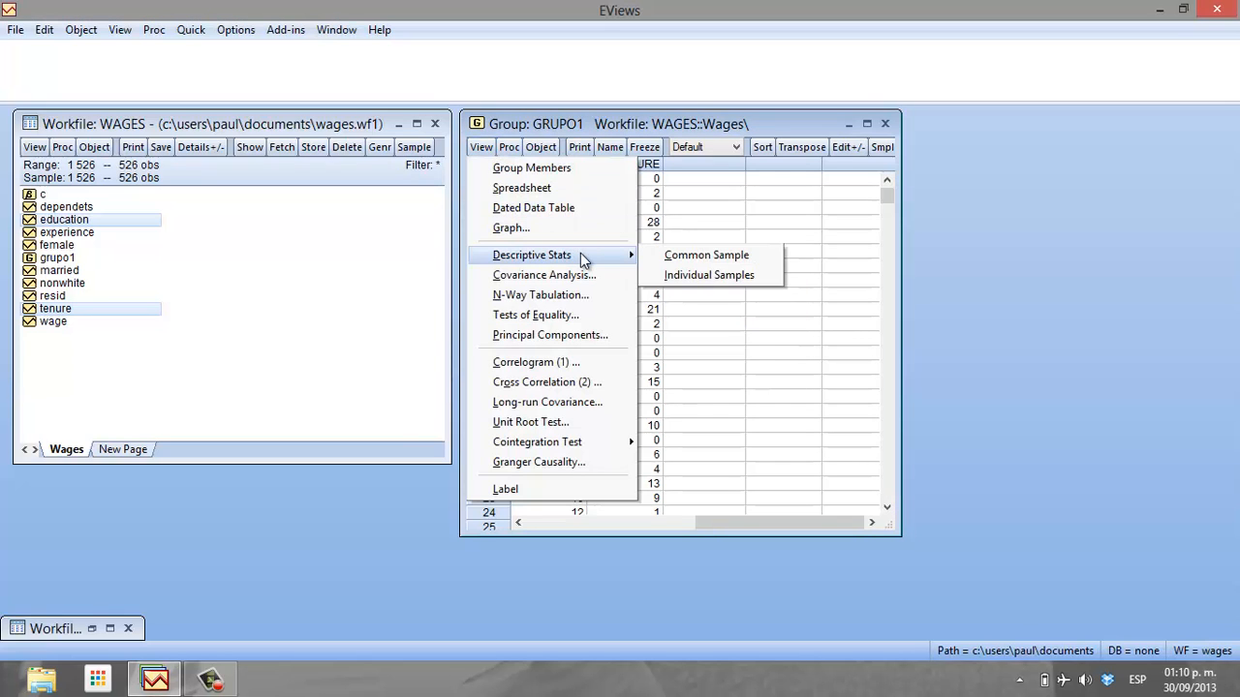
click(721, 275)
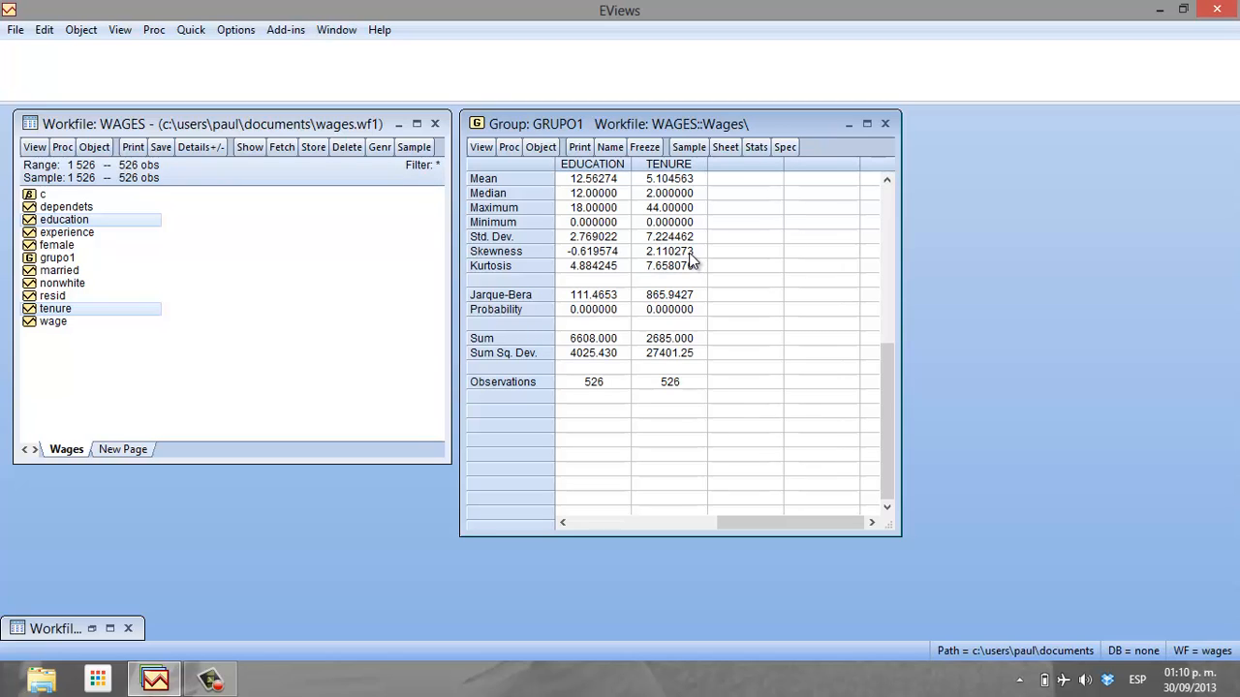
Run a covariance analysis on grupo1 that outputs only the correlation between education and tenure, without the covariance
click(478, 149)
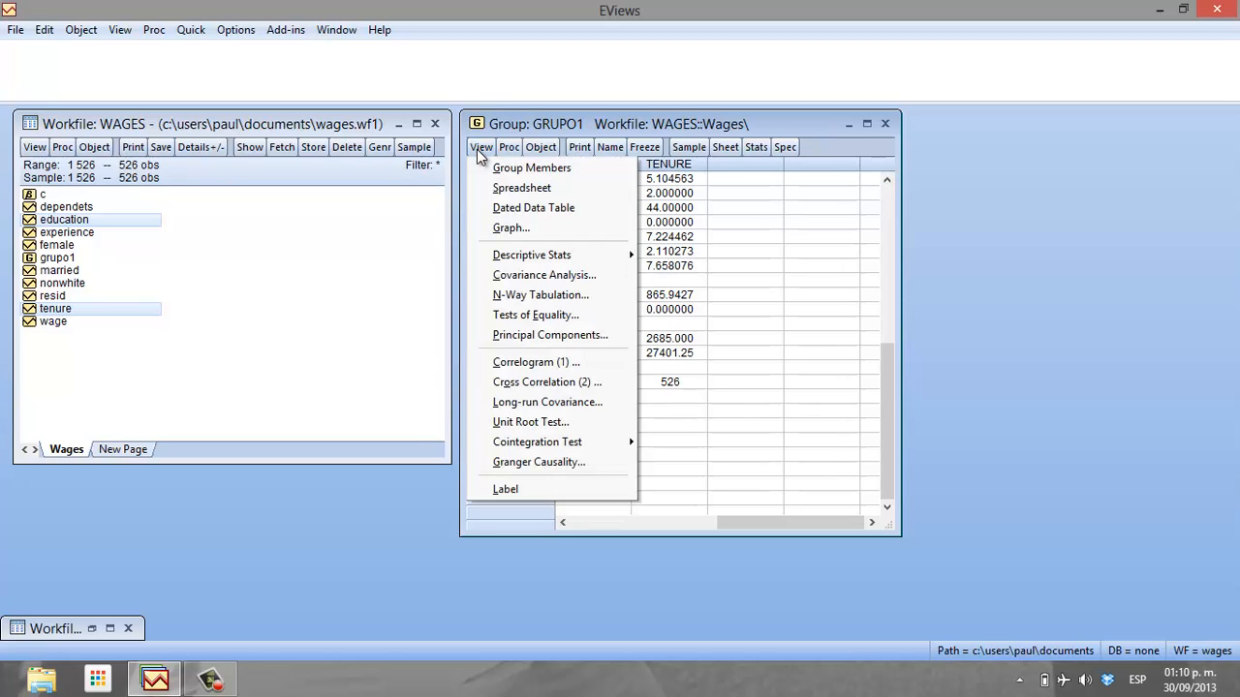
click(616, 283)
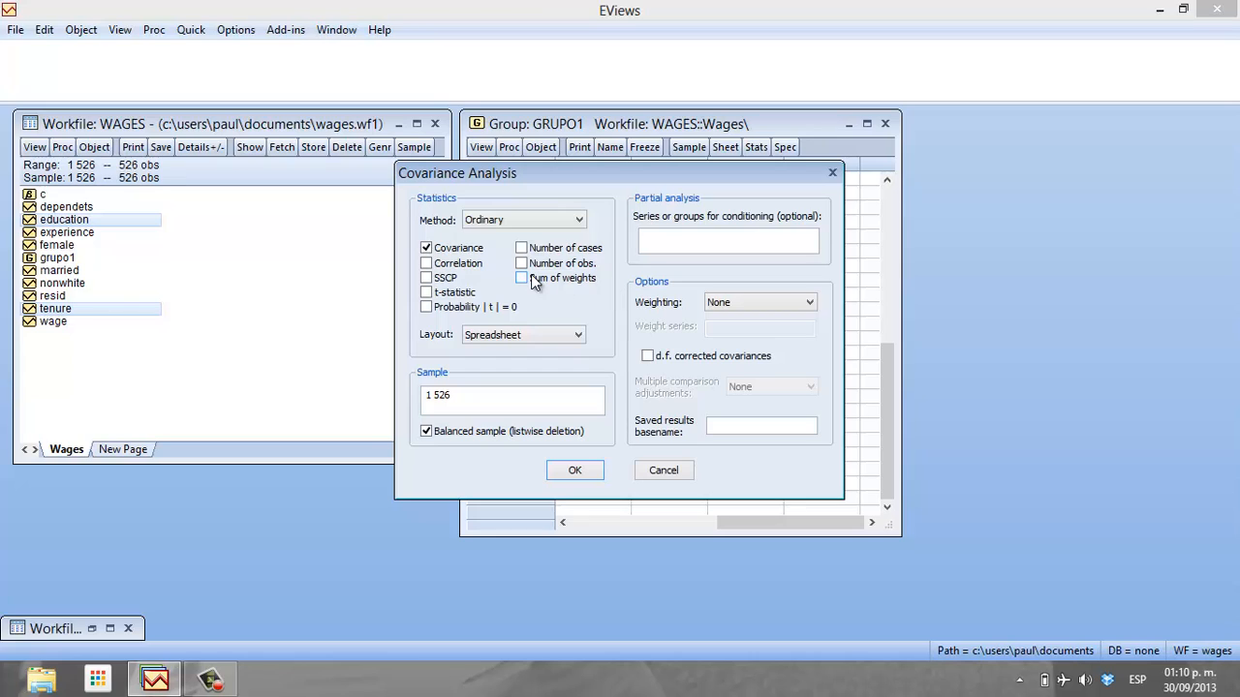
click(453, 263)
click(444, 249)
click(576, 470)
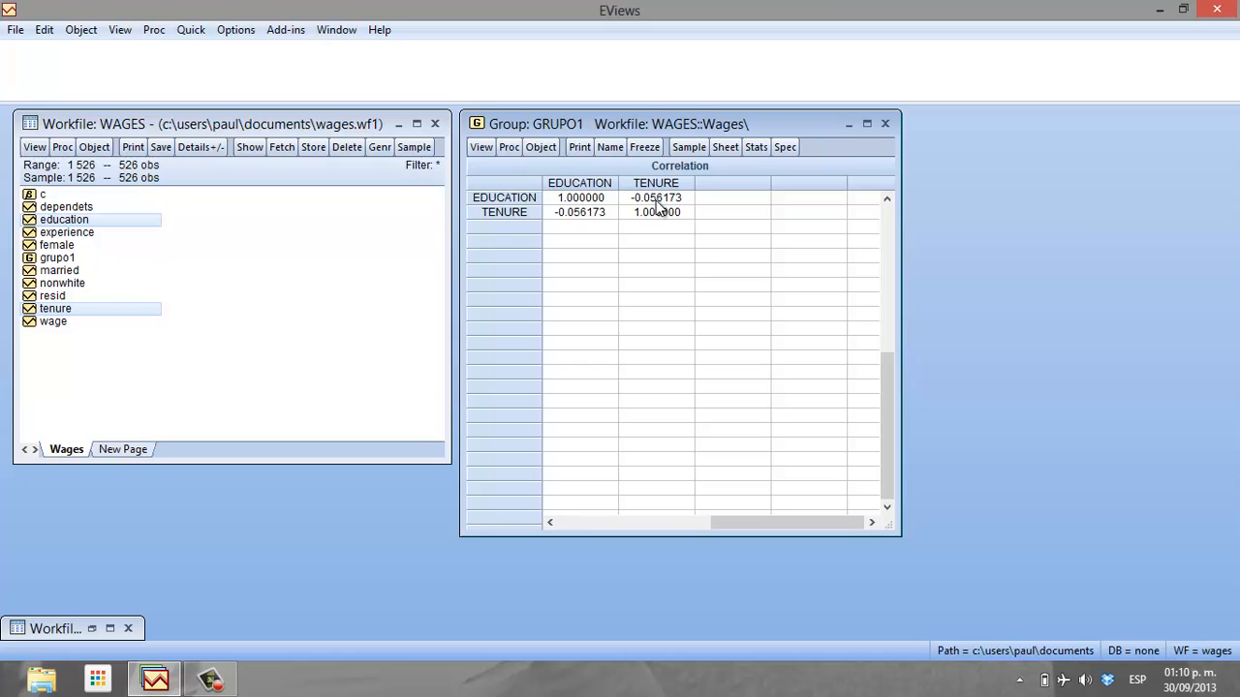
Freeze the correlation output of grupo1 as a table named corr_matrix and close the table window
click(654, 145)
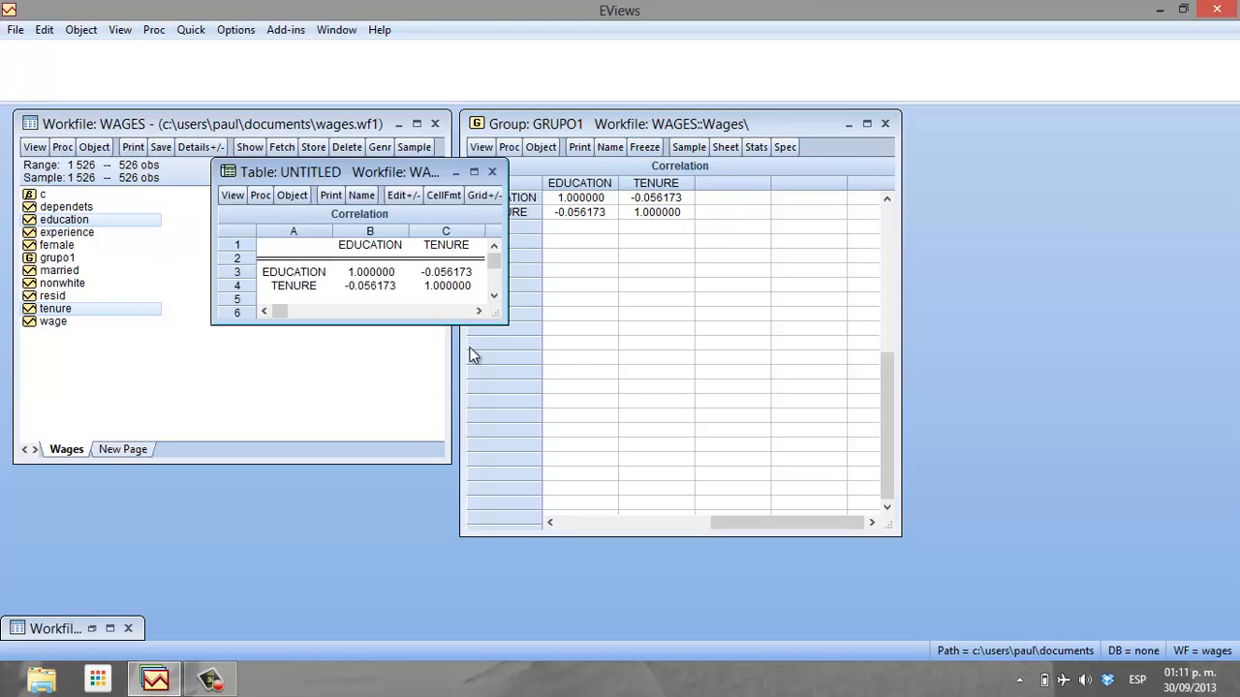
drag(510, 321, 544, 397)
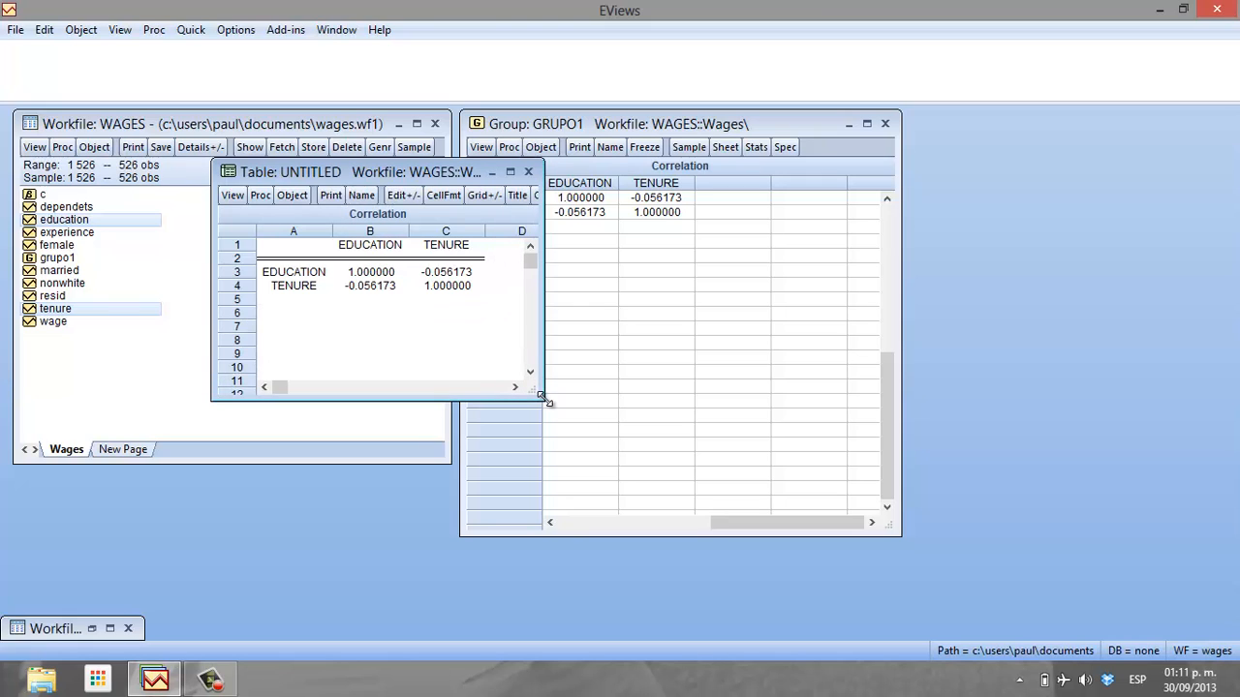
click(362, 195)
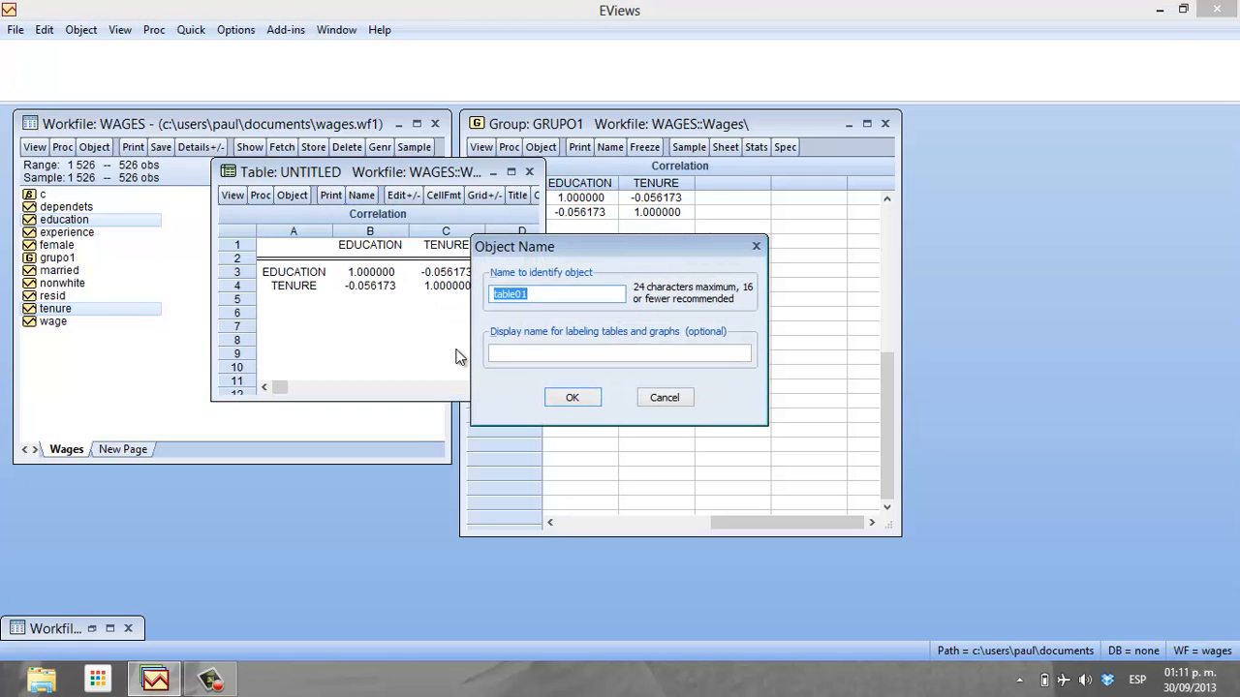
text(corr_matrix)
click(568, 398)
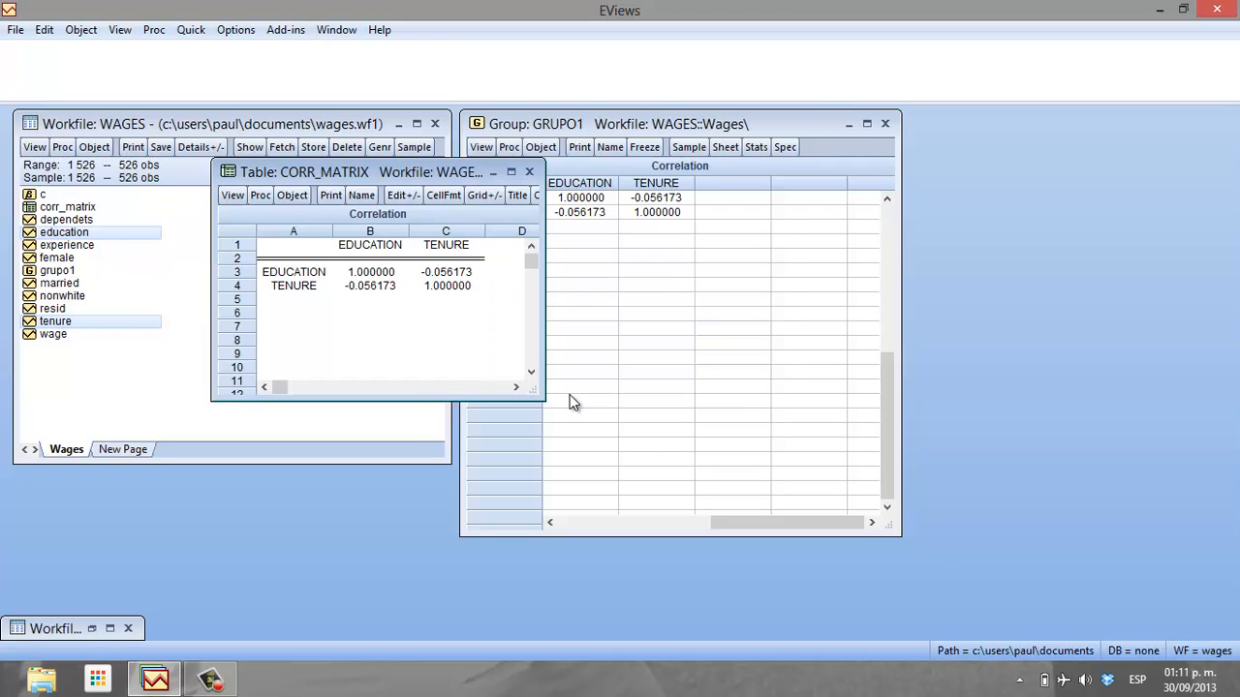
click(529, 171)
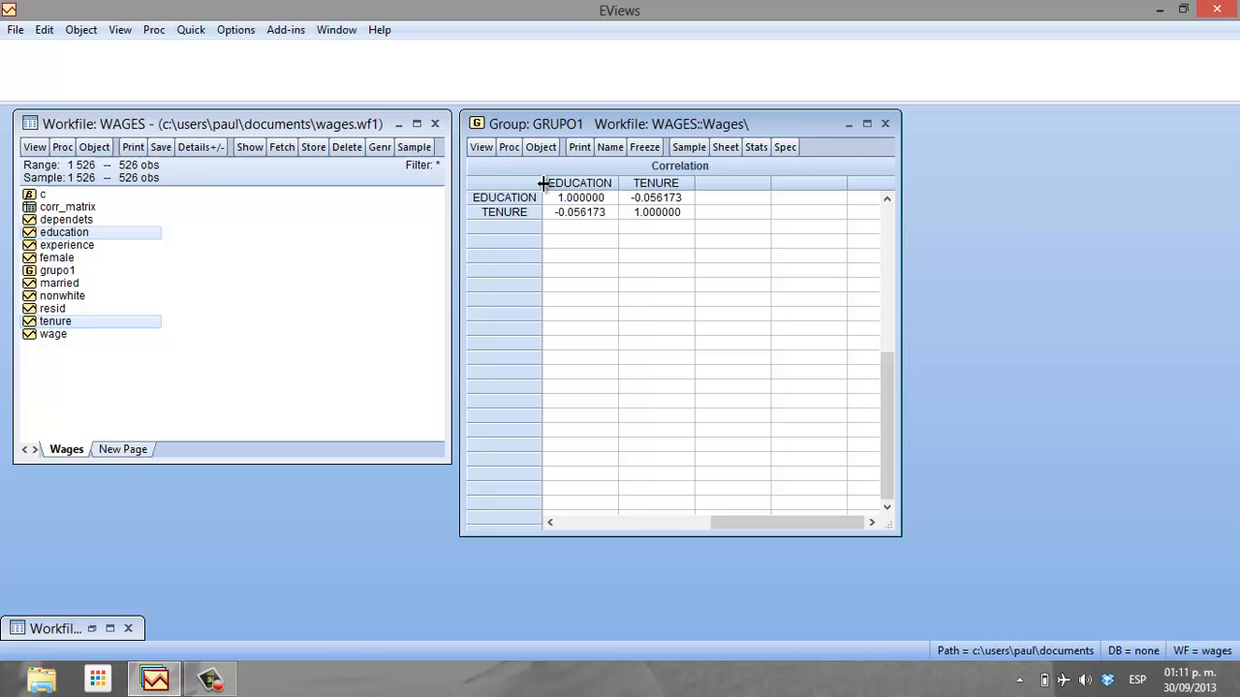
Reopen the grupo1 group from the workfile to view its education and tenure observations, and close it again
click(884, 124)
click(58, 273)
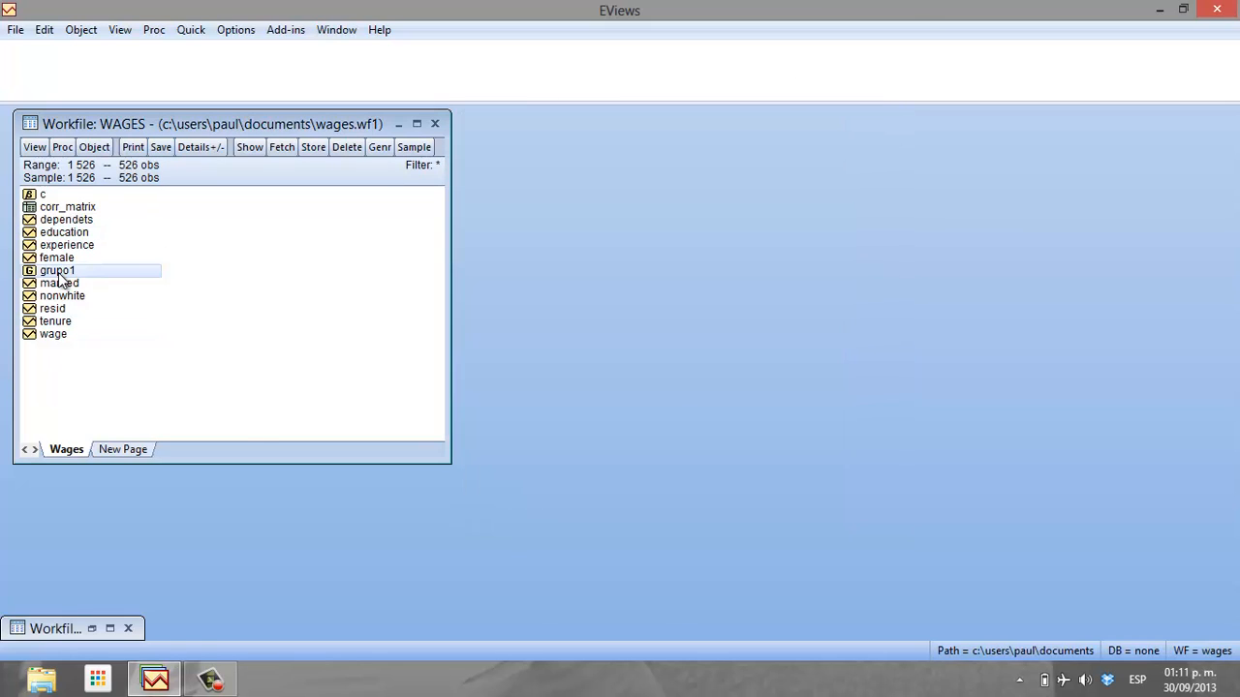
double_click(59, 275)
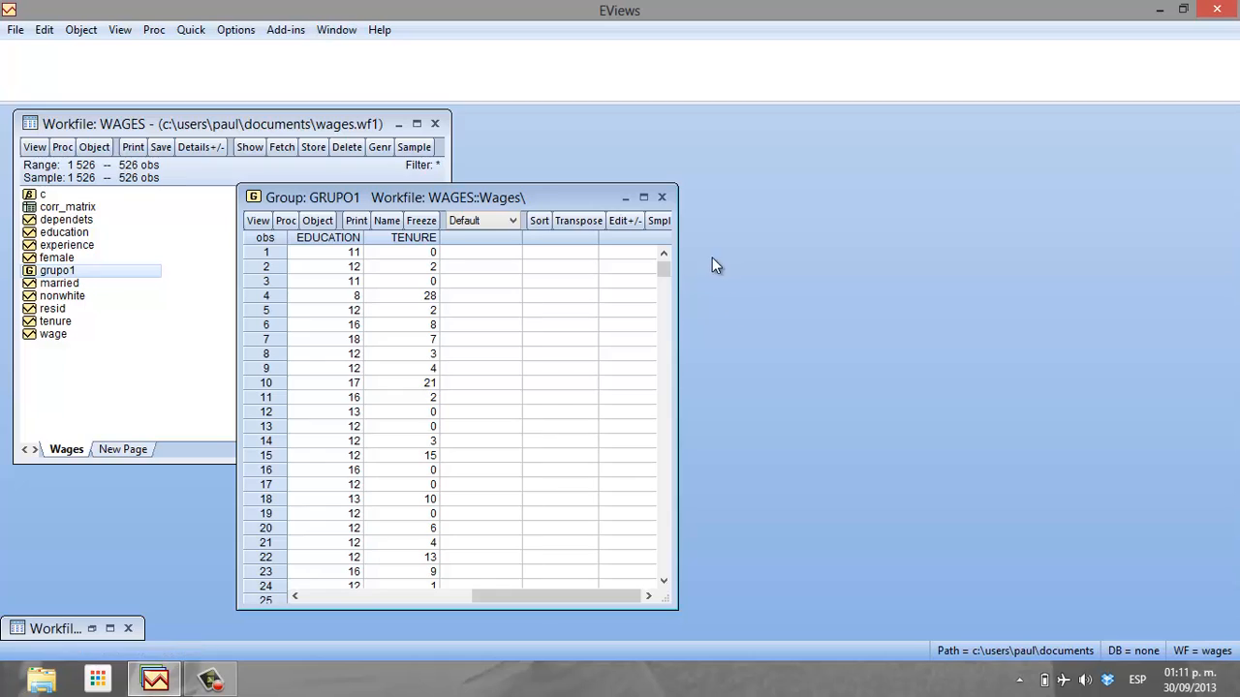
click(662, 196)
click(71, 366)
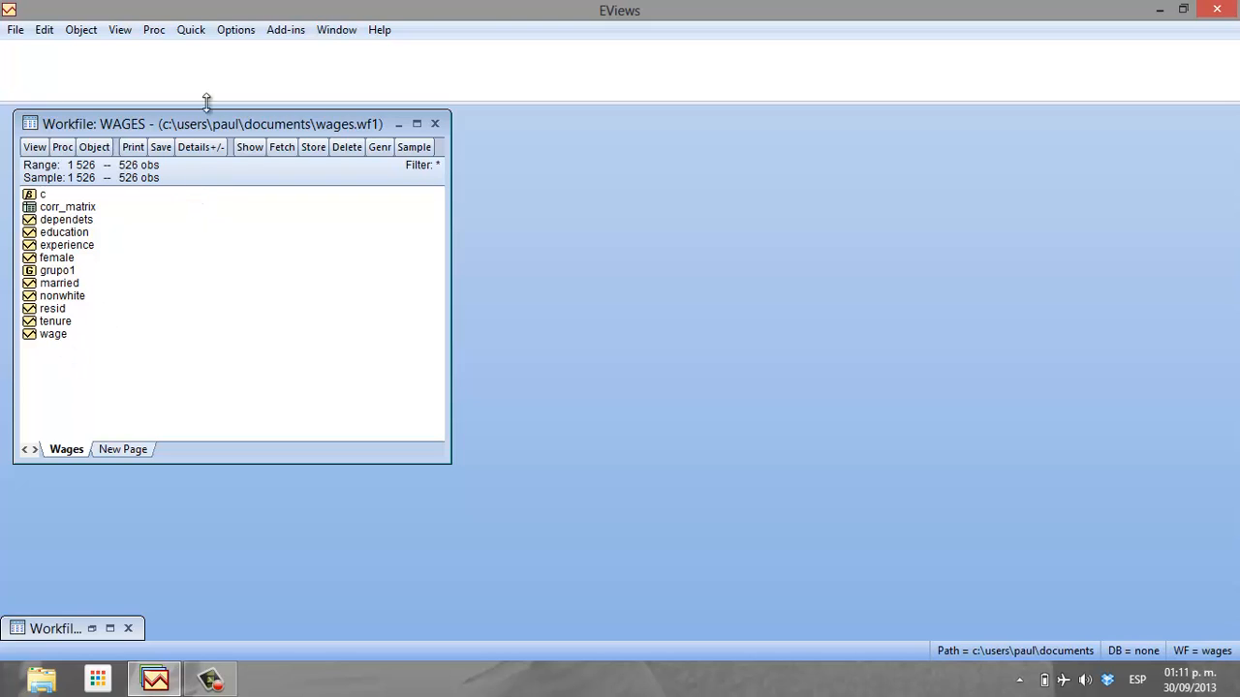
Create a scatter graph of the series education and wage, with education listed first
click(203, 34)
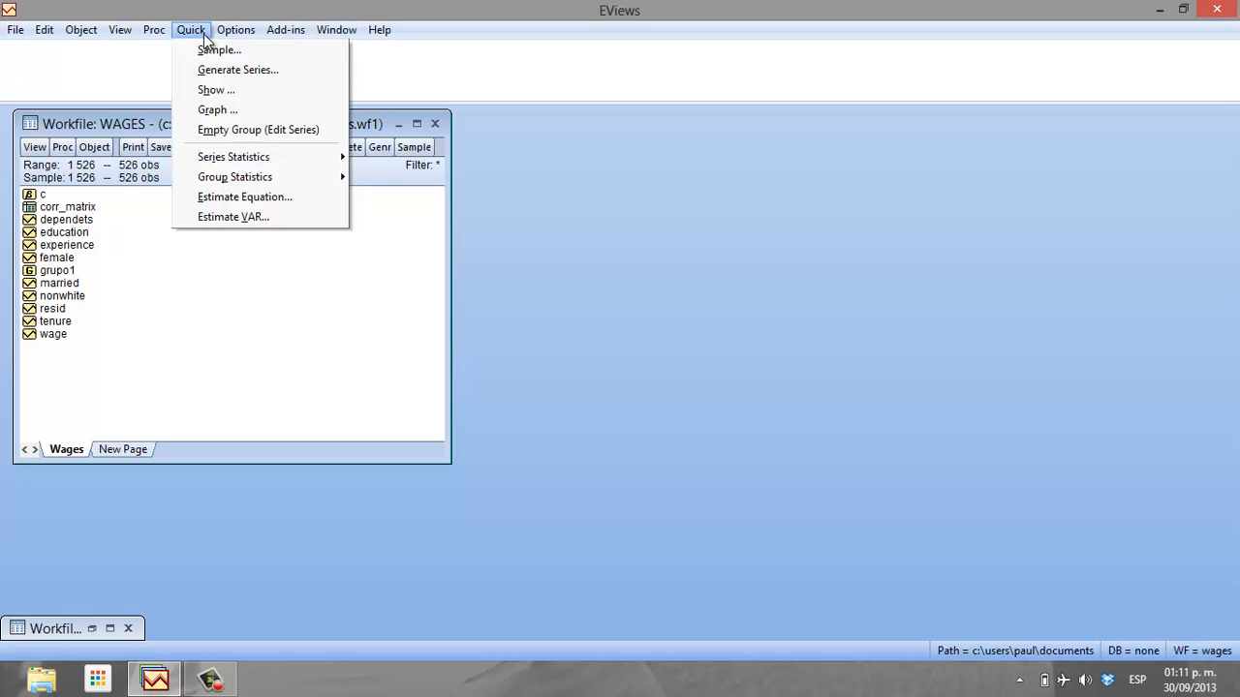
click(215, 110)
drag(646, 249, 651, 153)
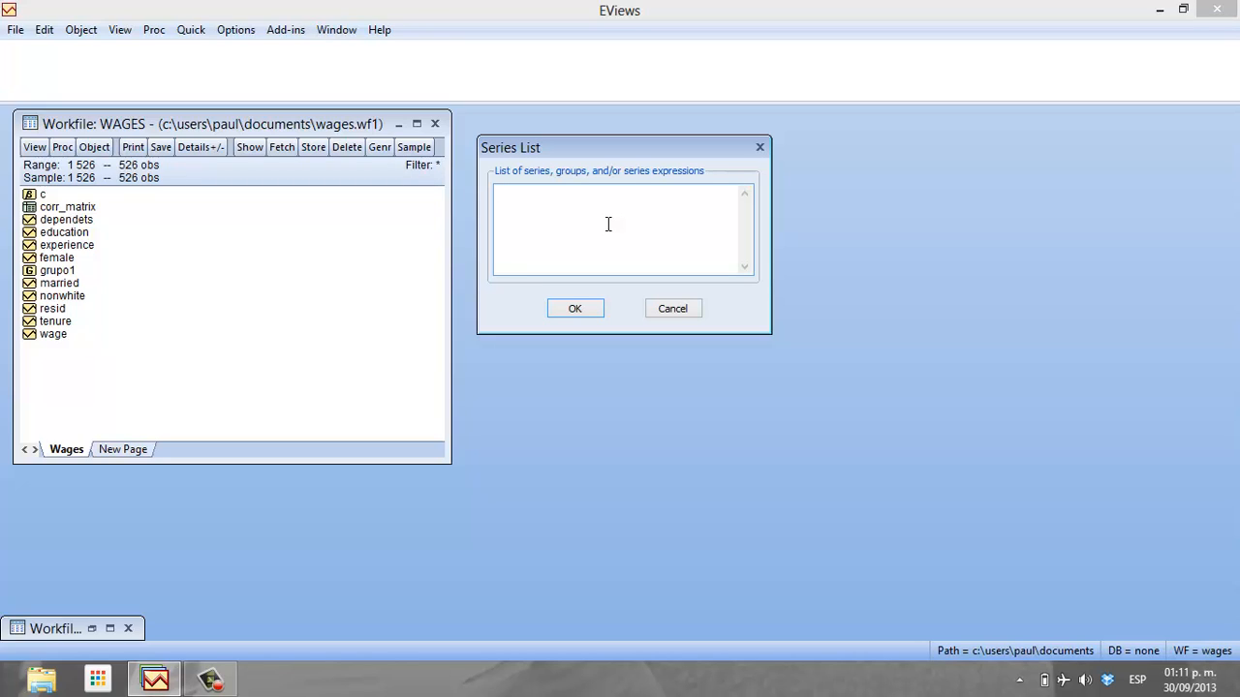
text(education wage)
click(576, 308)
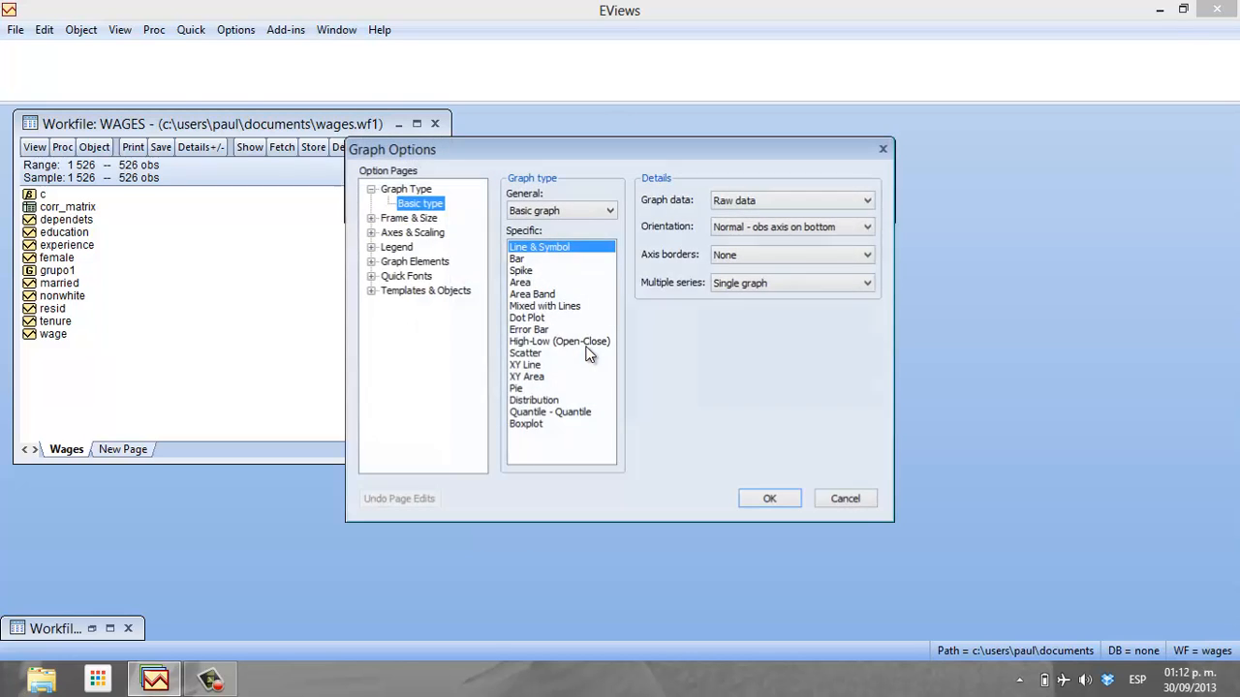
drag(672, 151, 778, 116)
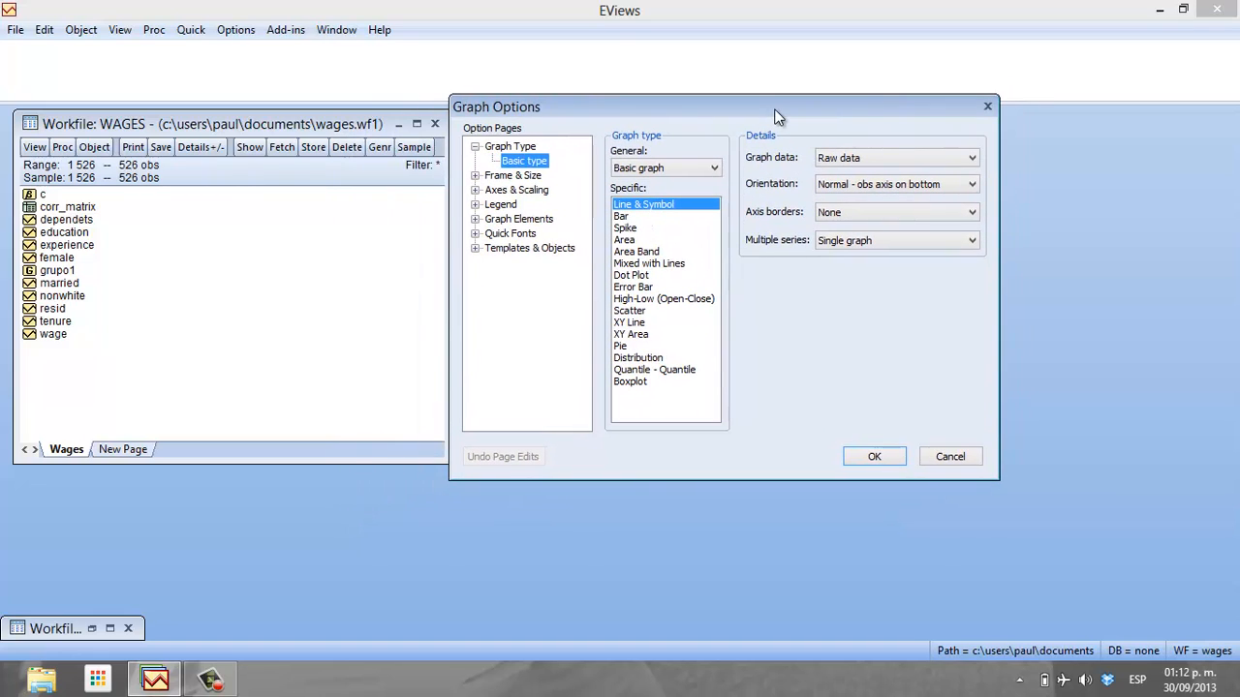
click(639, 312)
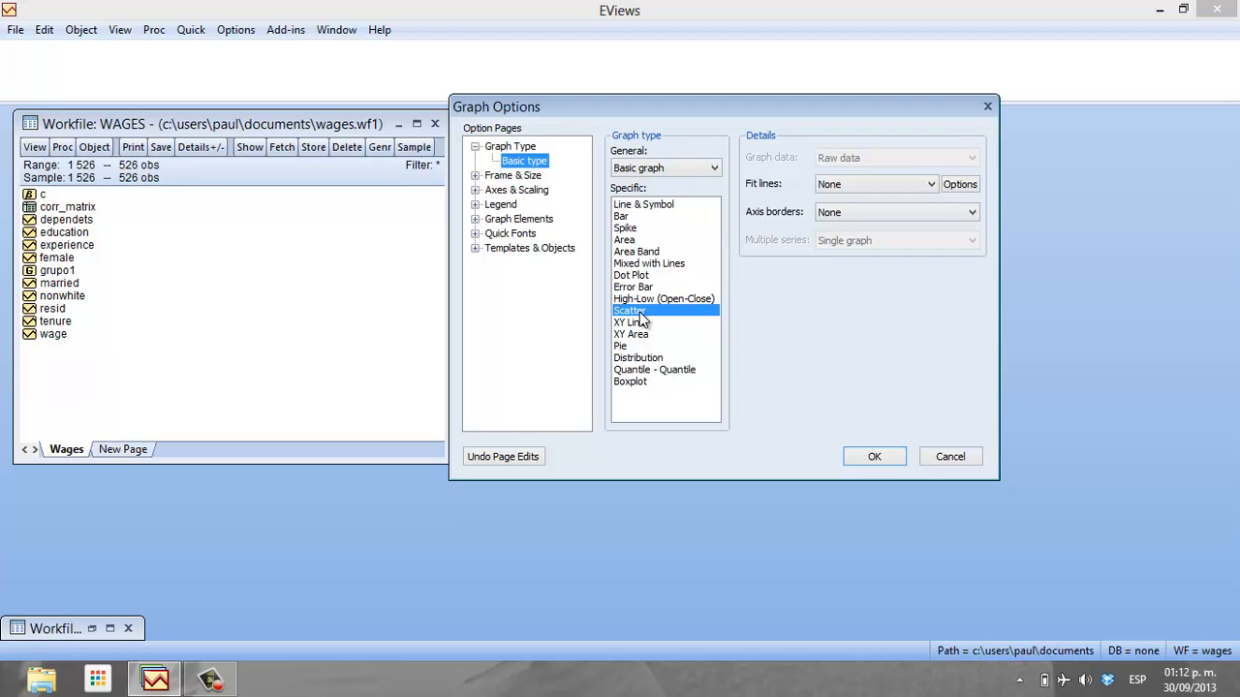
click(874, 455)
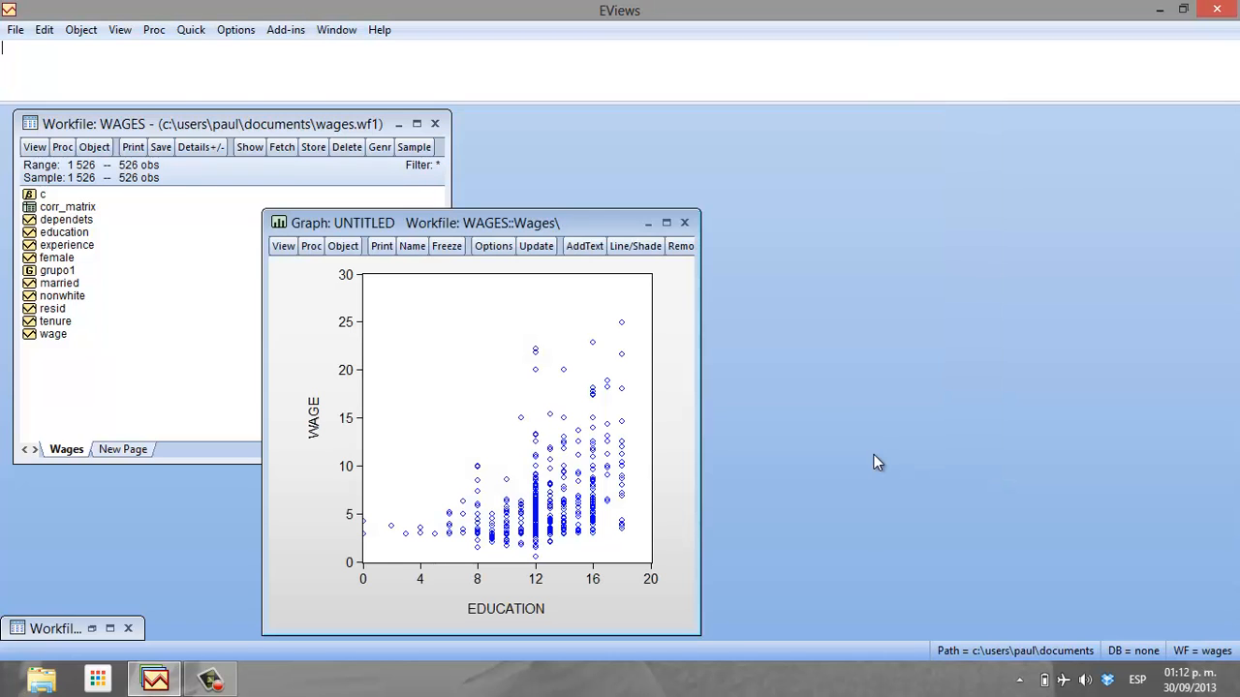
Widen the window of the education and wage graph, name the graph scatter and close it
drag(616, 222, 823, 68)
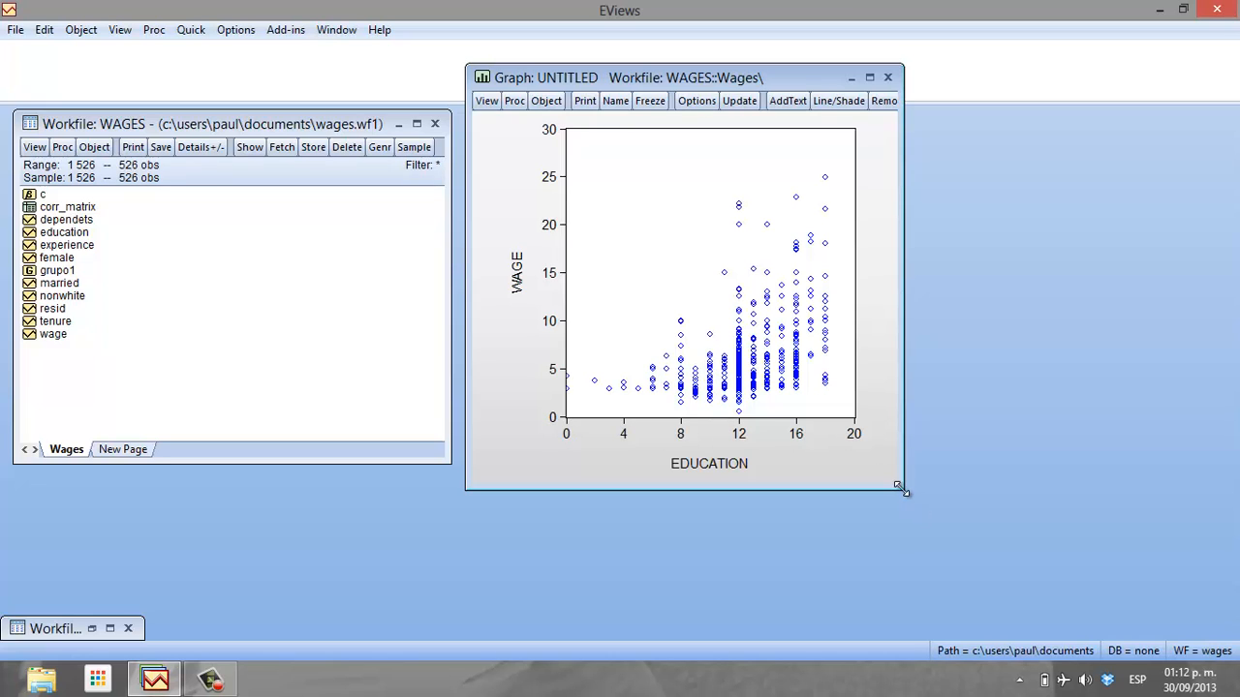
drag(901, 489, 1122, 476)
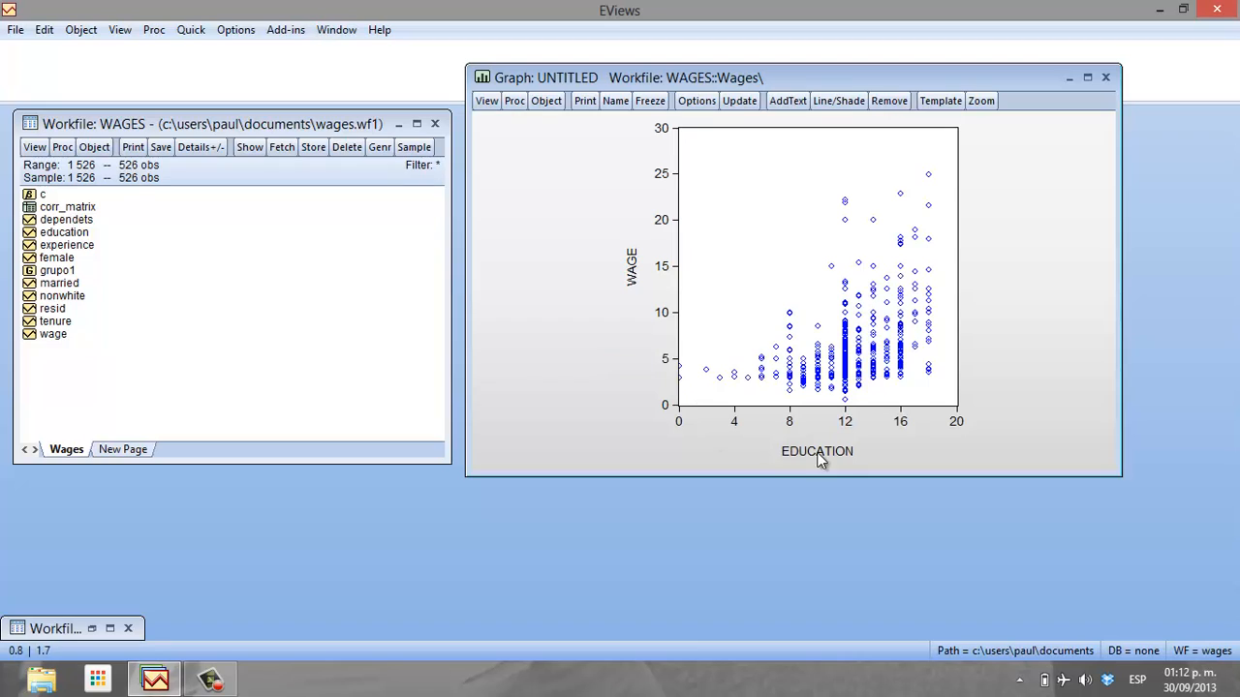
mouse_move(874, 383)
click(616, 100)
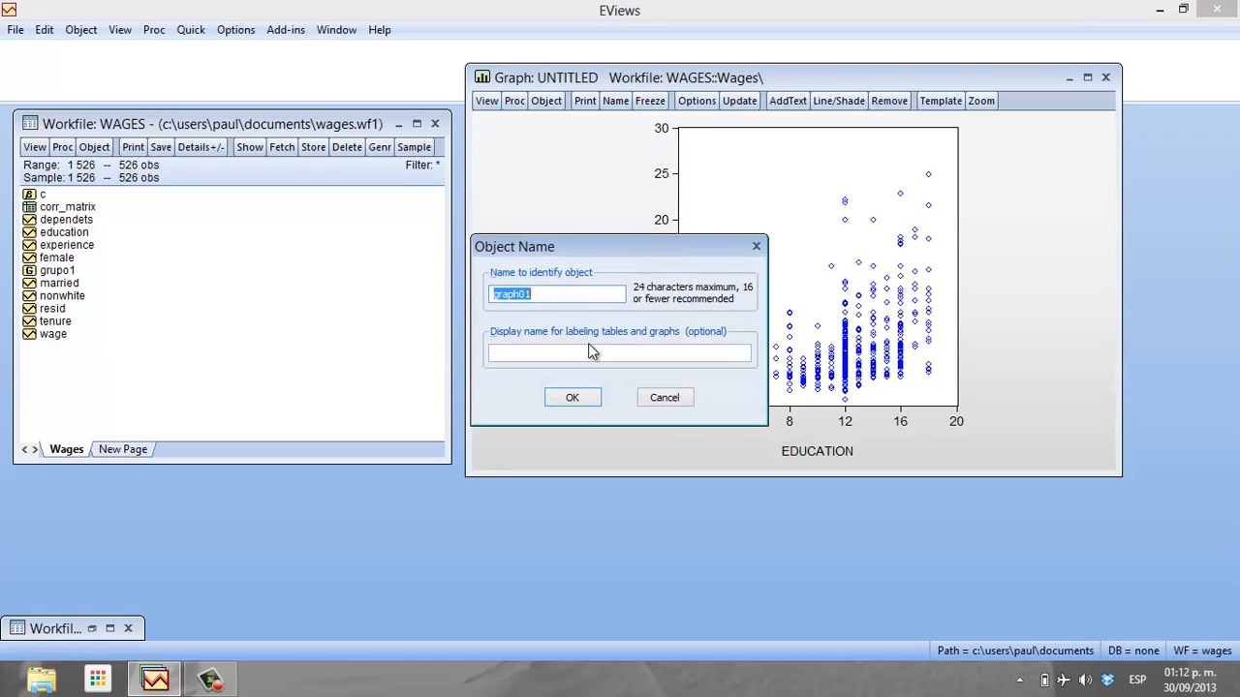
text(scatter)
click(574, 398)
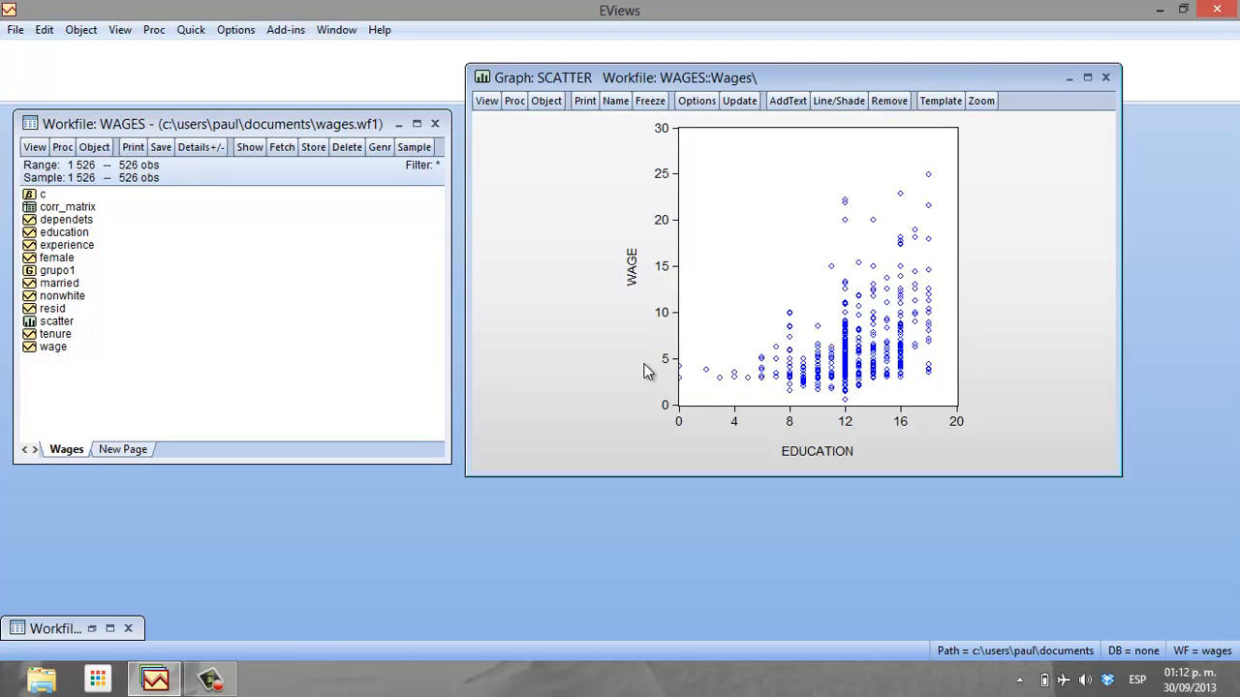
click(1106, 77)
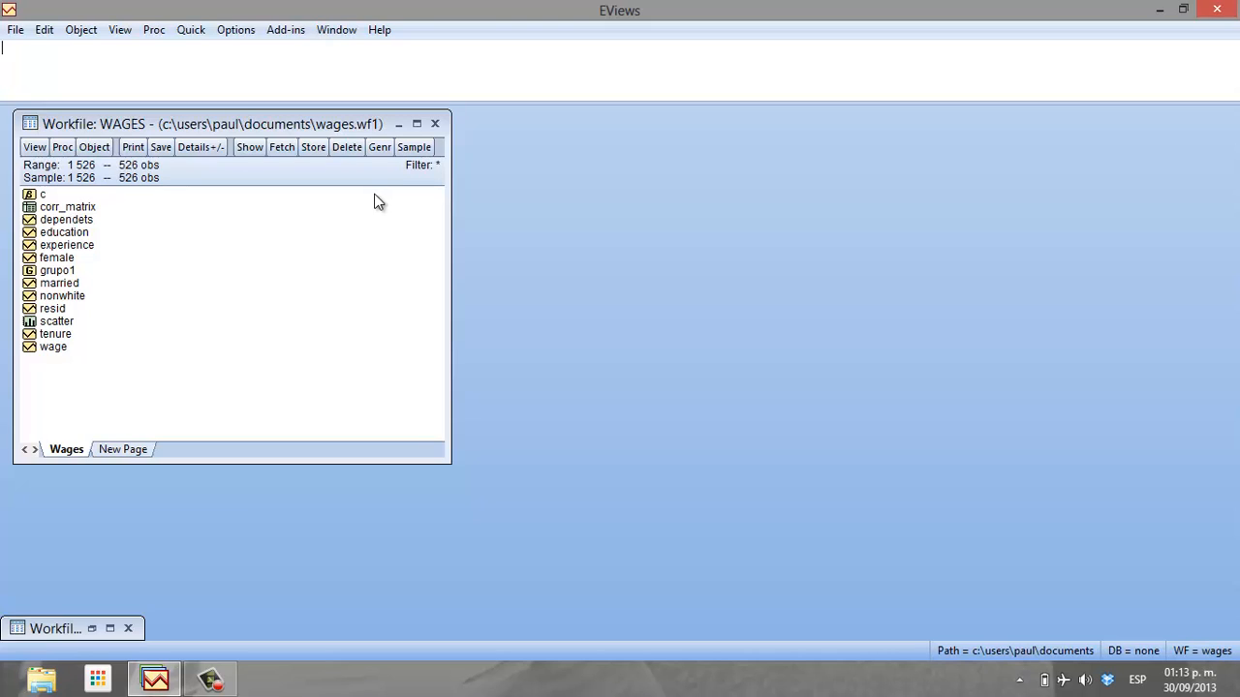
Estimate a least squares regression with the command "ls wage c education experience tenure married female nonwhite"
text(ls)
scroll(299, 70, up, 10)
text(wage)
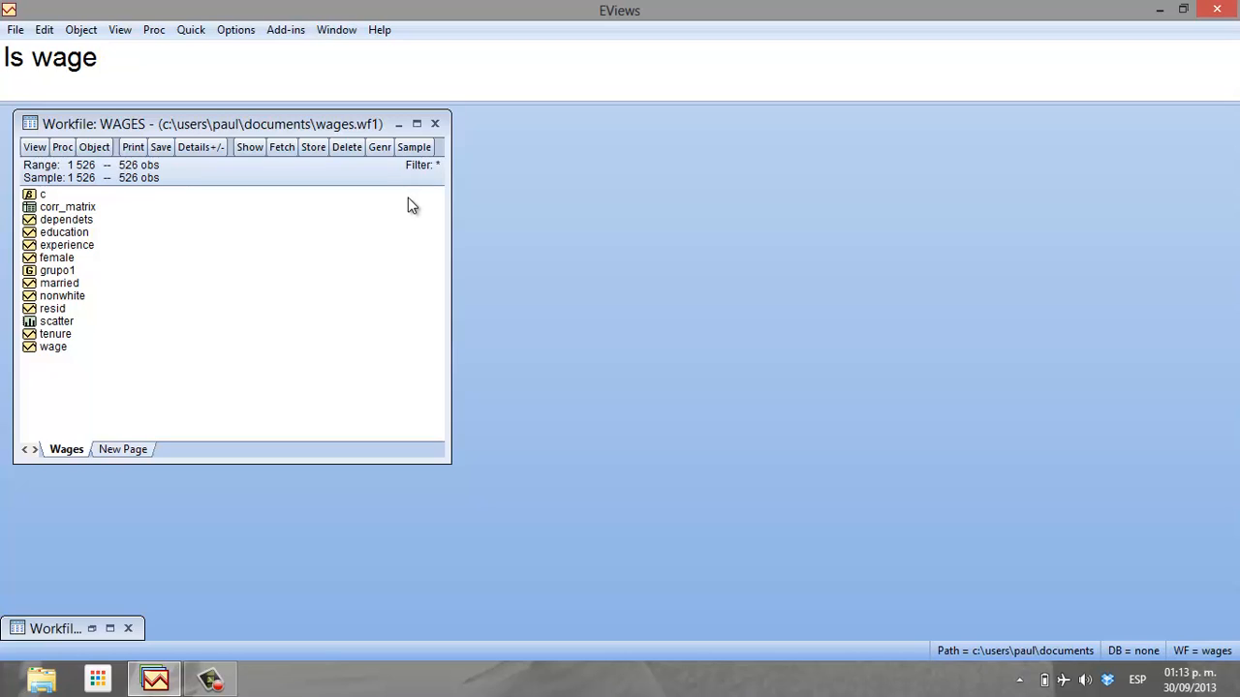
text(c)
text(educa)
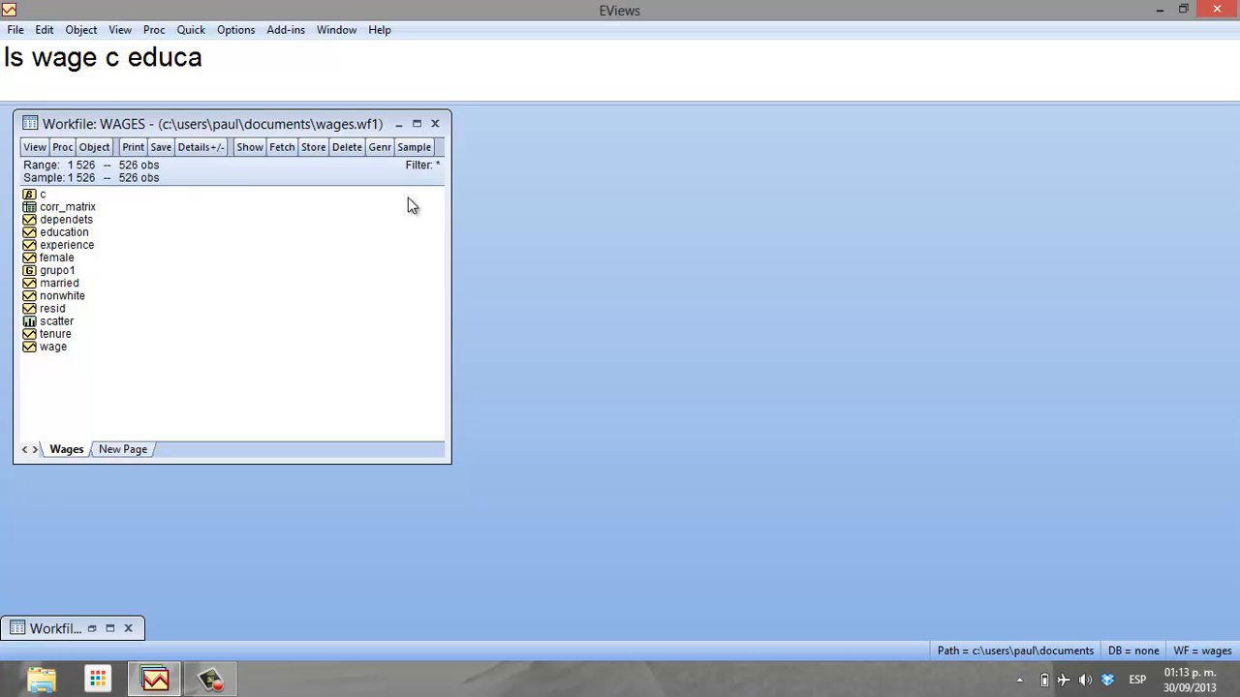
text(tion experience)
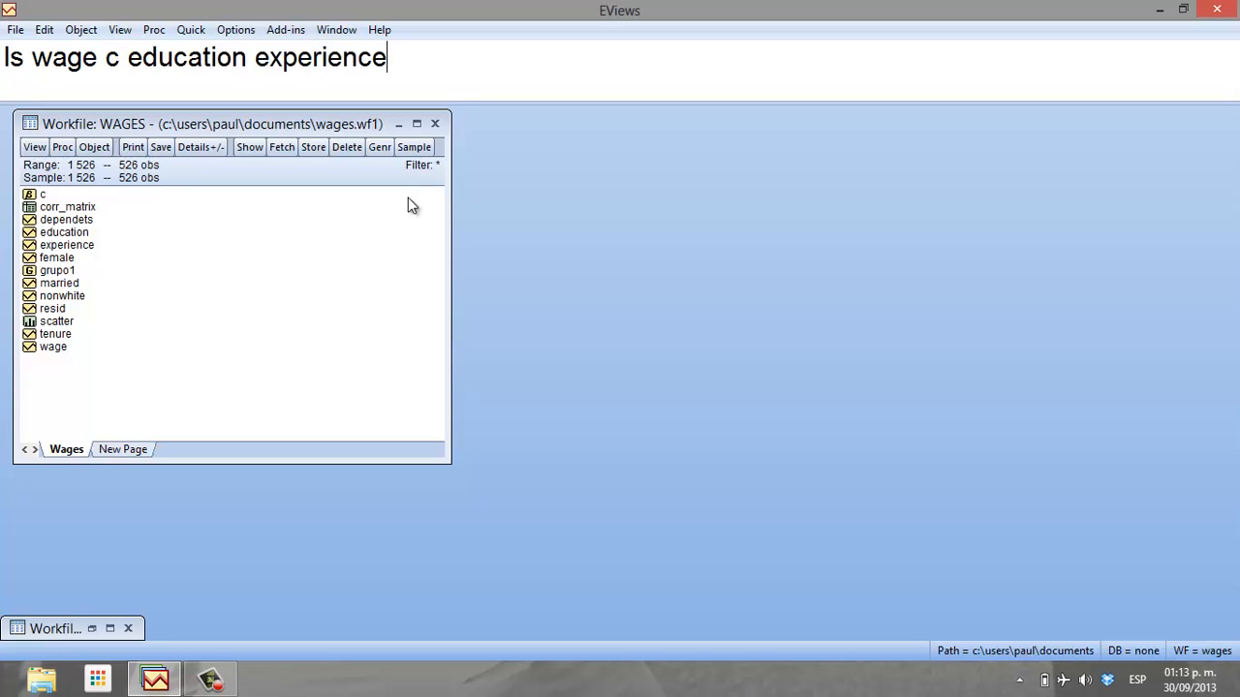
text( tenure)
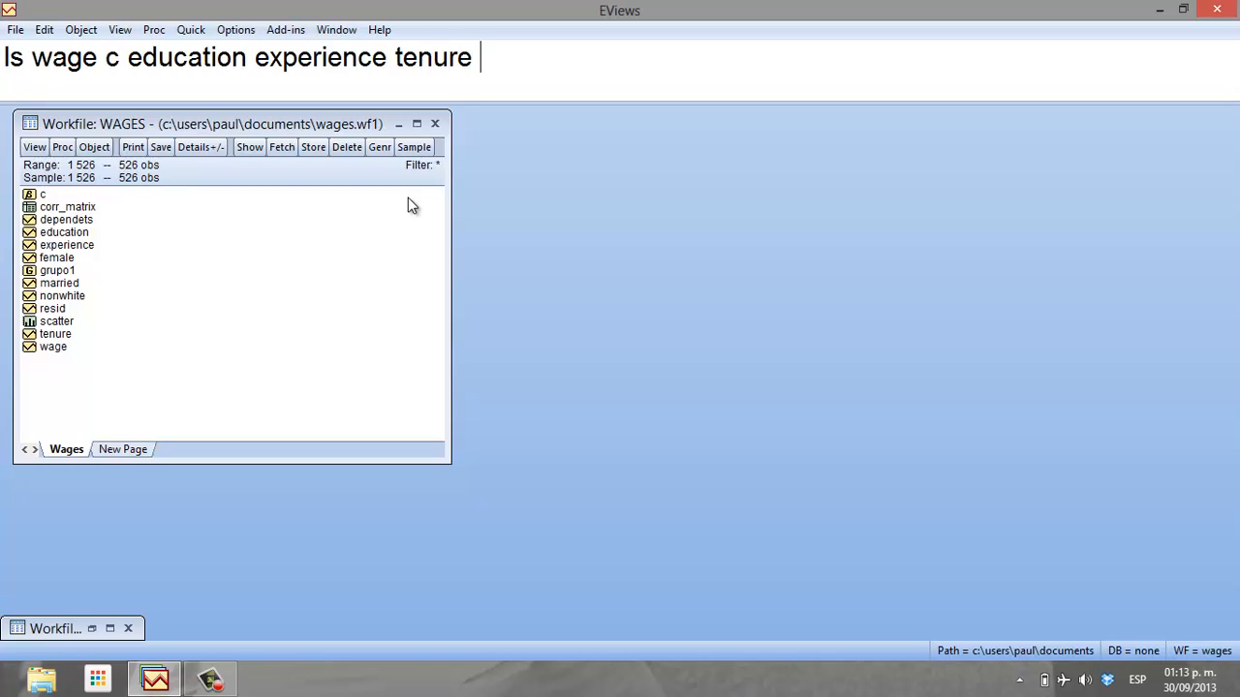
text( marrie)
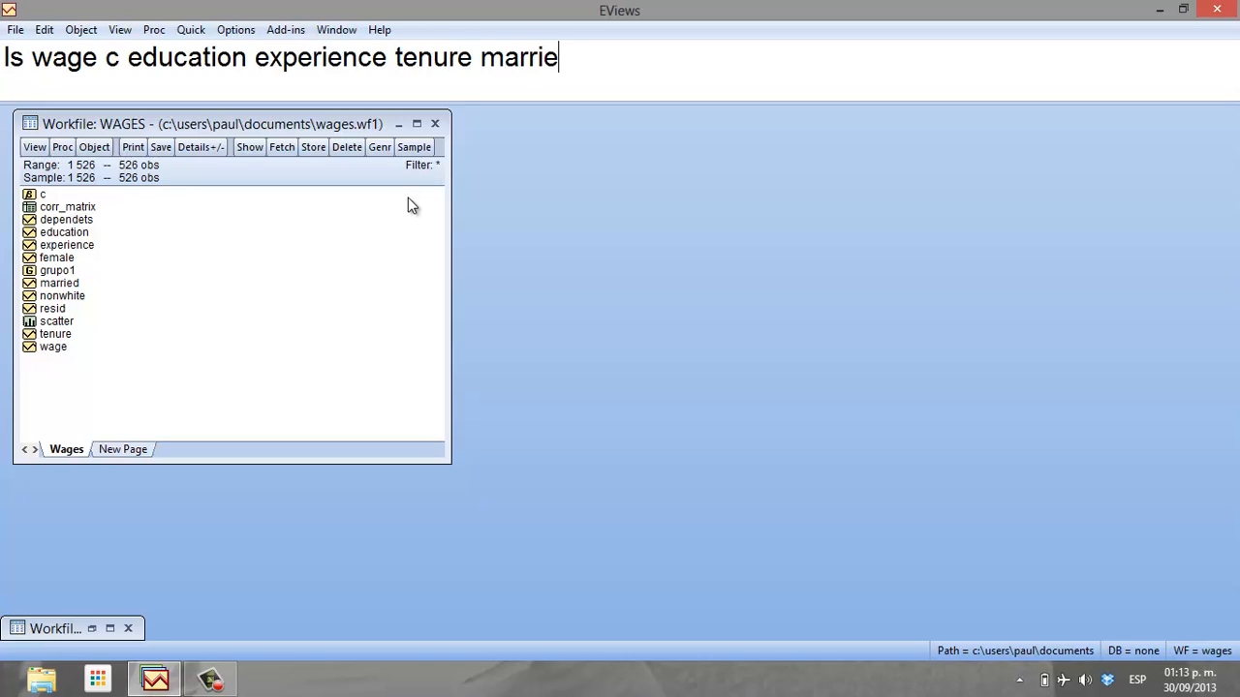
text(d female)
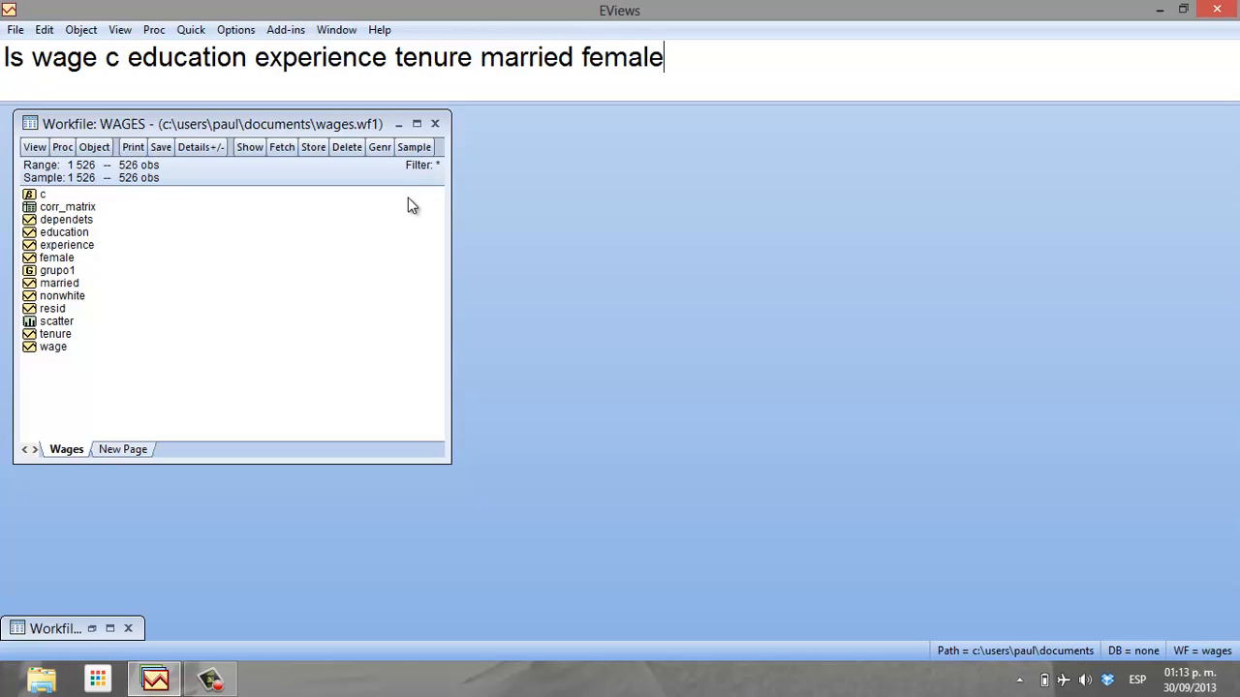
text( nowhite)
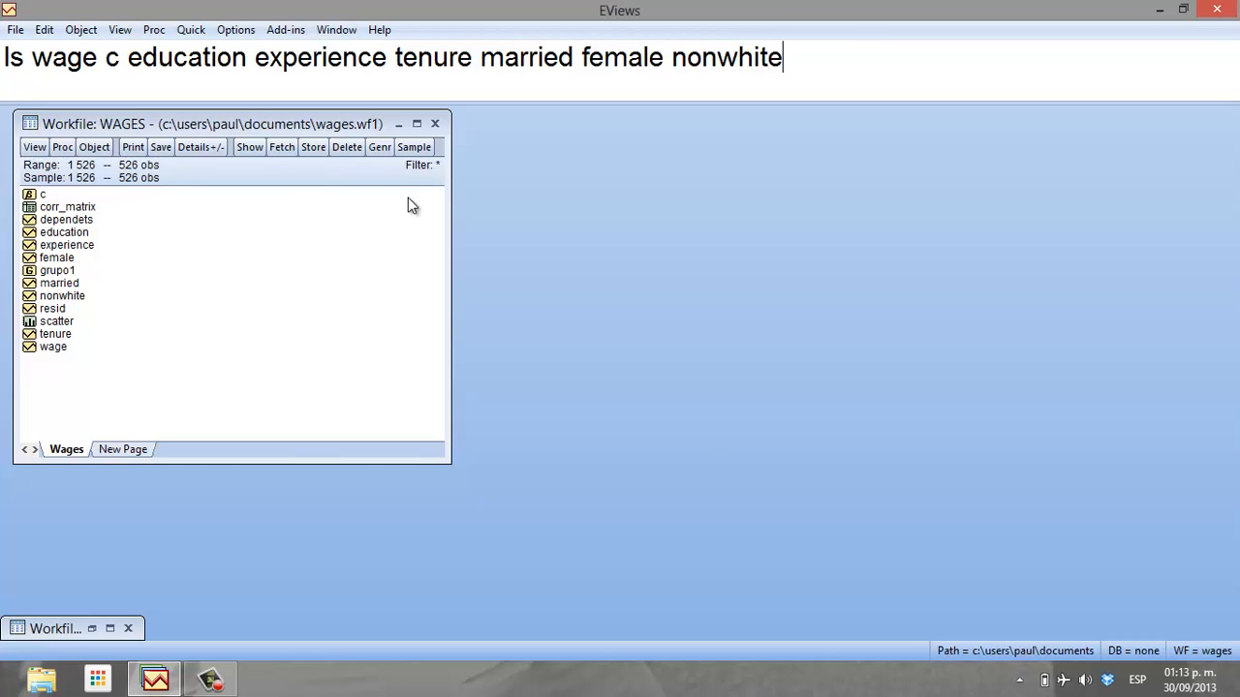
key(Return)
Check the R-squared and Durbin-Watson statistics of the estimated wage equation and name the equation reg1
drag(500, 120, 669, 87)
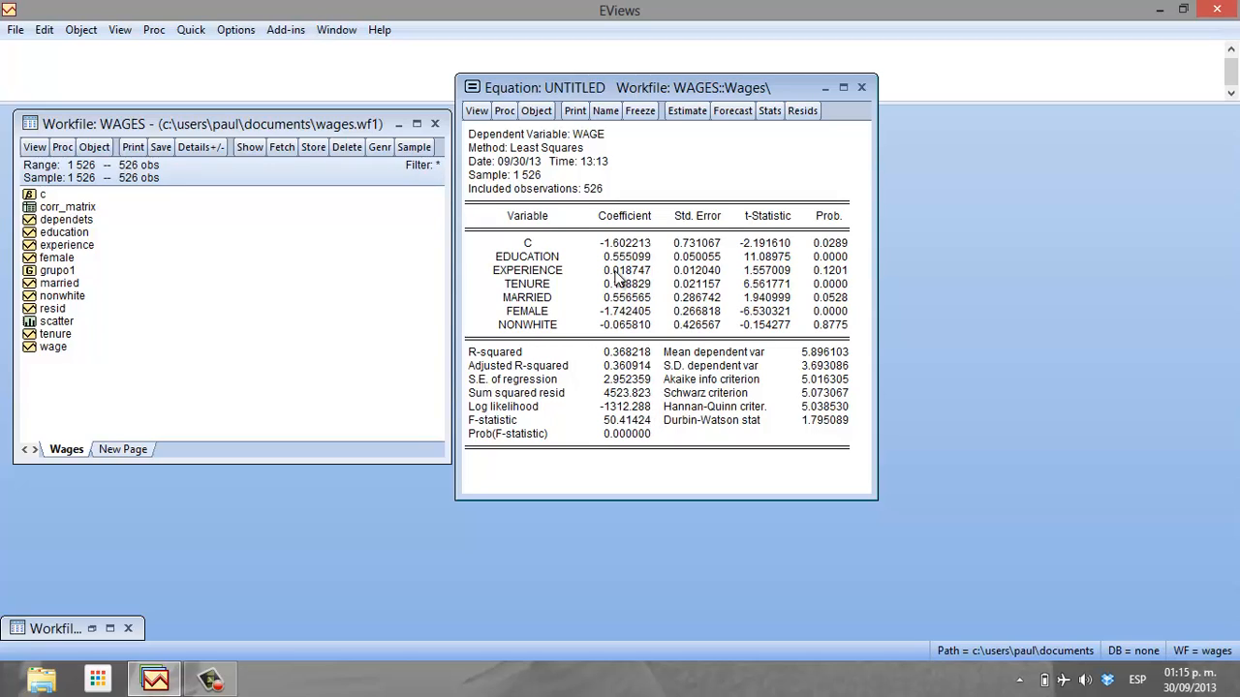
click(630, 353)
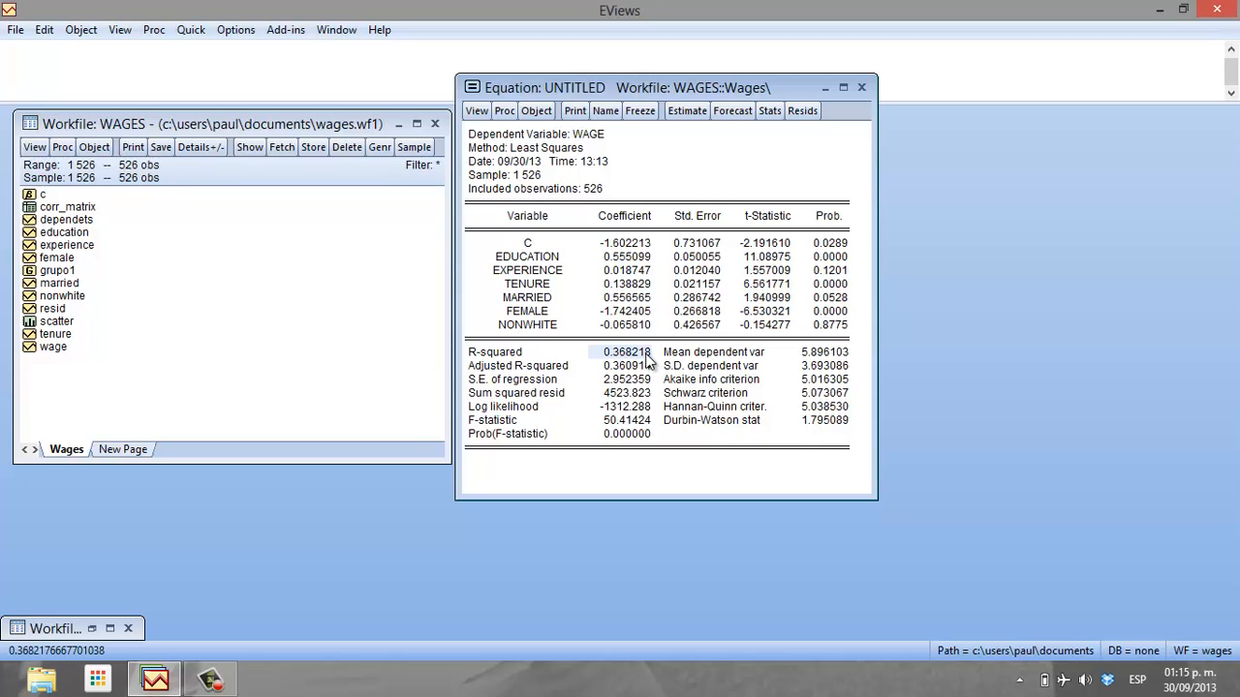
click(828, 423)
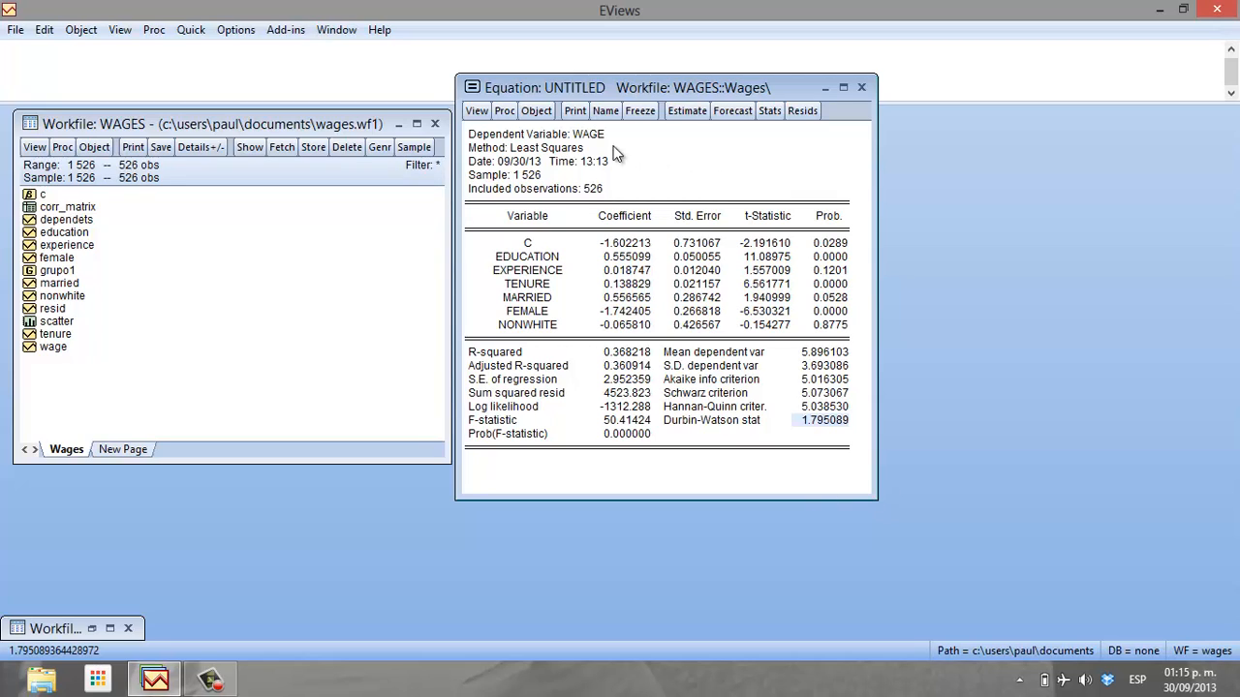
click(604, 111)
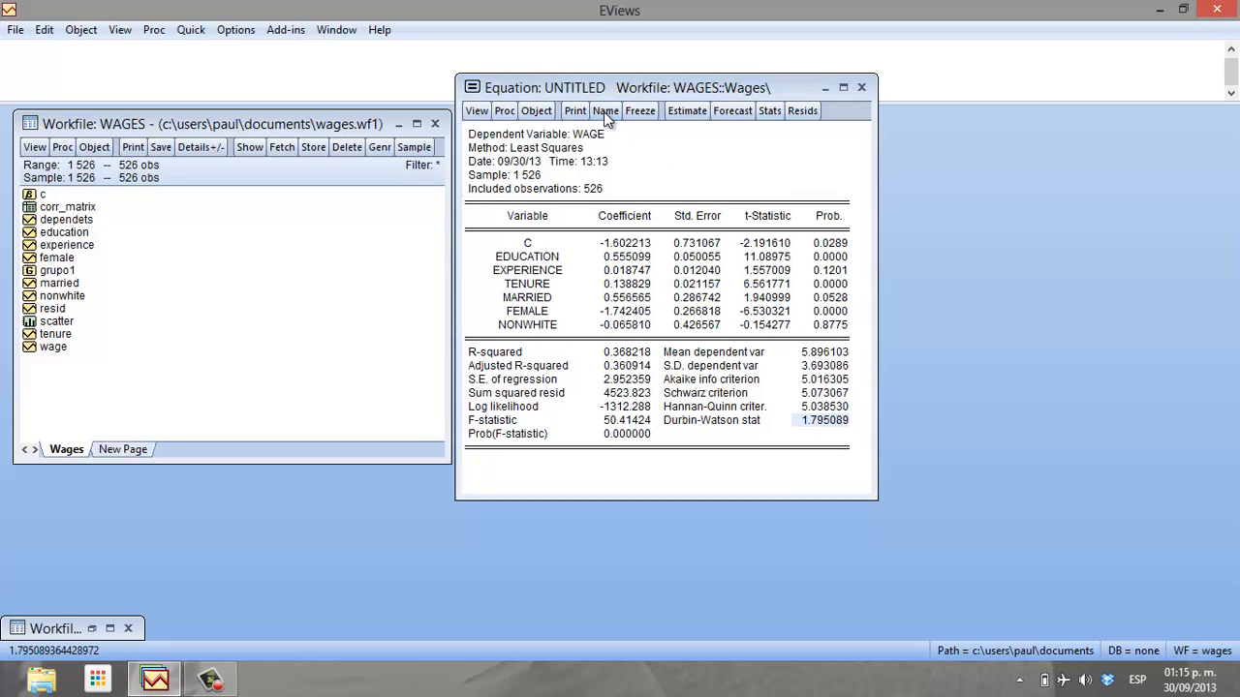
text(reg)
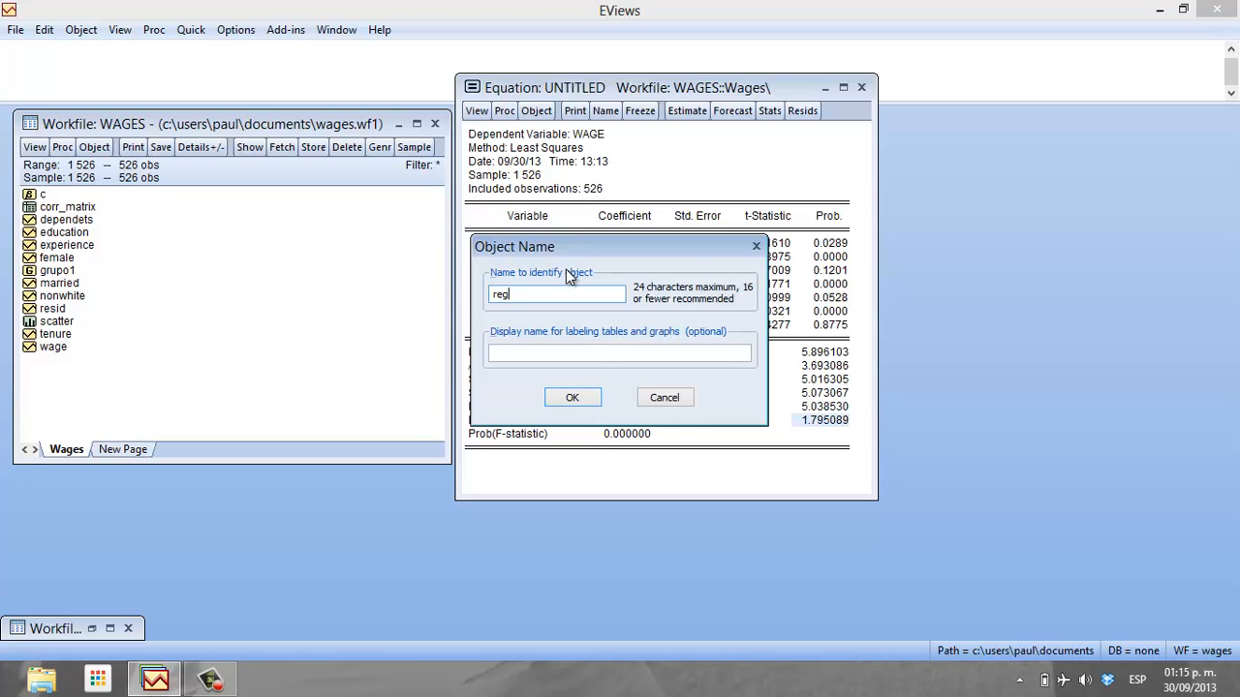
text(1)
click(572, 398)
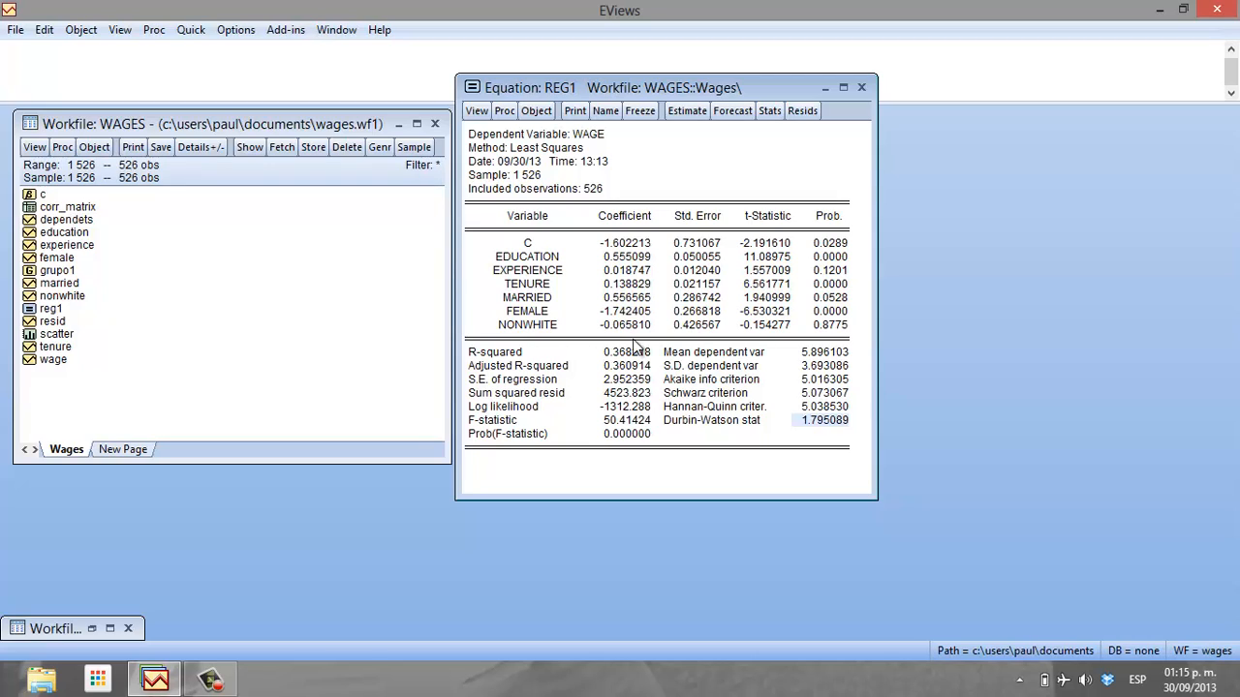
Display the residual, actual and fitted graph of reg1 and freeze it as a graph object named resids
click(800, 111)
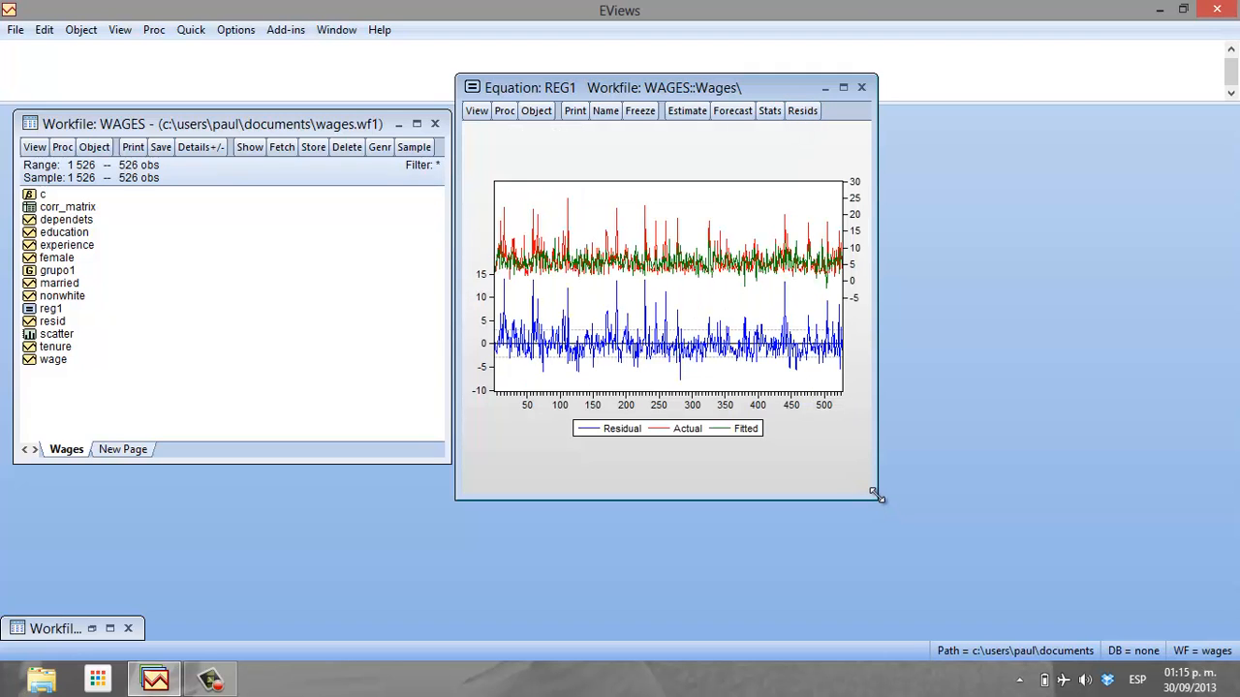
drag(878, 499, 1123, 539)
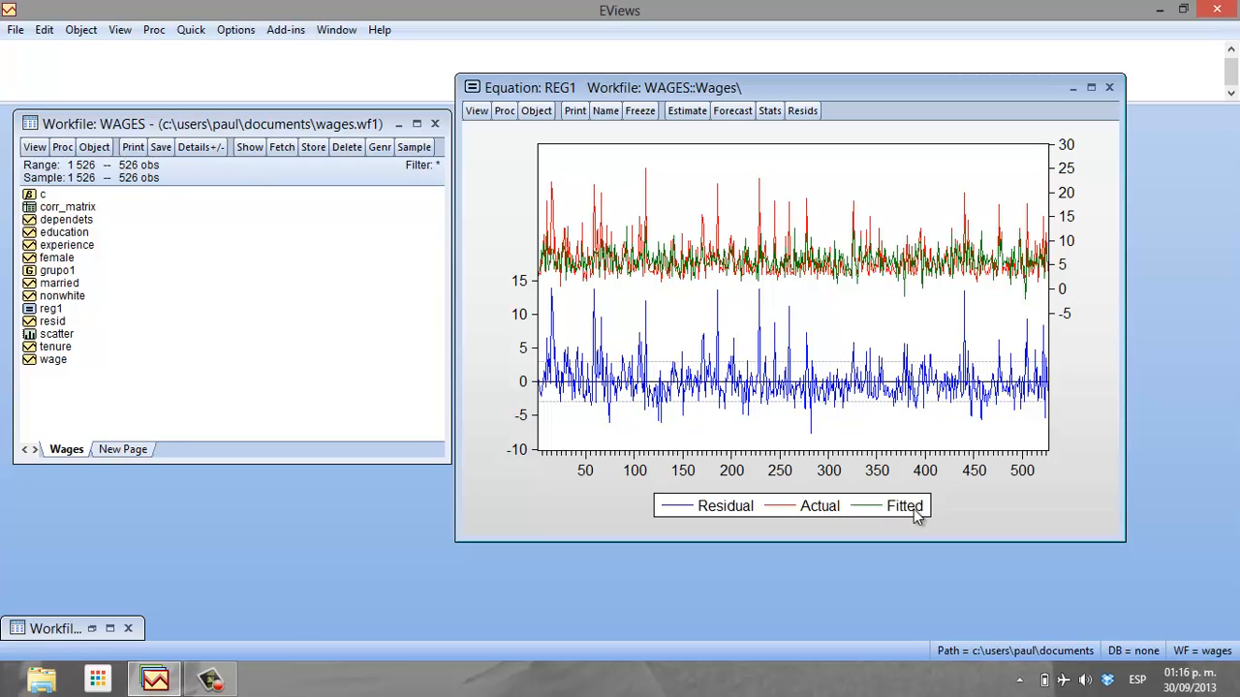
click(641, 112)
drag(444, 139, 279, 108)
click(299, 132)
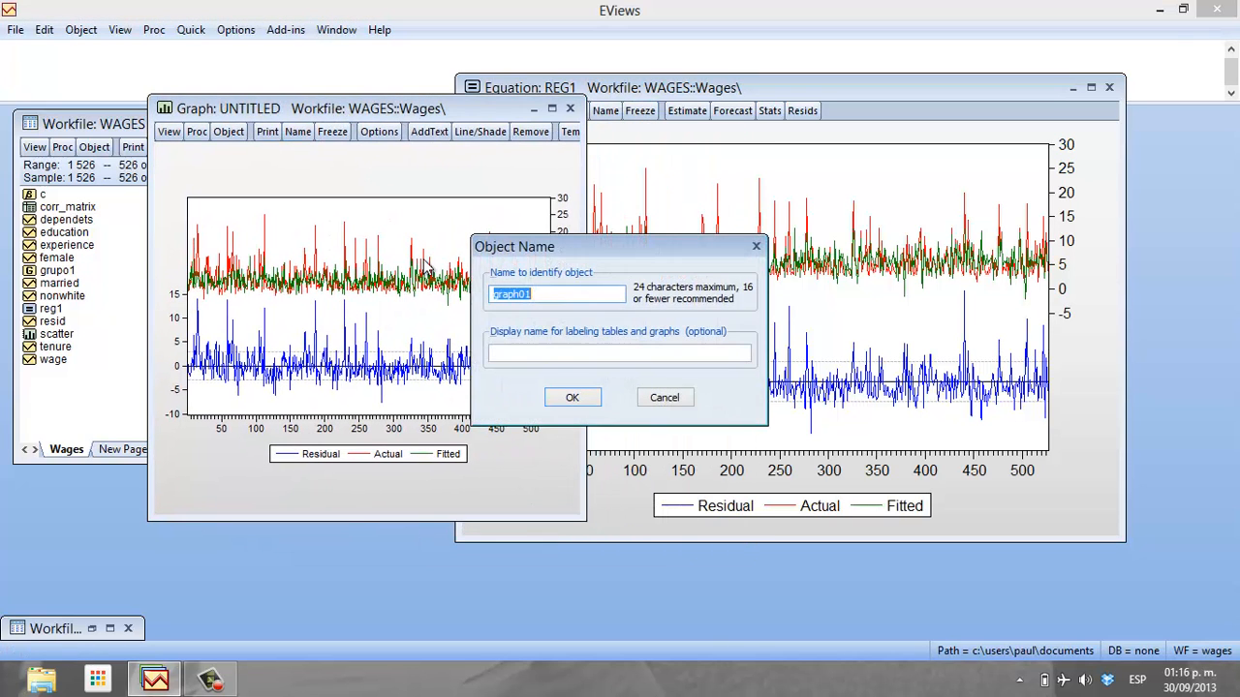
text(resids)
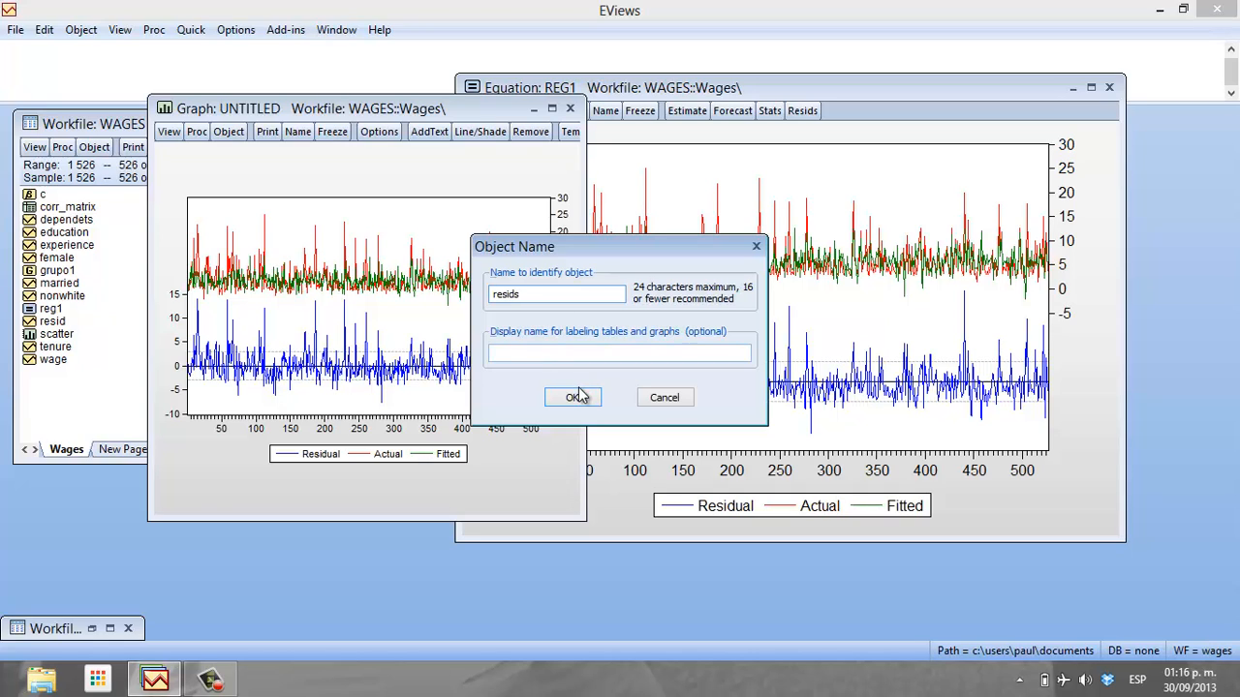
click(574, 397)
click(569, 109)
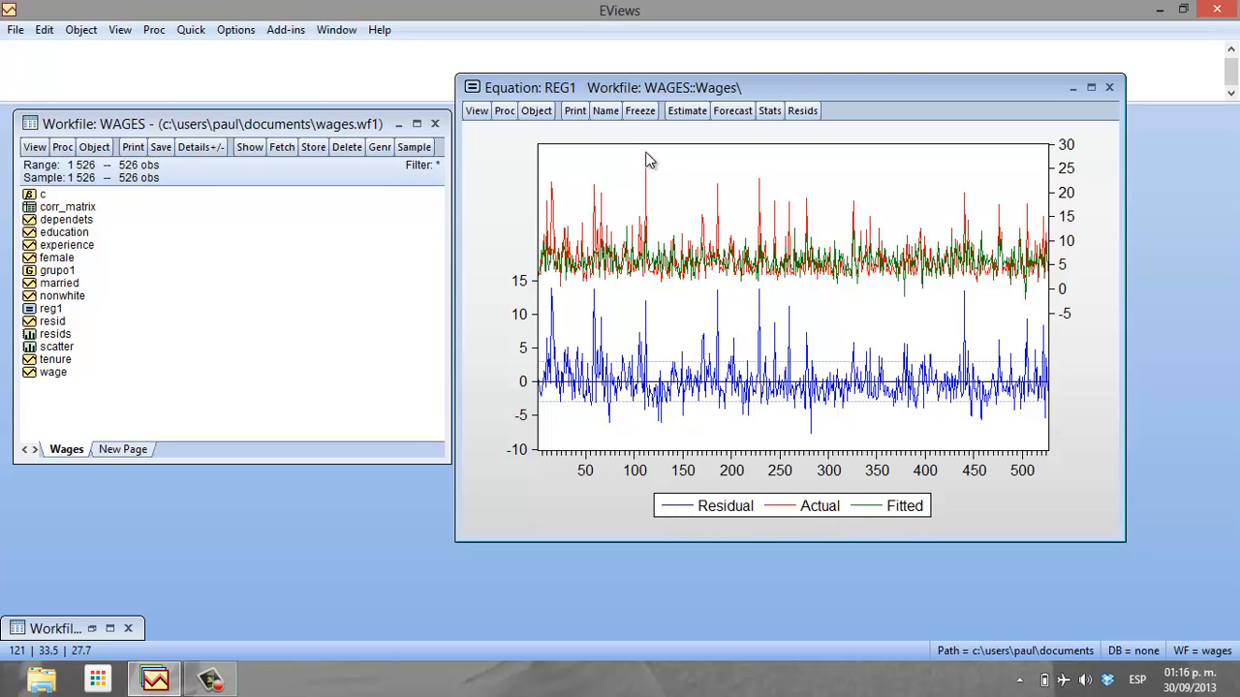
Return reg1 to its estimation output and display the equation's representations with the substituted coefficients
click(477, 110)
click(496, 152)
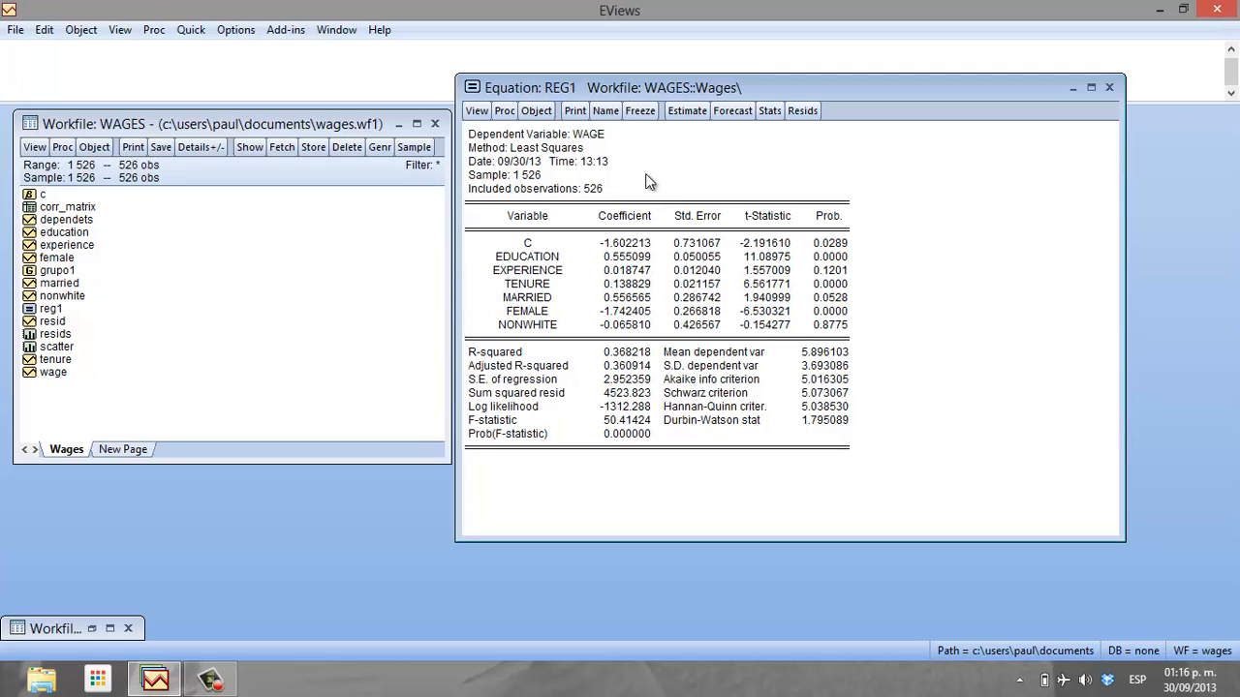
click(470, 114)
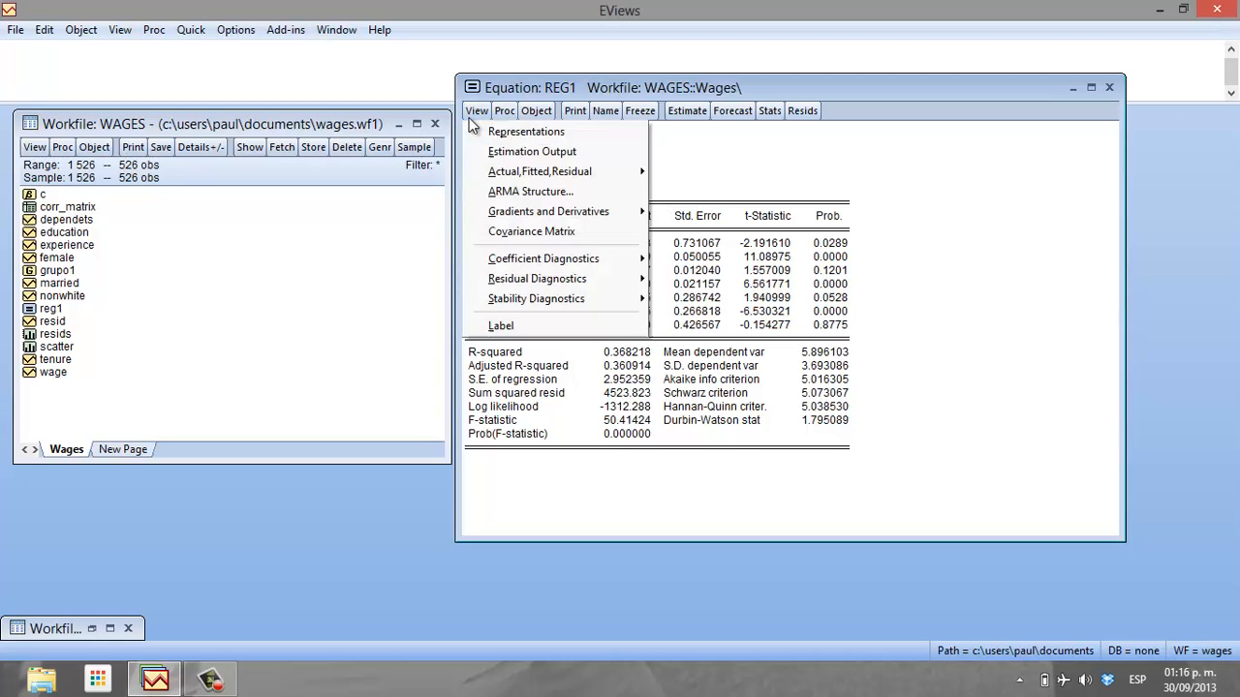
click(490, 130)
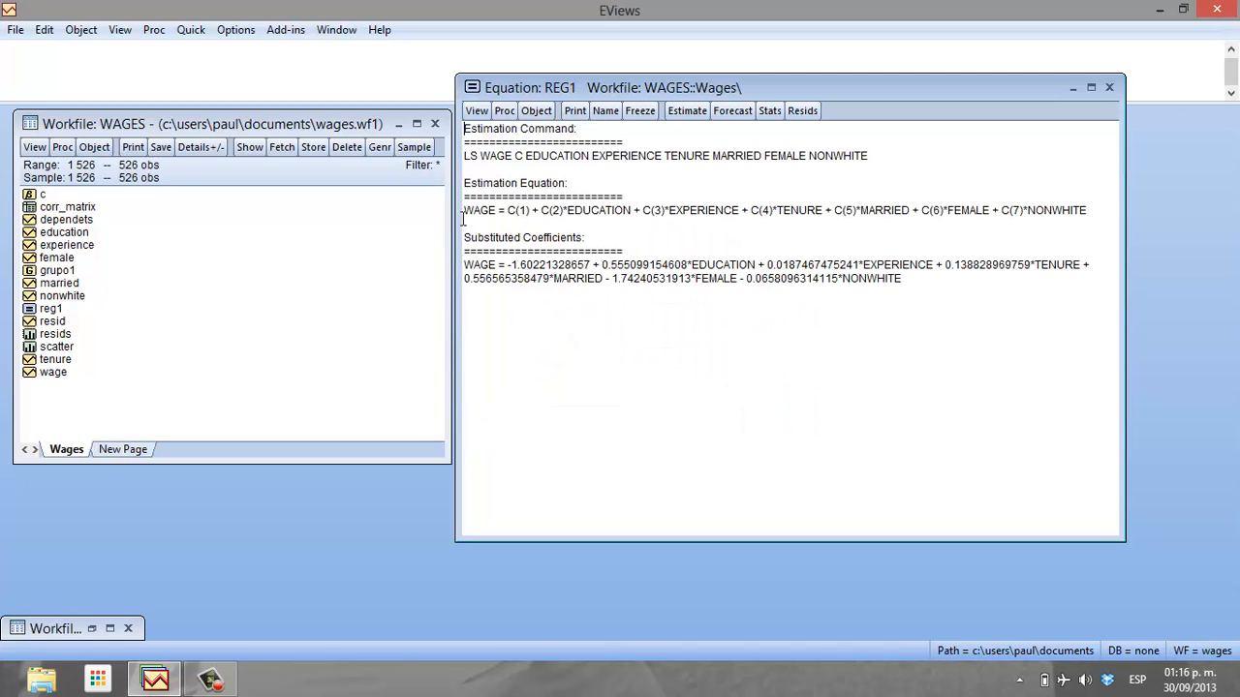
Examine the estimation equation and substituted coefficients of reg1, and return to its estimation output
drag(464, 211, 694, 223)
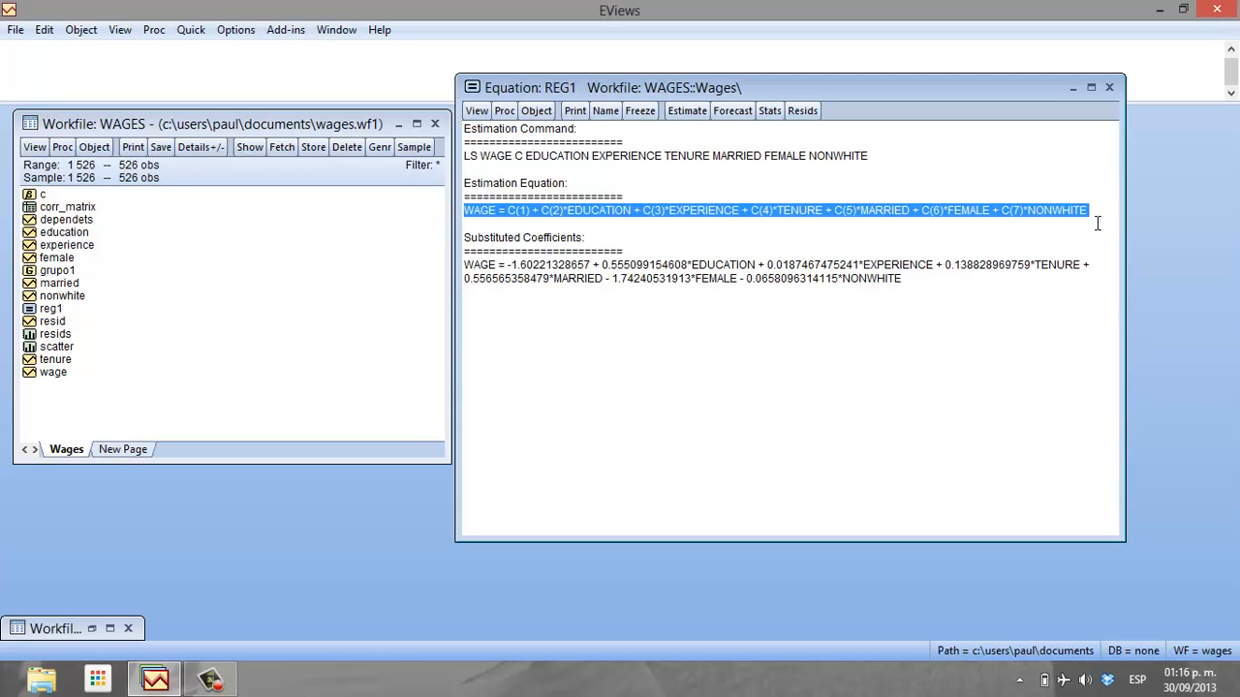
click(1015, 294)
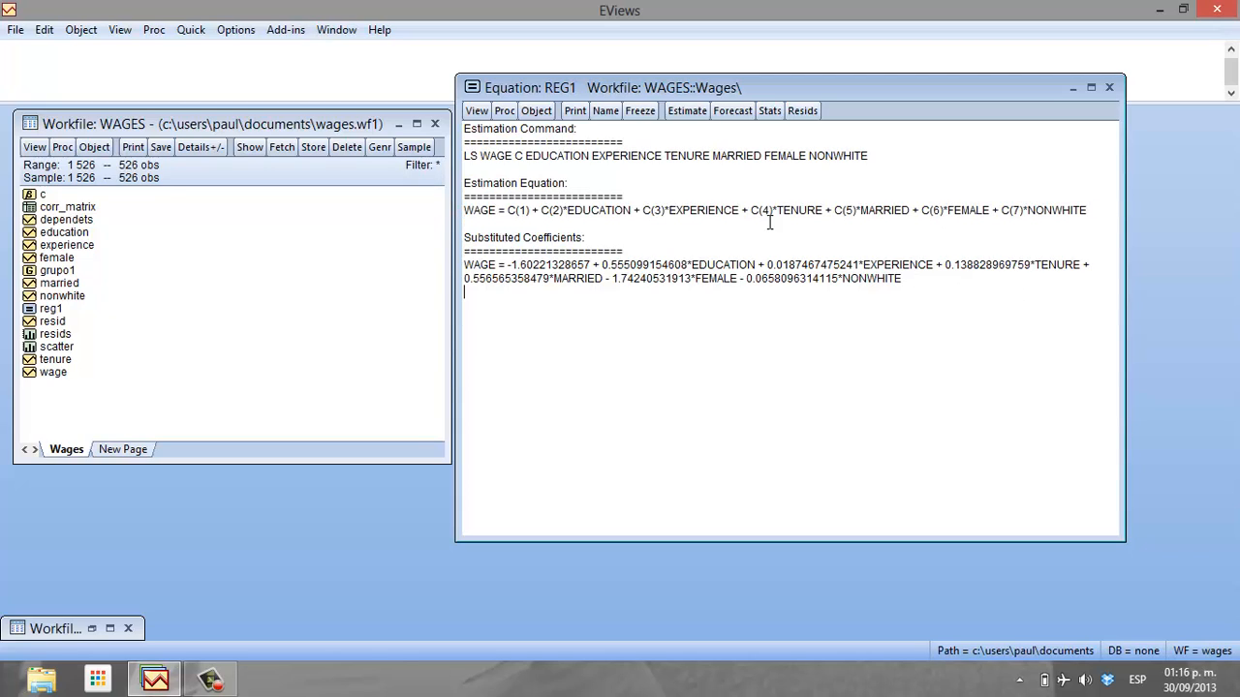
triple_click(731, 278)
click(699, 332)
click(476, 111)
click(510, 153)
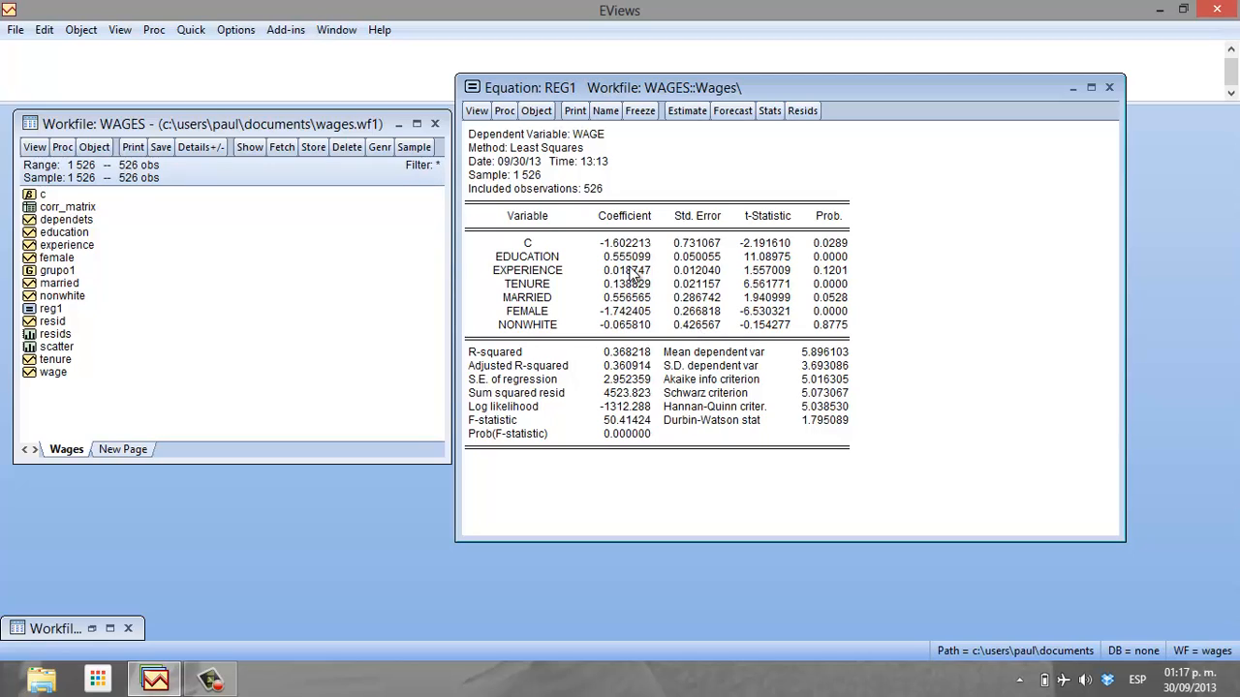
Run a Wald coefficient restriction test on reg1 with the restriction c(2)=1
click(473, 114)
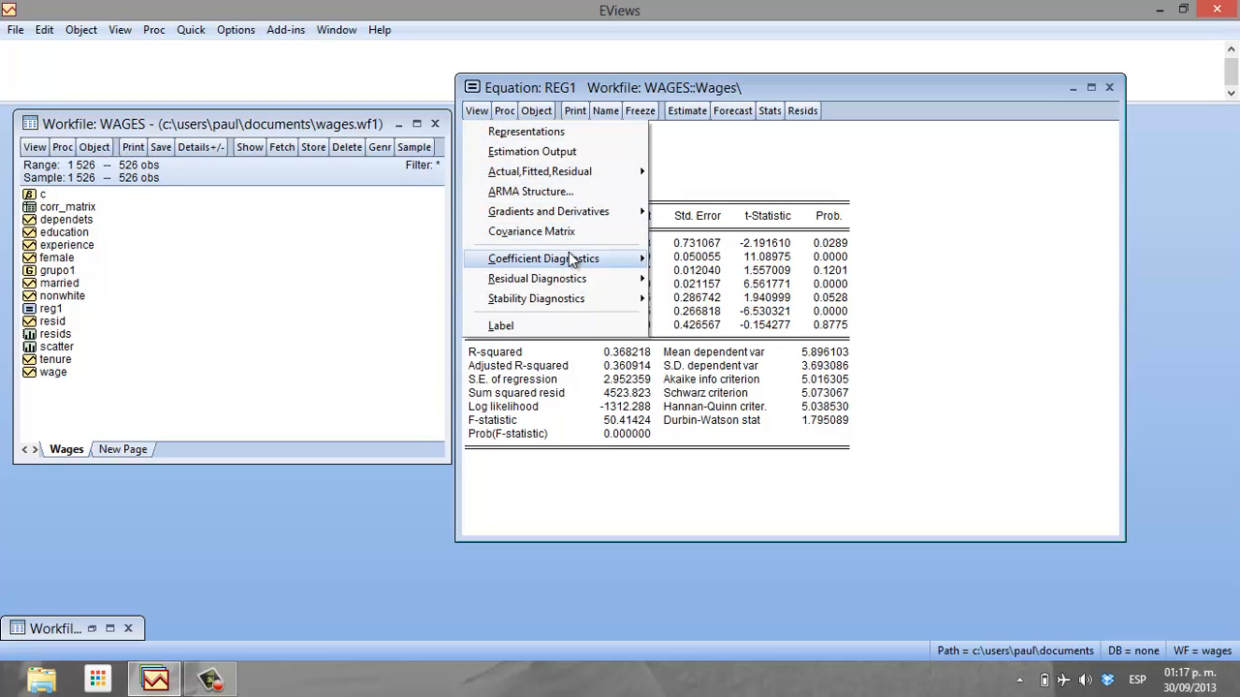
mouse_move(577, 266)
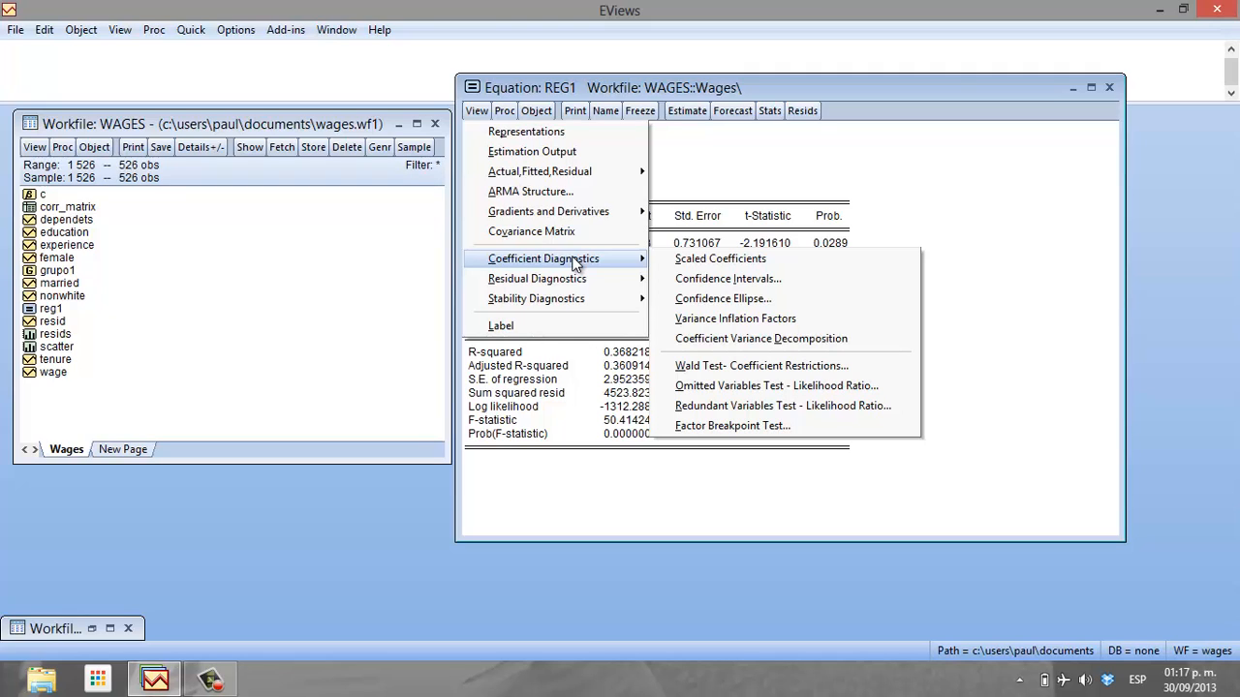
click(775, 371)
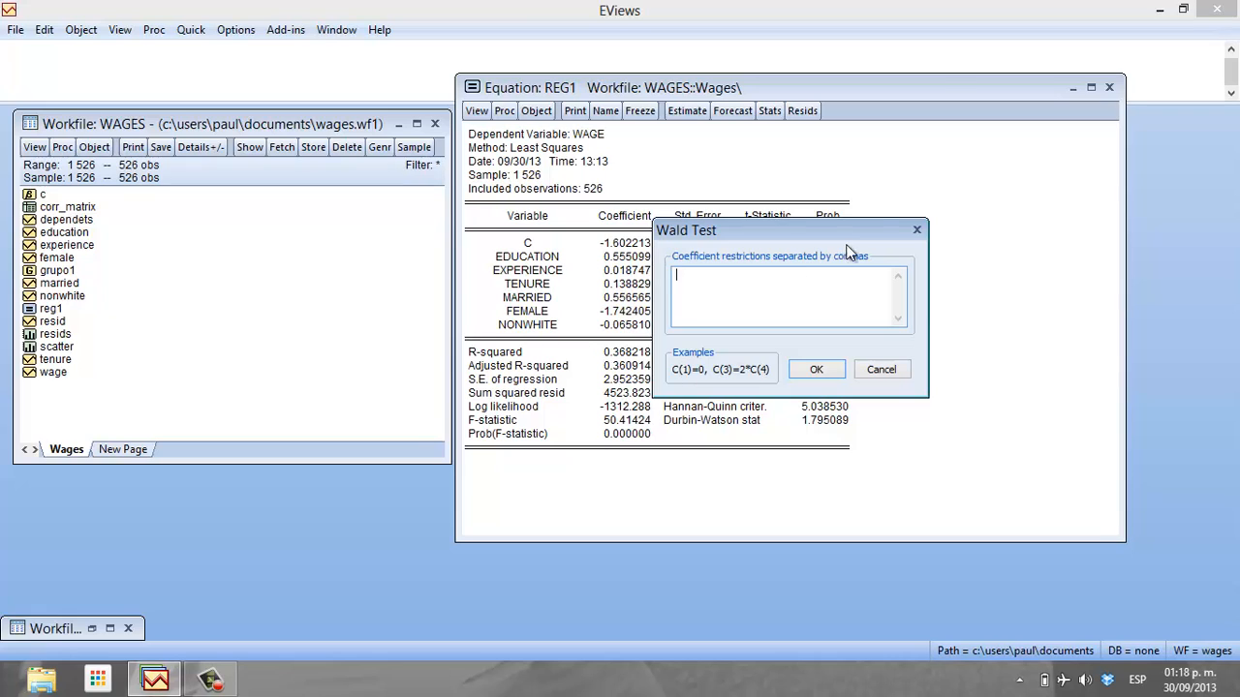
drag(856, 239, 968, 191)
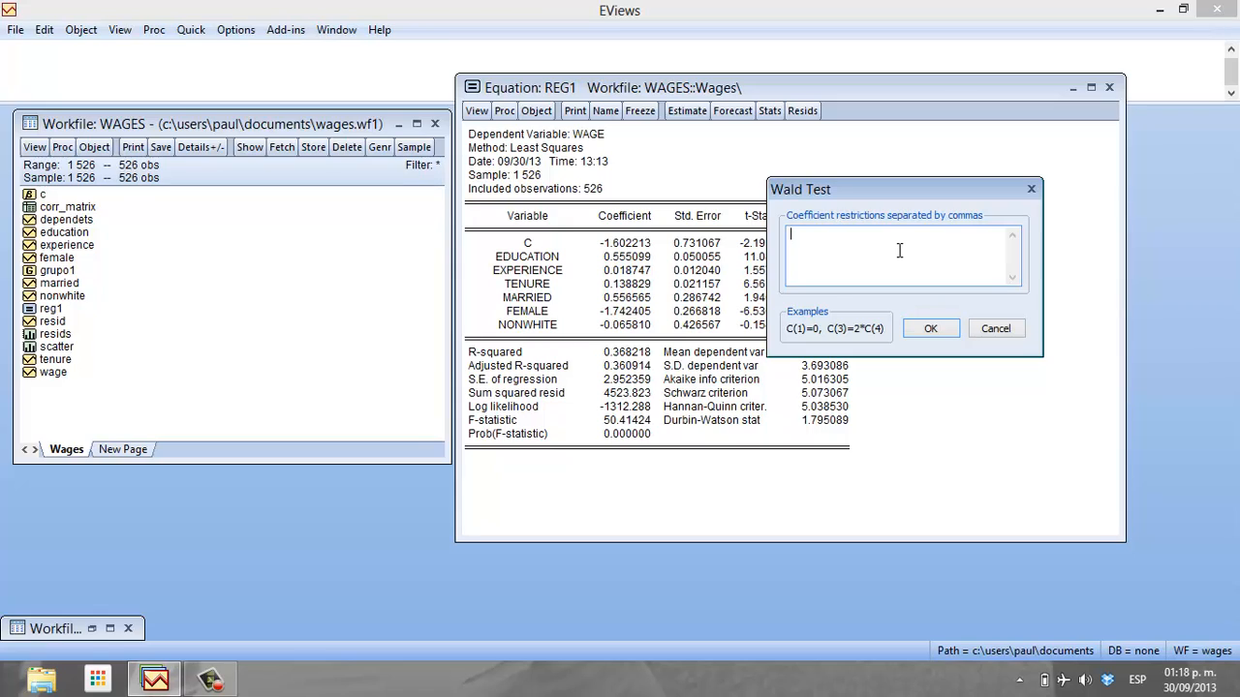
text(c(2))
text(=1)
click(927, 328)
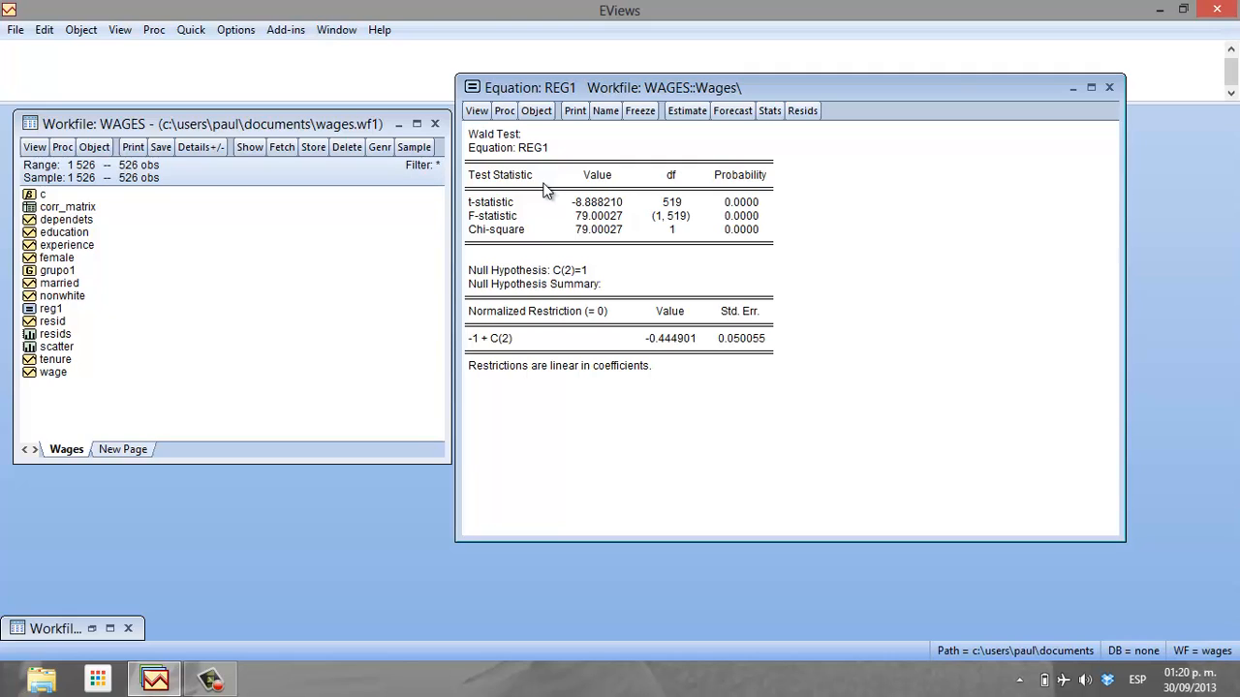
Display the coefficient confidence intervals of reg1 for the .95 level only, removing the .90 and .99 levels
click(476, 111)
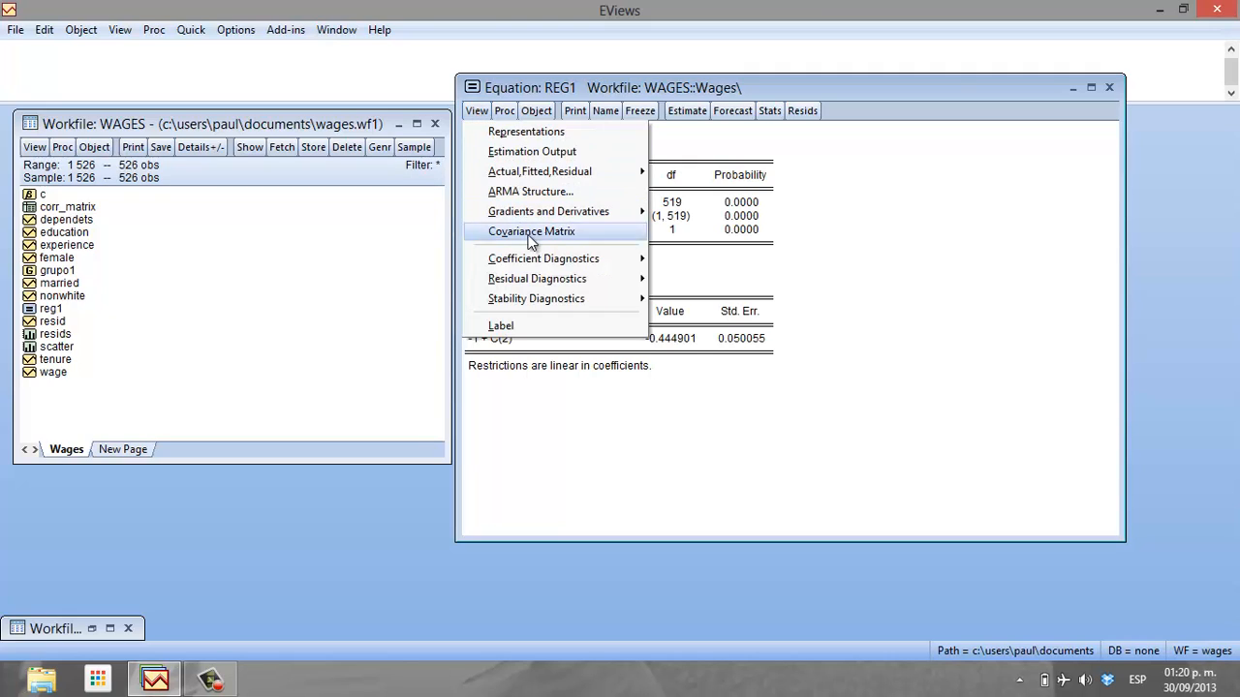
mouse_move(547, 259)
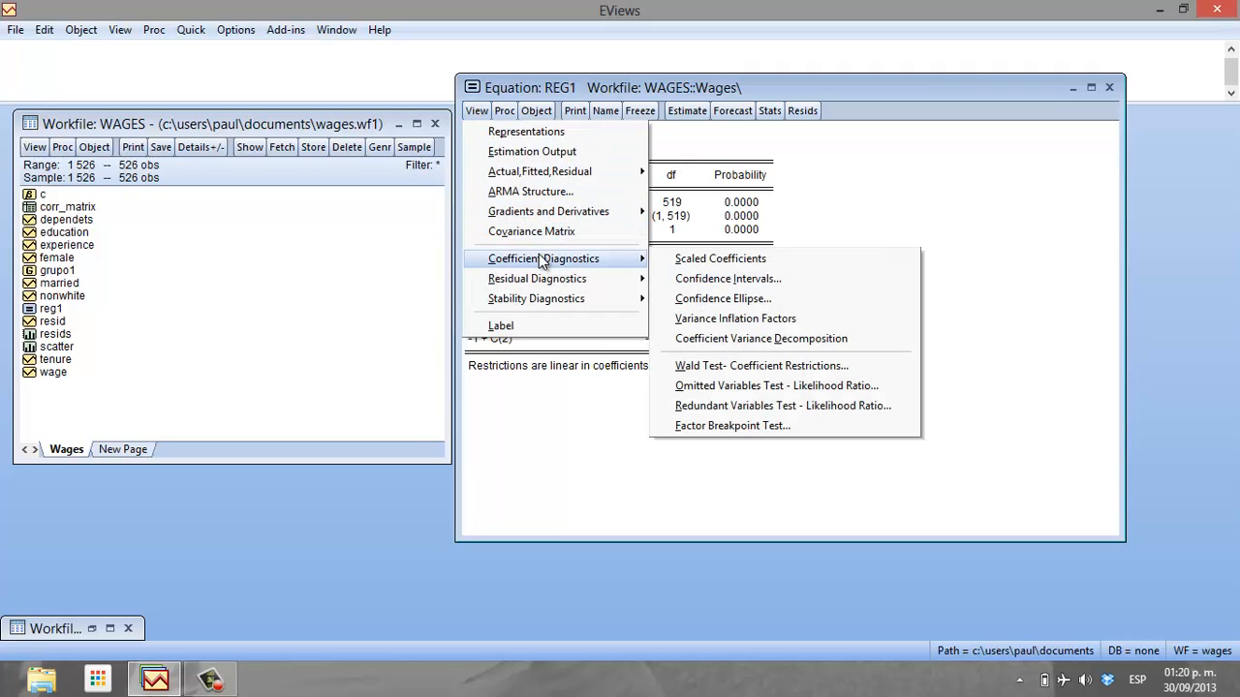
click(803, 280)
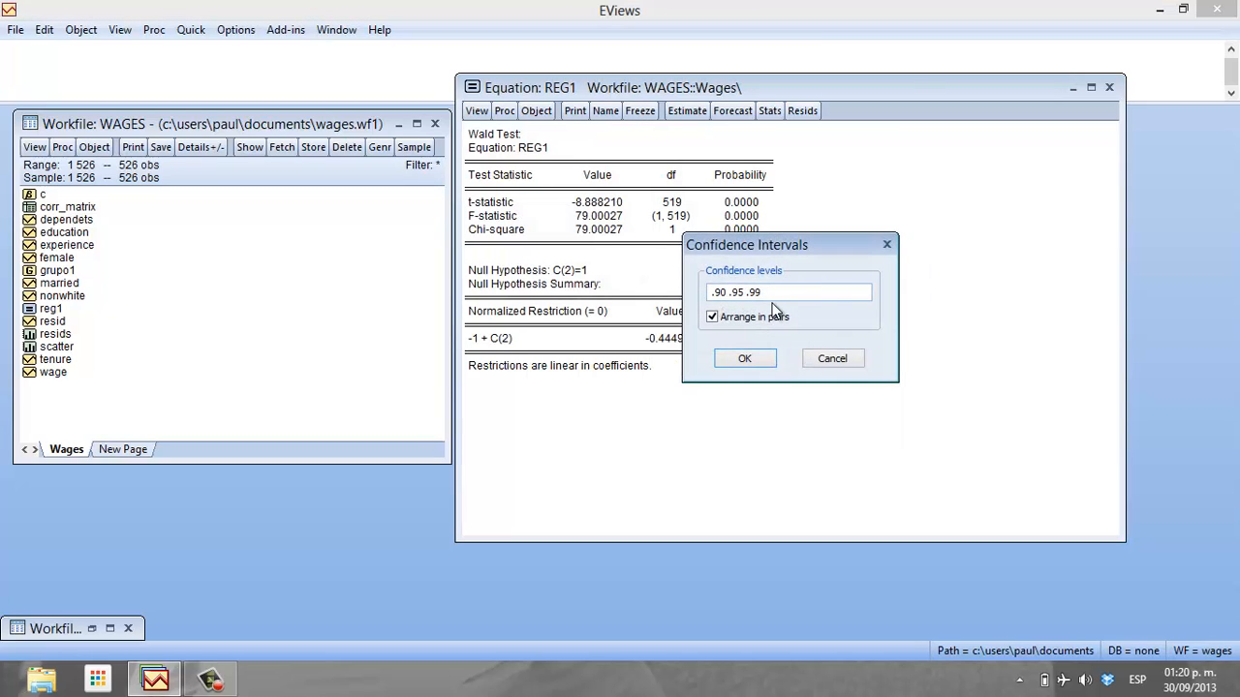
click(729, 293)
key(BackSpace)
key(BackSpace)
key(BackSpace)
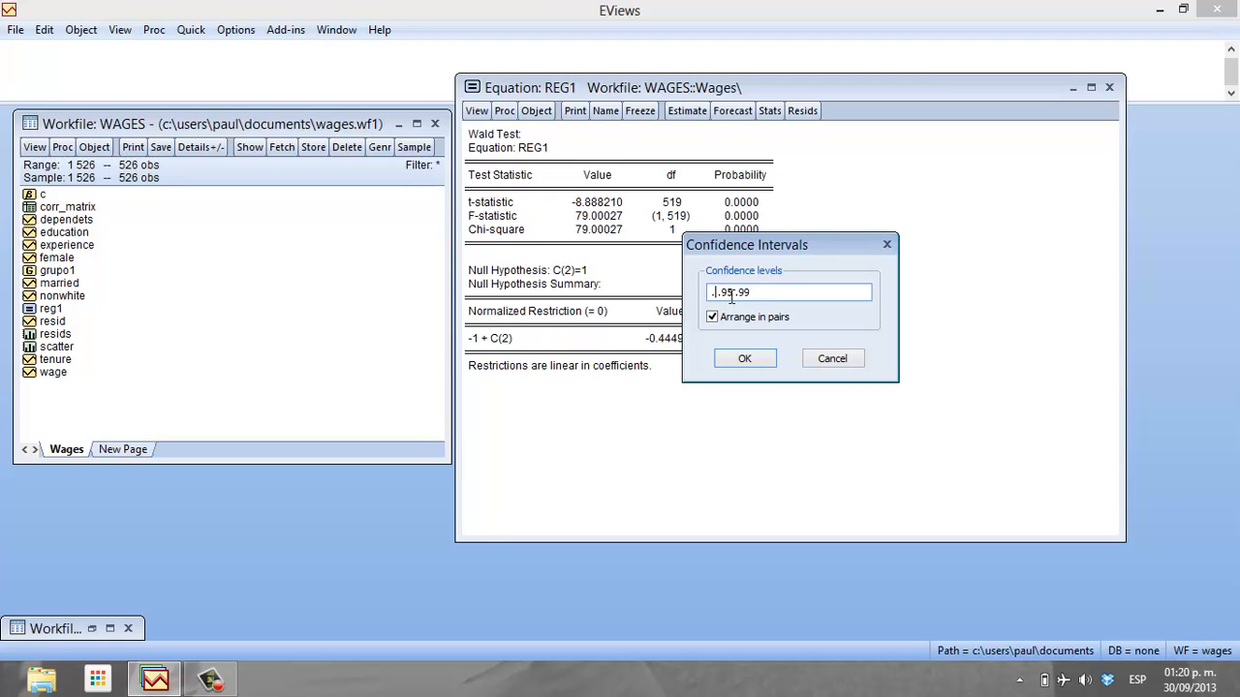
click(762, 296)
key(BackSpace)
key(BackSpace)
key(BackSpace)
key(BackSpace)
click(761, 356)
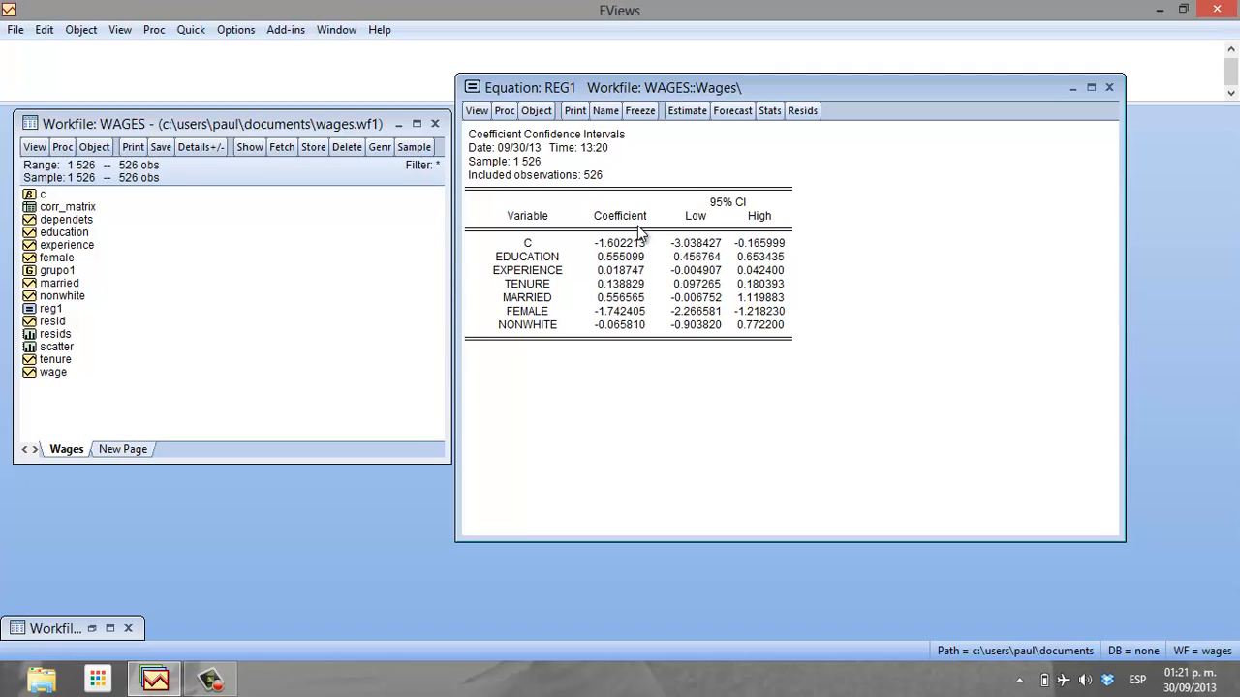
Run a Wald test on reg1 with the joint restrictions c(2)=1,c(5)=-1
click(478, 112)
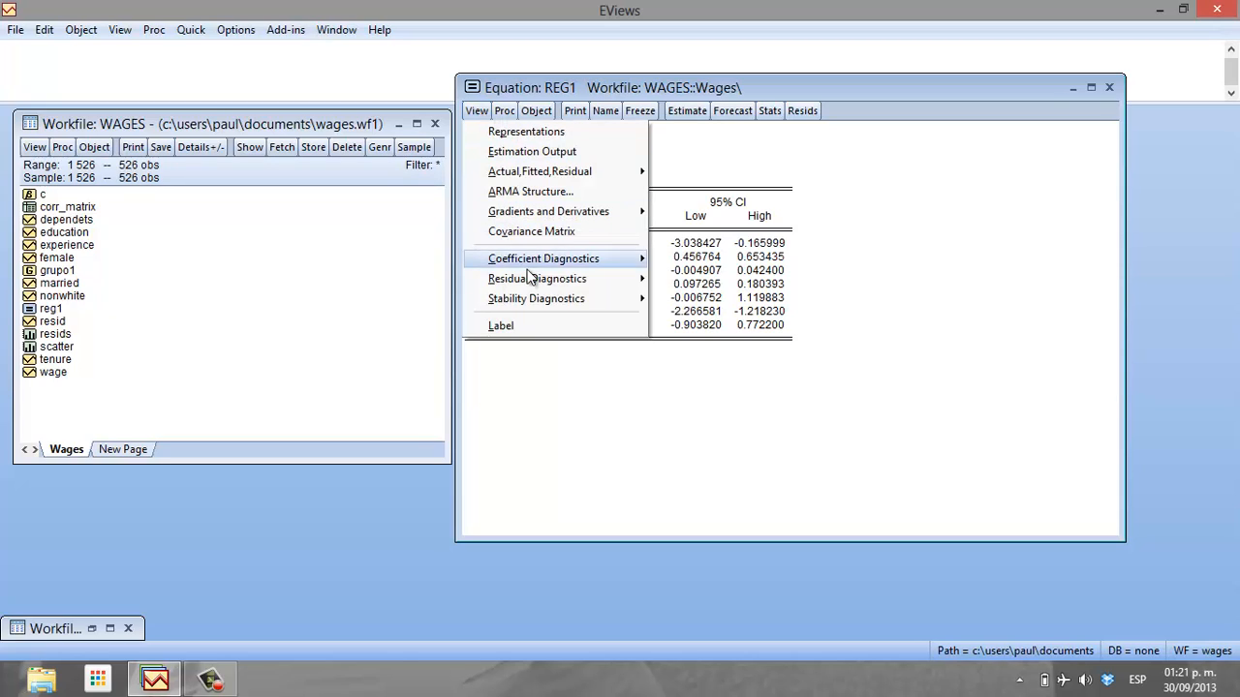
mouse_move(534, 262)
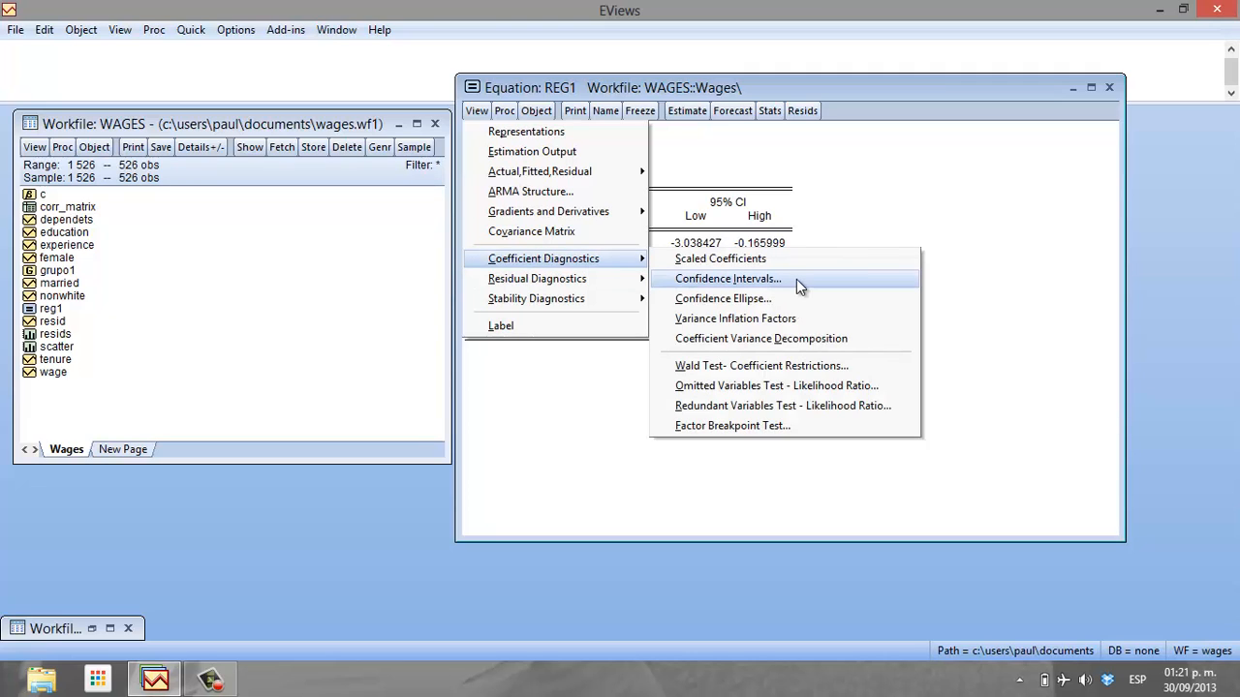
click(762, 366)
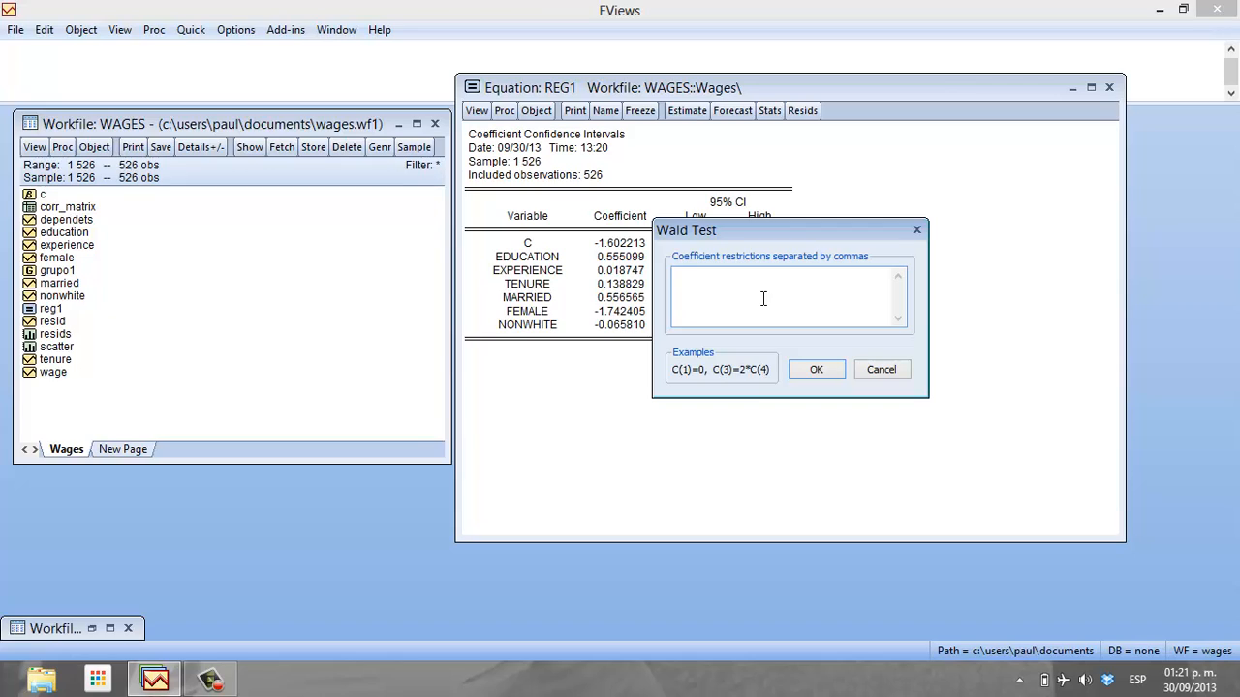
text(c(2)=1)
text(,)
text(c(5)=-1)
click(815, 371)
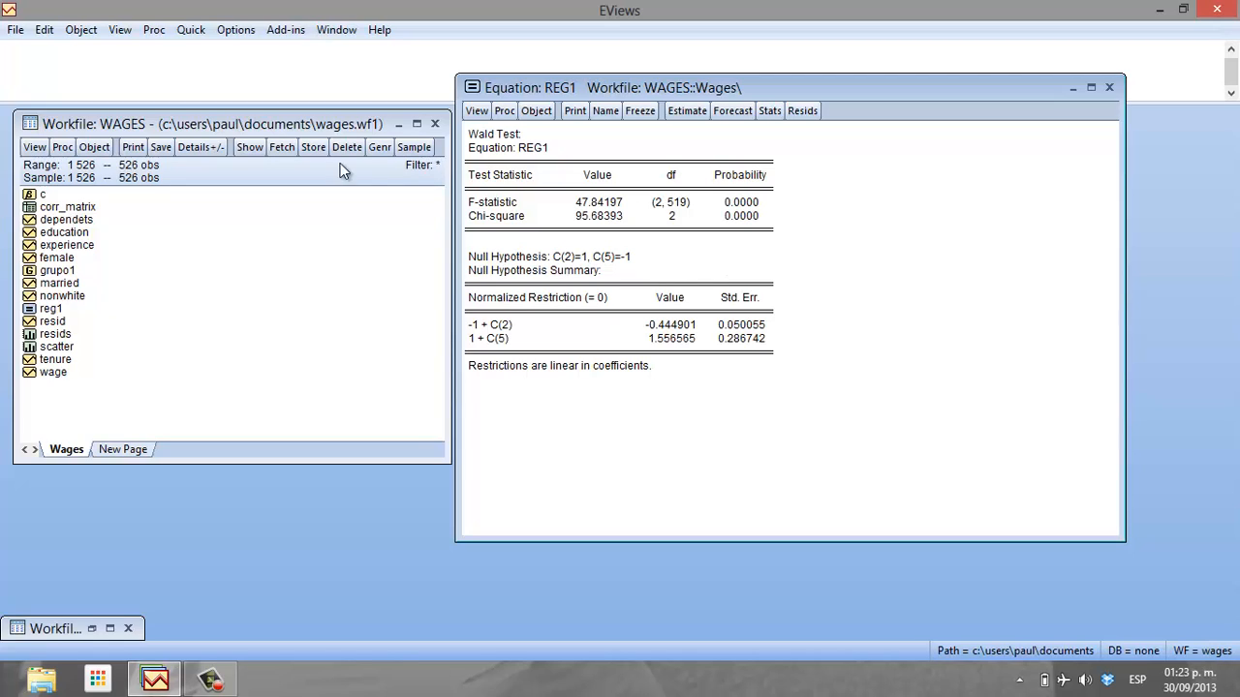
Plot the confidence ellipse of reg1 for c(1)=1,c(5)=-1 at the 0.95 level with individual intervals as lines
click(475, 112)
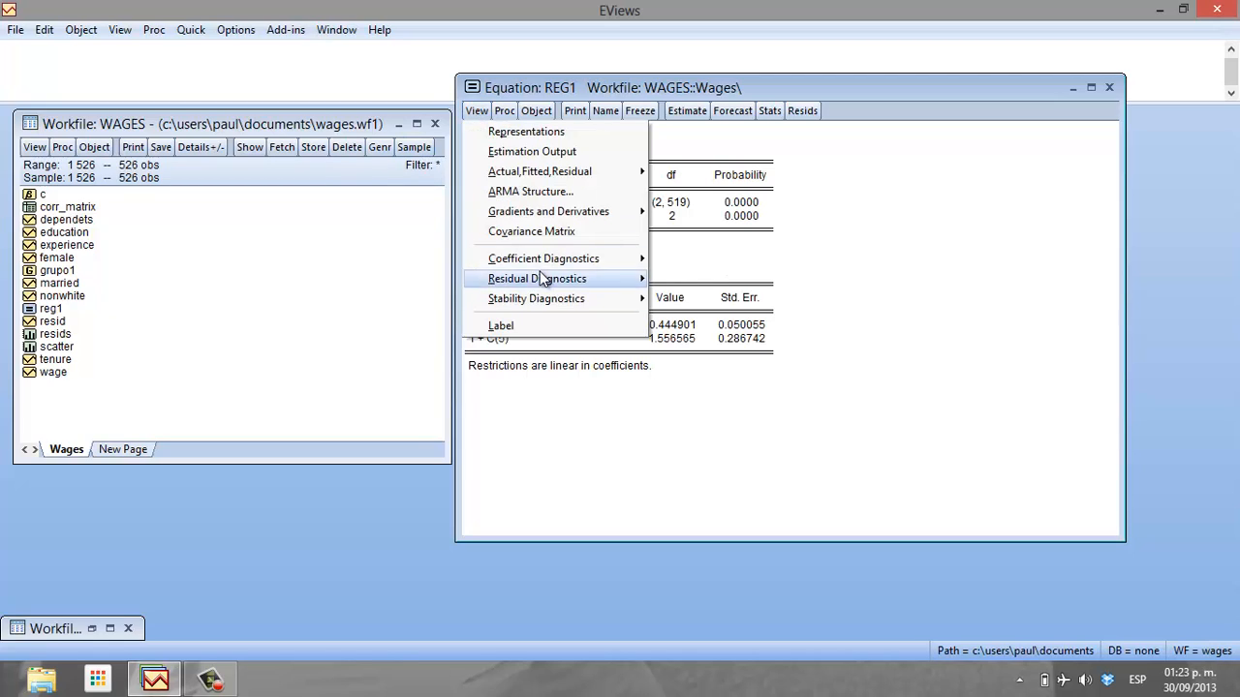
mouse_move(542, 260)
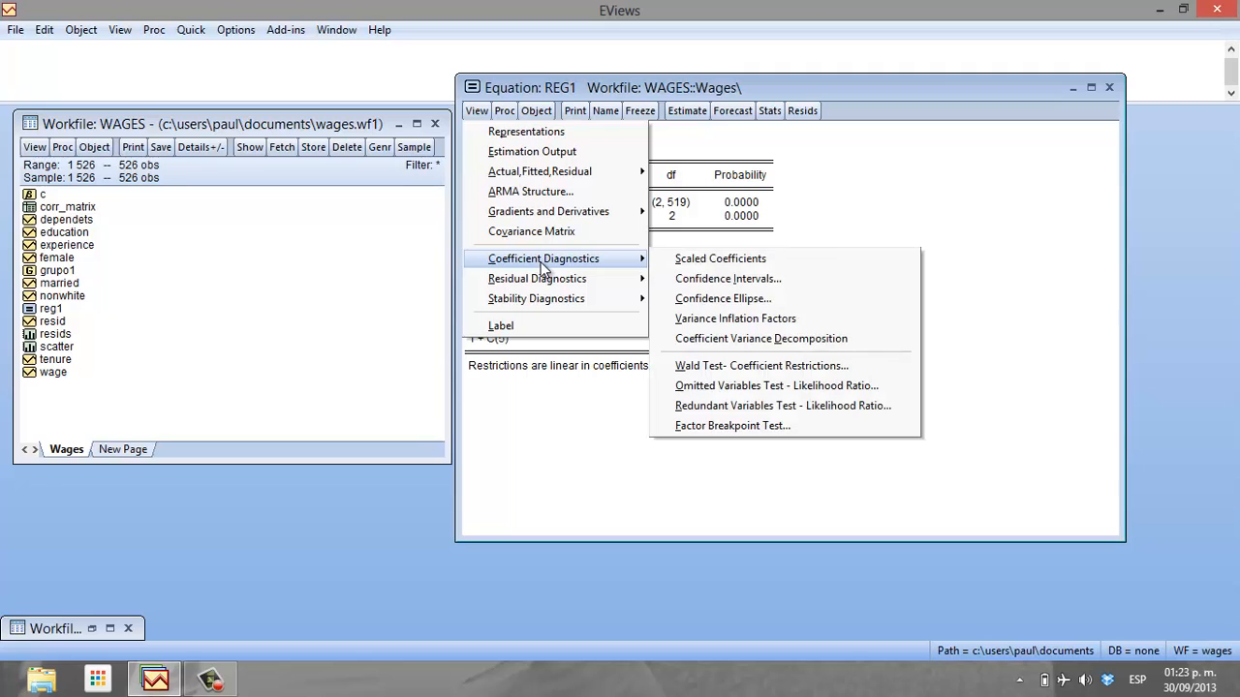
click(789, 304)
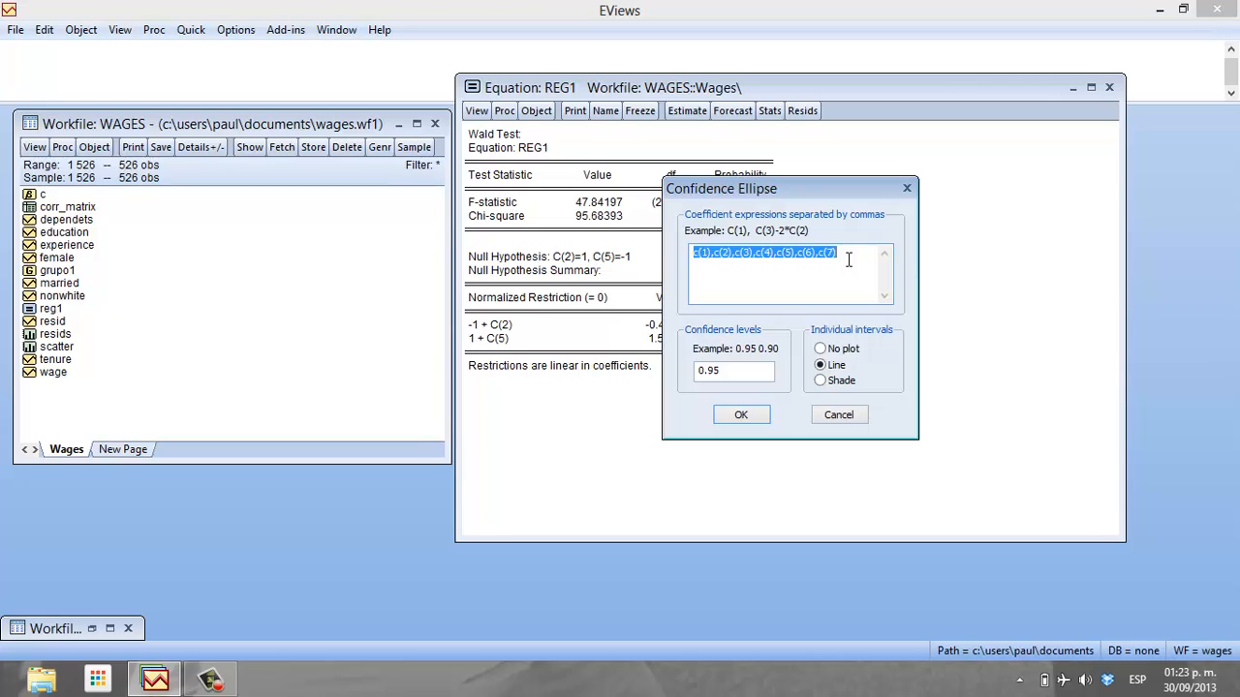
key(BackSpace)
text(c(1)
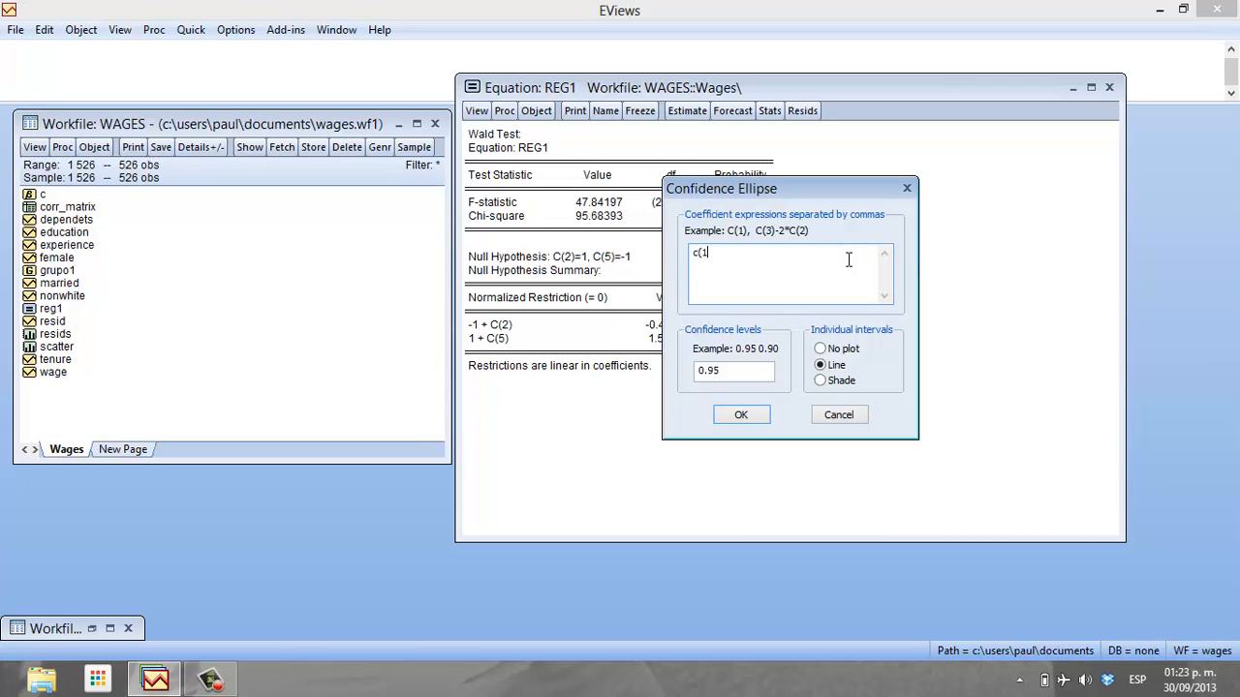
text()=)
key(BackSpace)
text(=1,c(5=)
key(BackSpace)
text()=-1)
click(740, 414)
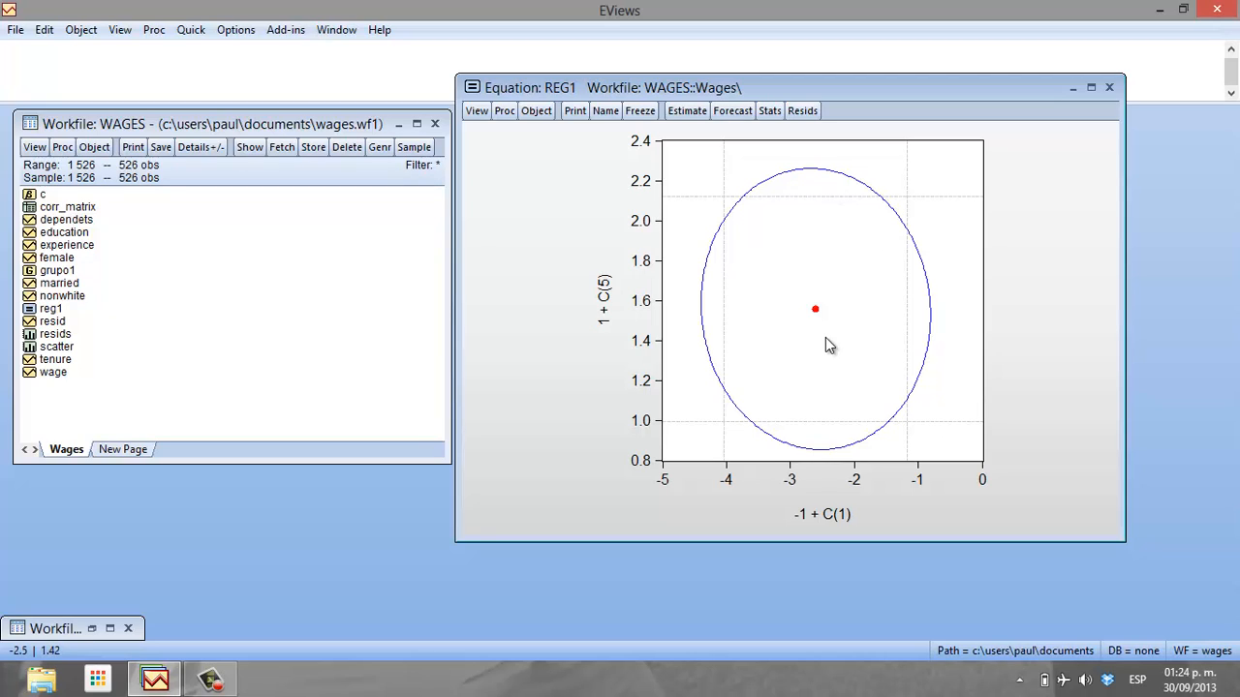
Return reg1 to its estimation output and re-estimate it with the White coefficient covariance matrix, keeping the specification and sample
click(480, 115)
click(532, 151)
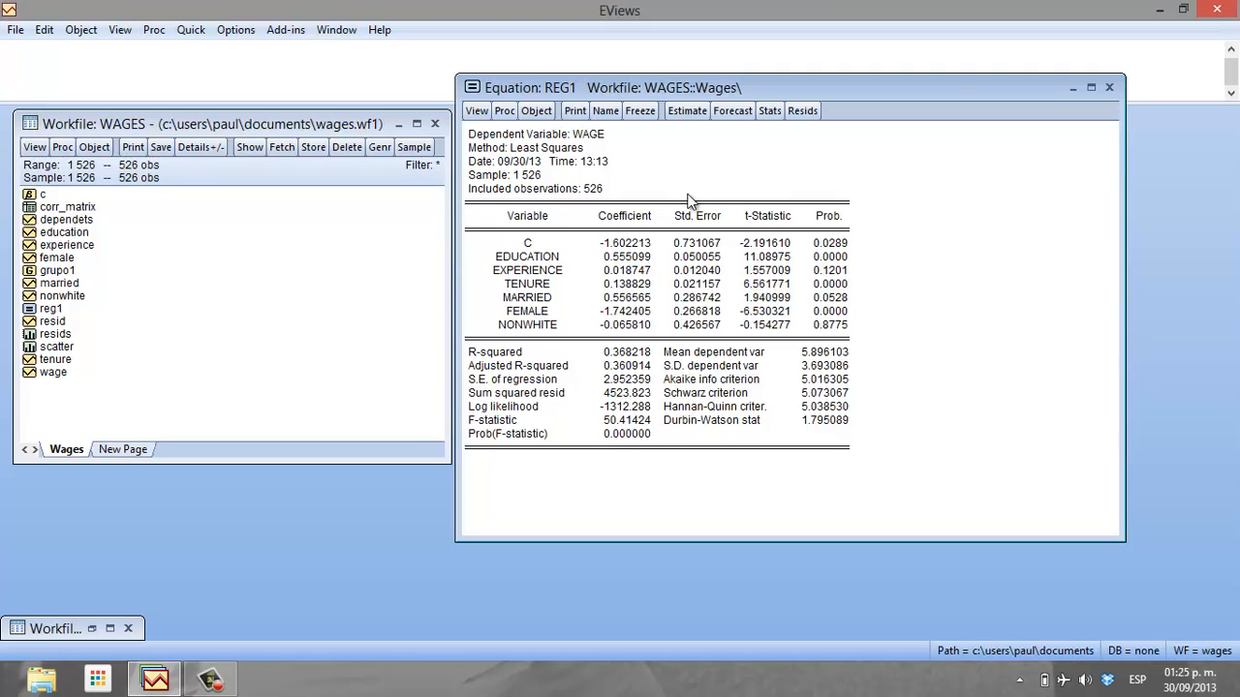
click(686, 111)
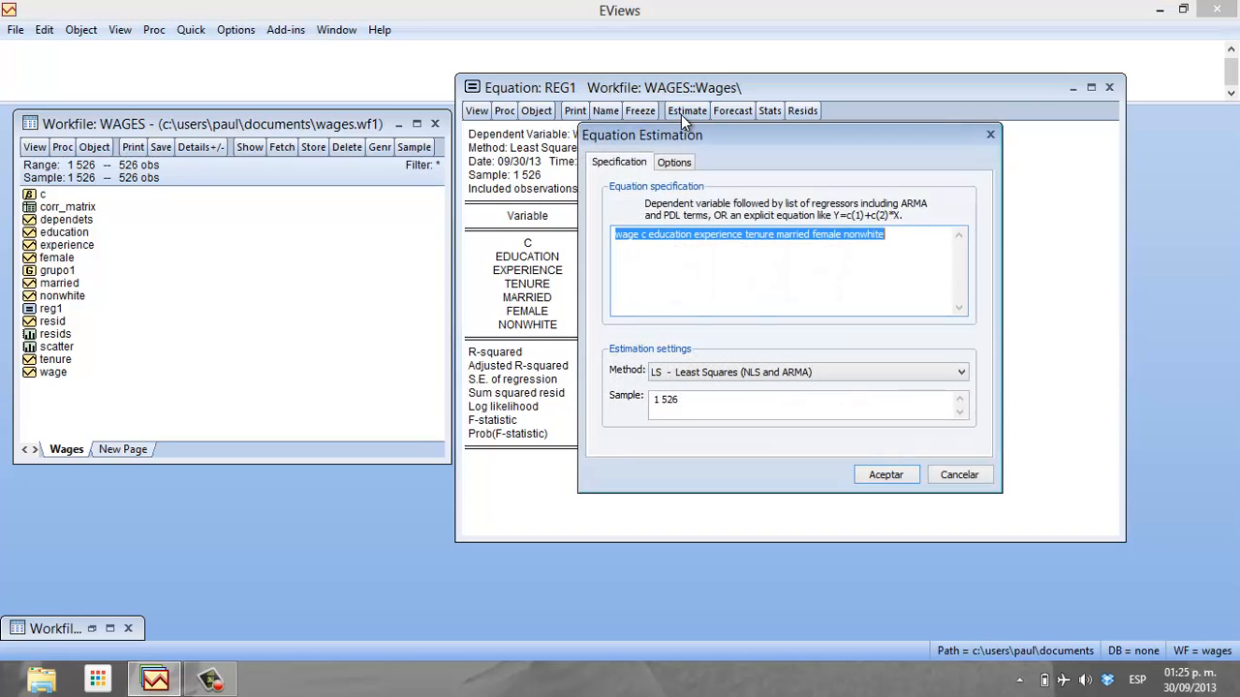
click(675, 262)
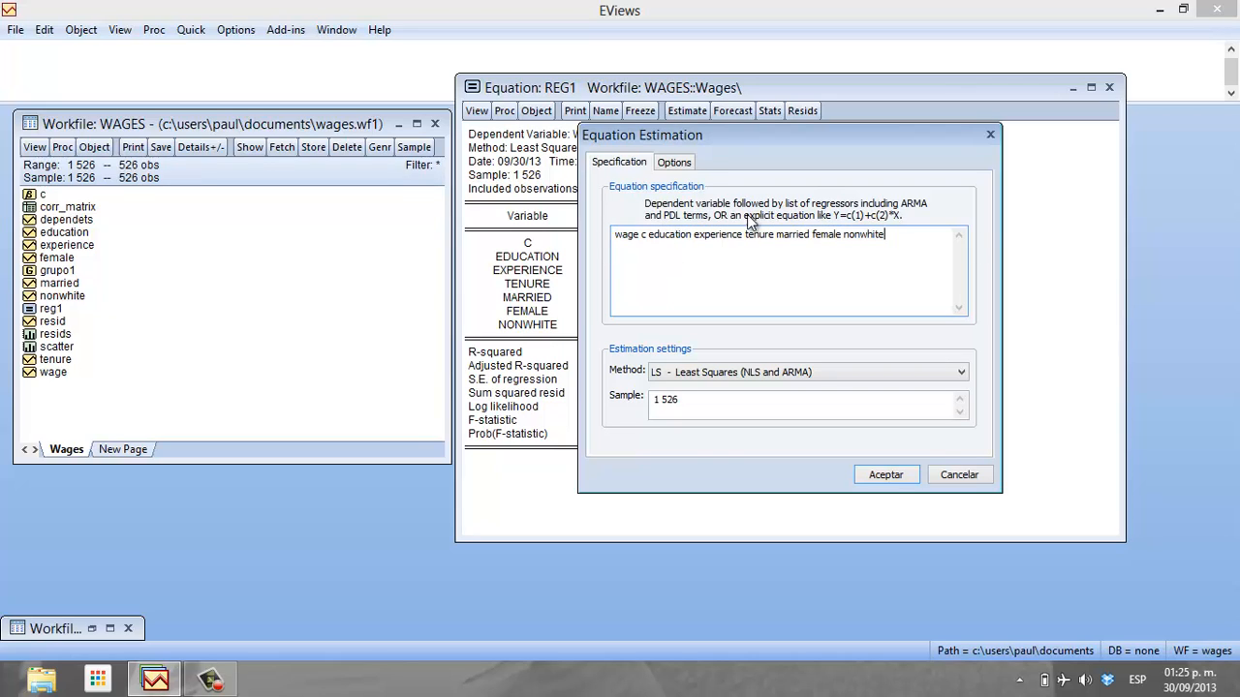
click(679, 166)
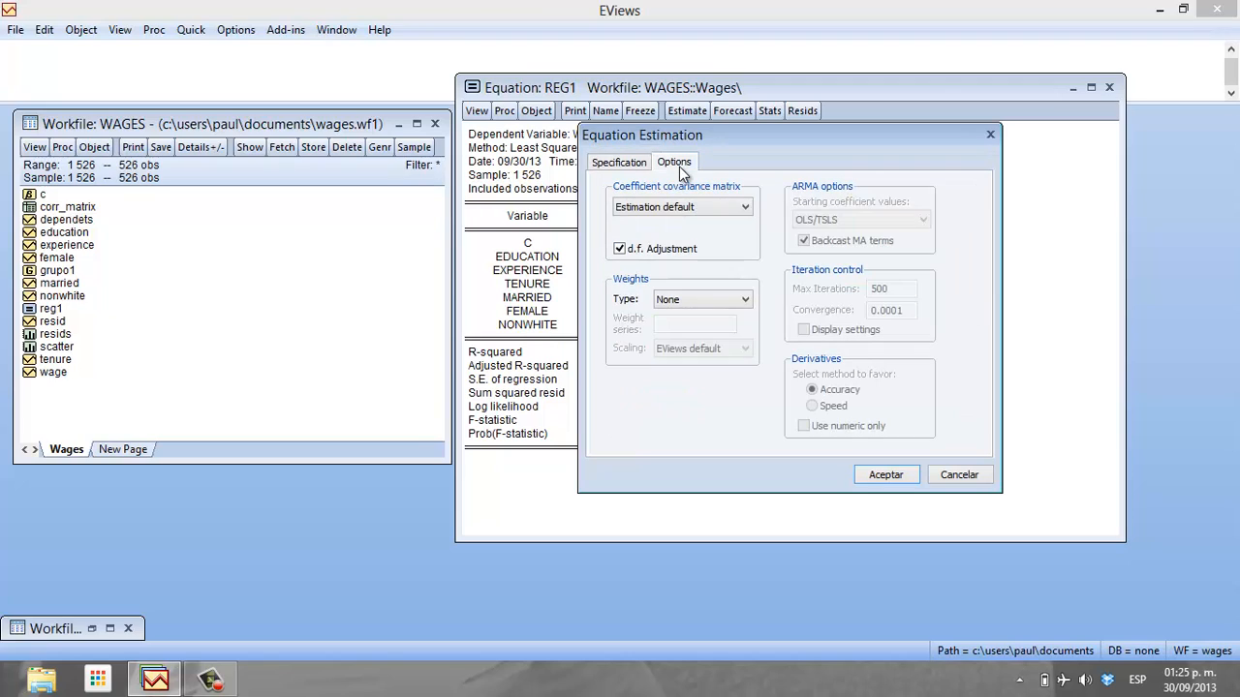
click(744, 207)
click(649, 238)
click(872, 480)
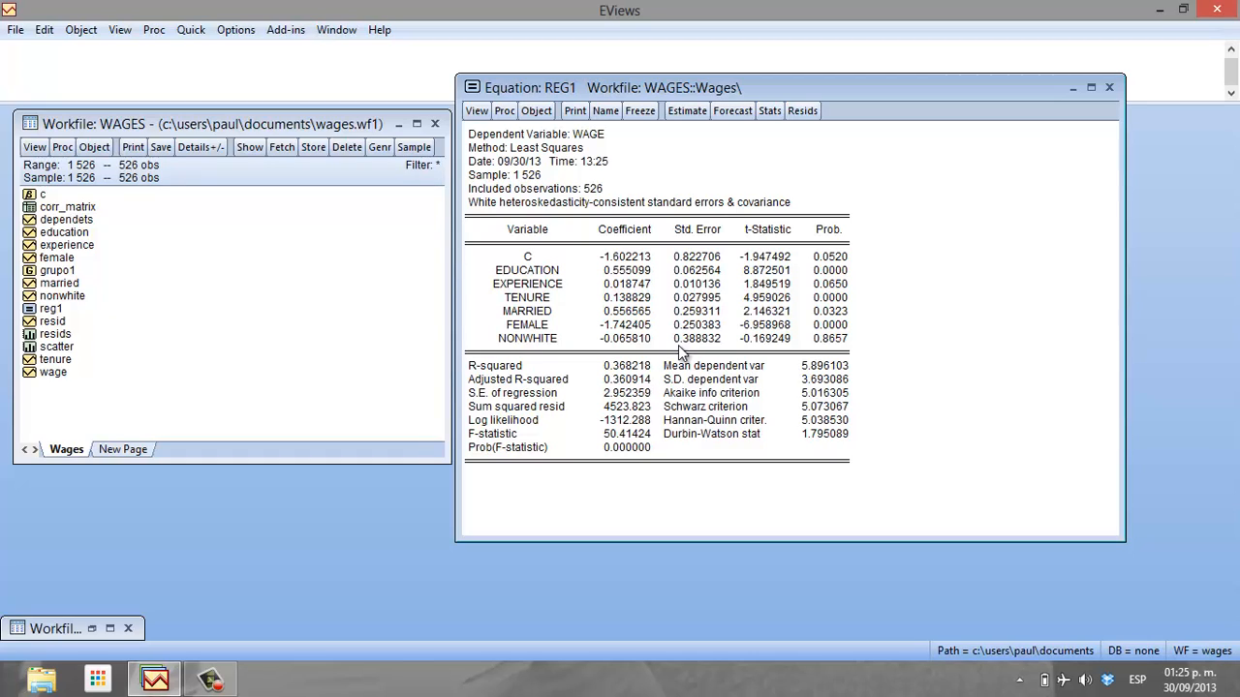
key(F4)
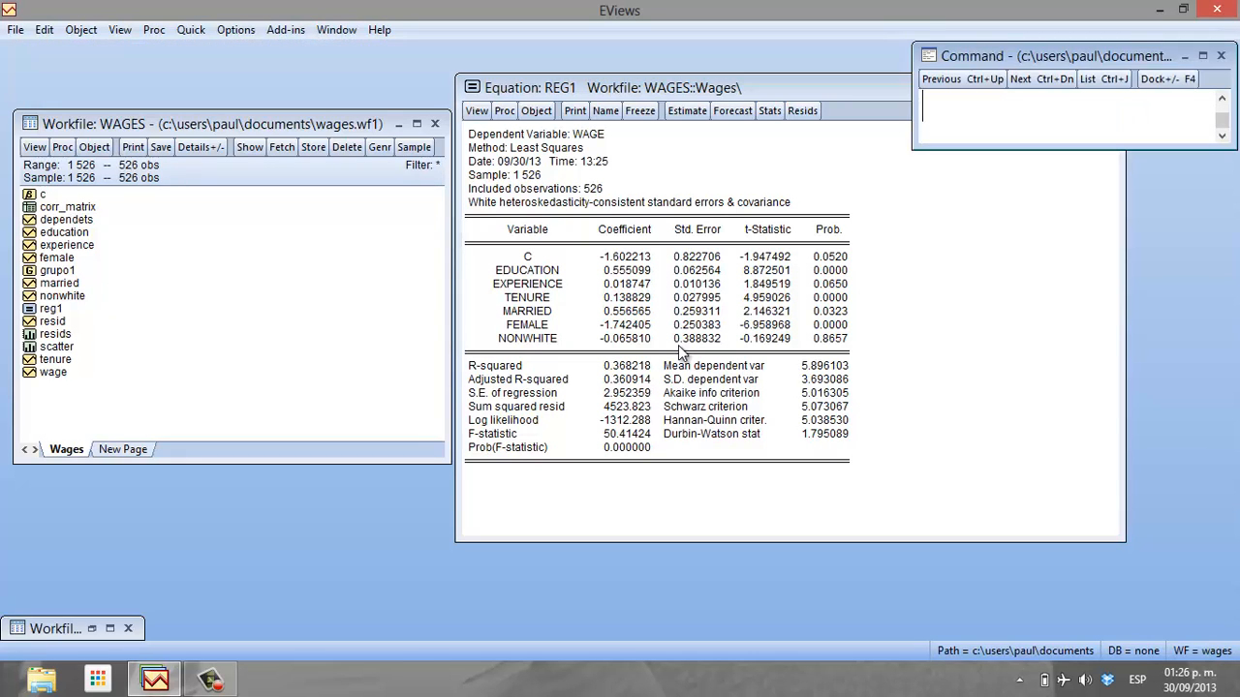
click(1221, 56)
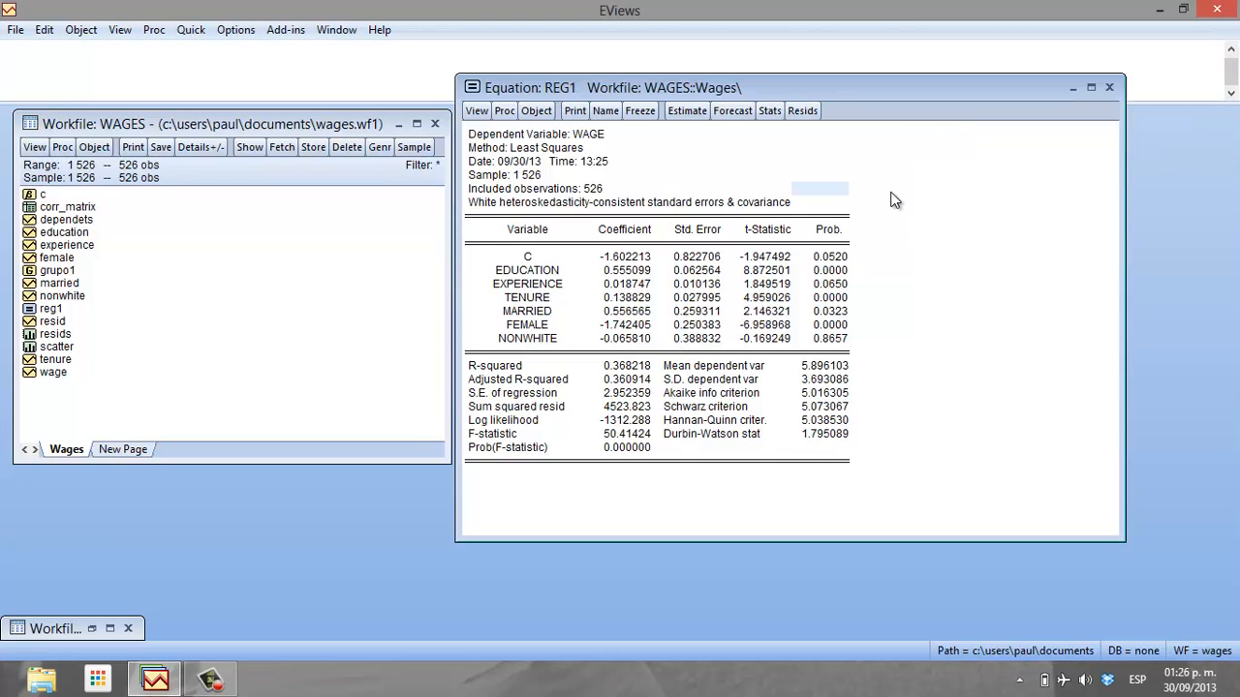